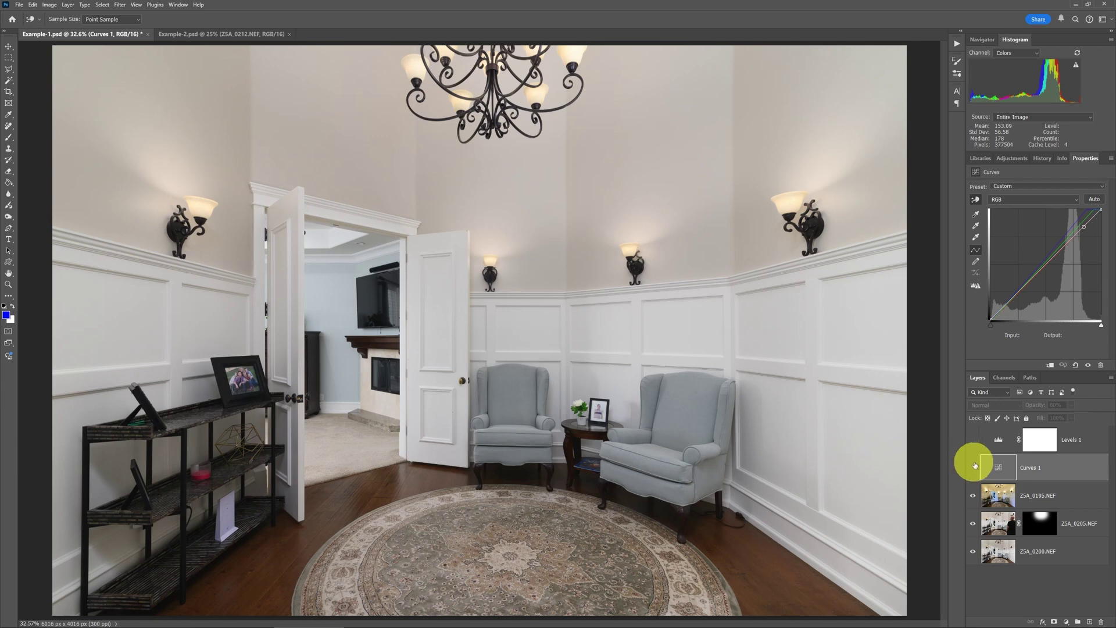
Step: Toggle the Curves 1 layer's visibility repeatedly to compare the room photo with and without its color correction
click(974, 473)
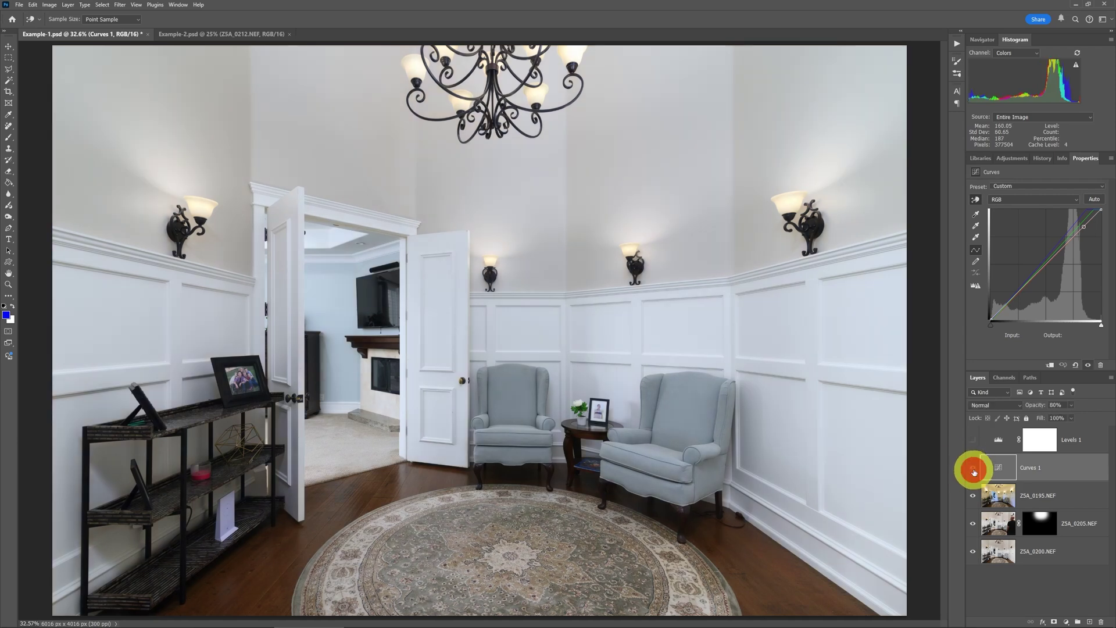
click(974, 472)
click(975, 473)
click(974, 472)
click(975, 472)
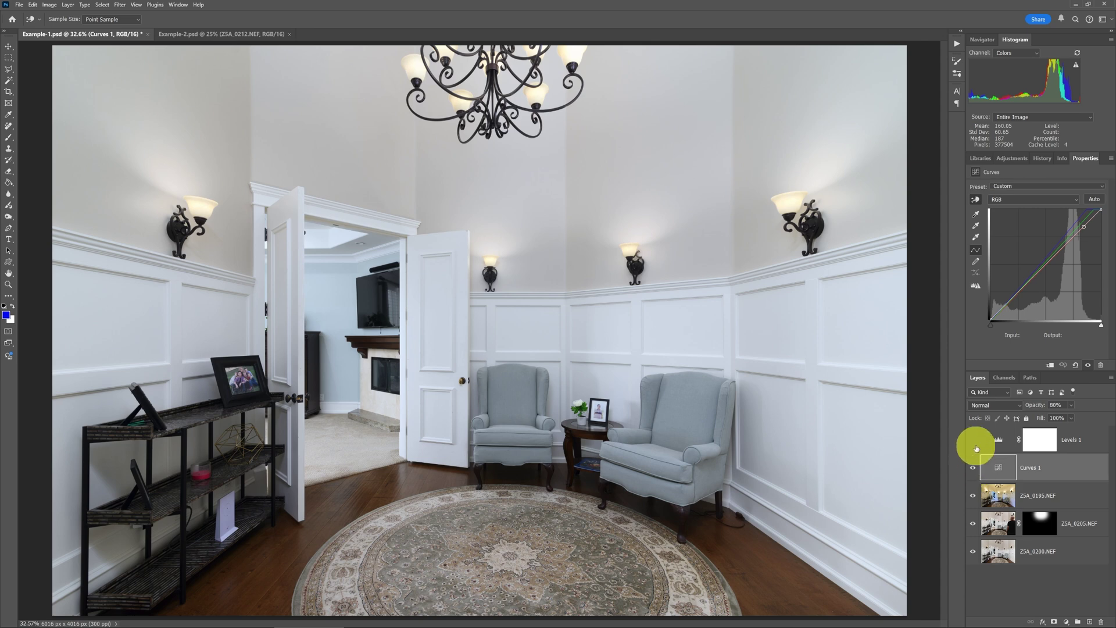
Step: Toggle the Levels 1 layer's visibility repeatedly to compare the photo's brightness and contrast with and without it
click(975, 441)
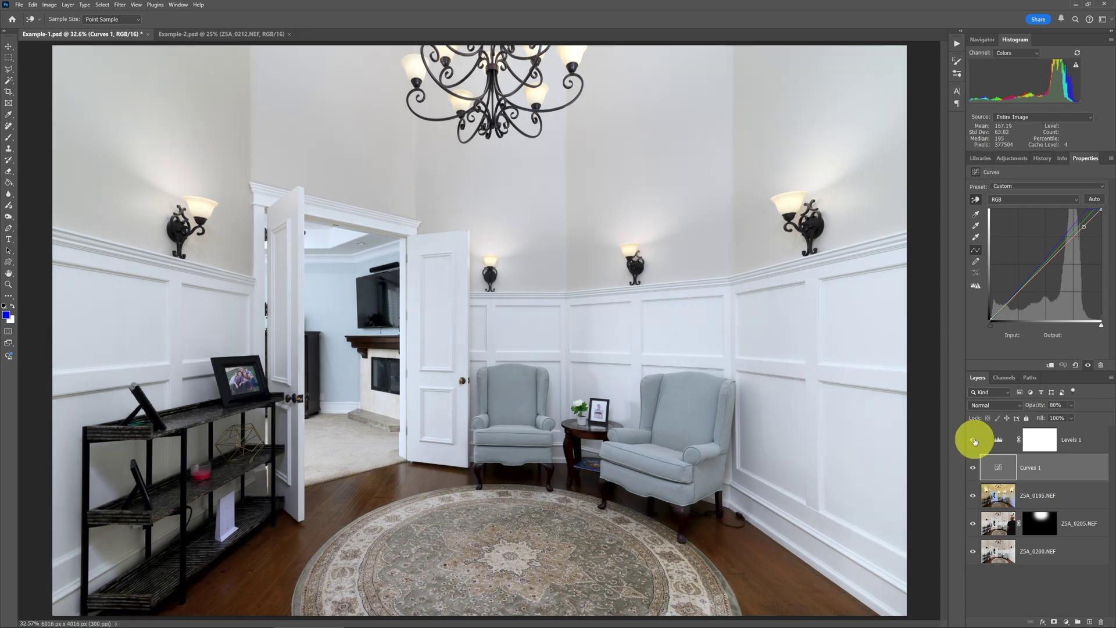
click(975, 441)
click(975, 441)
click(975, 441)
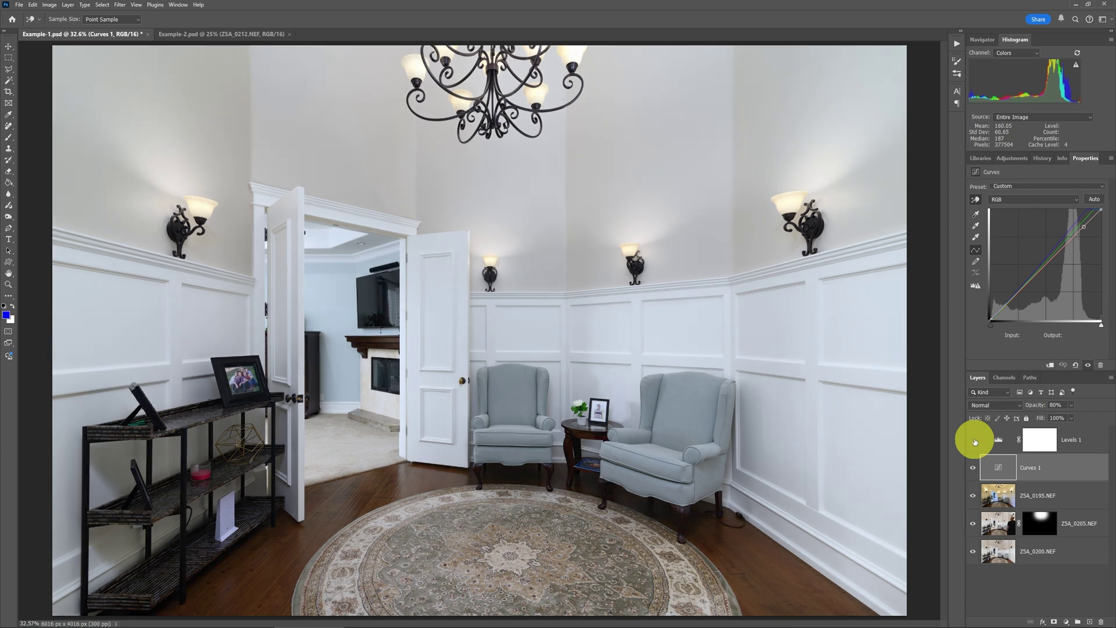
click(974, 441)
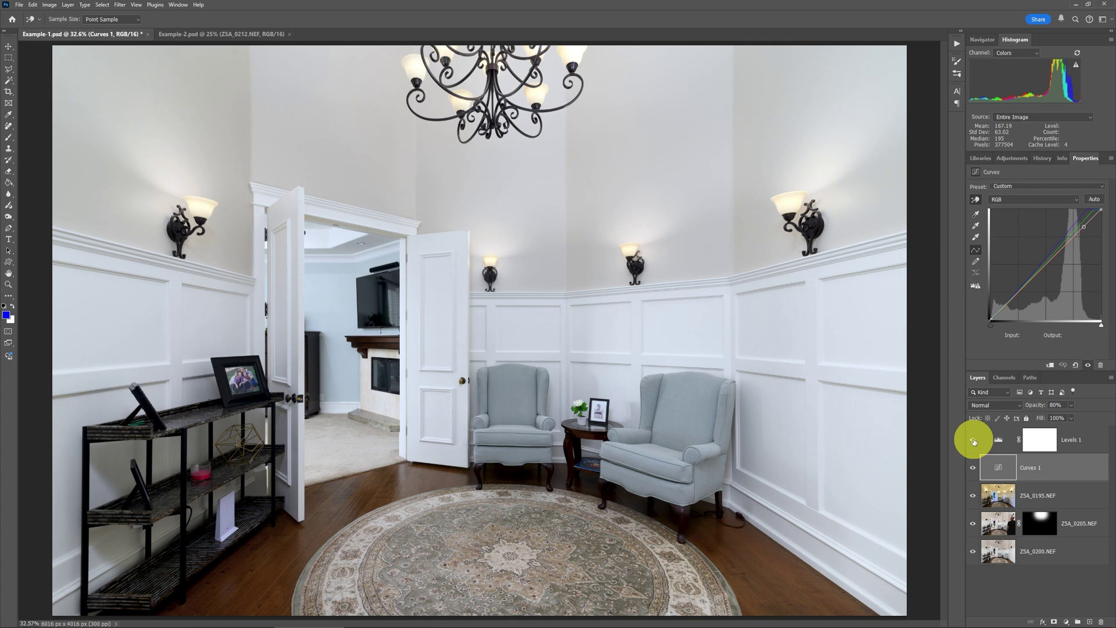
click(974, 440)
Step: Hide the Curves 1 layer, view Example-2.psd fitted to the window, and return to Example-1.psd
click(973, 468)
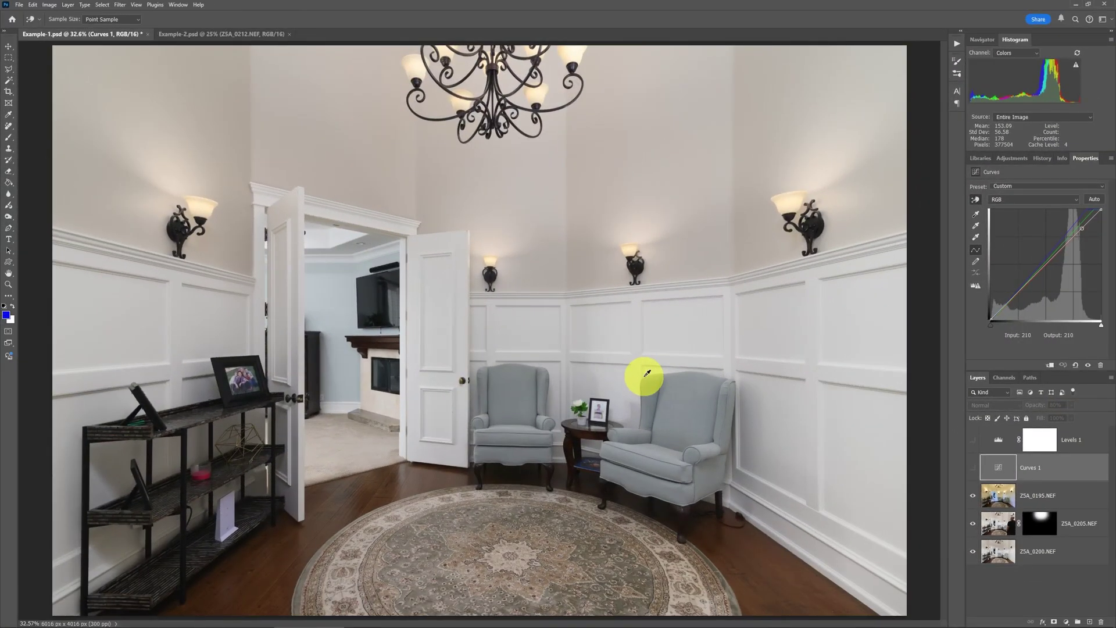
click(192, 37)
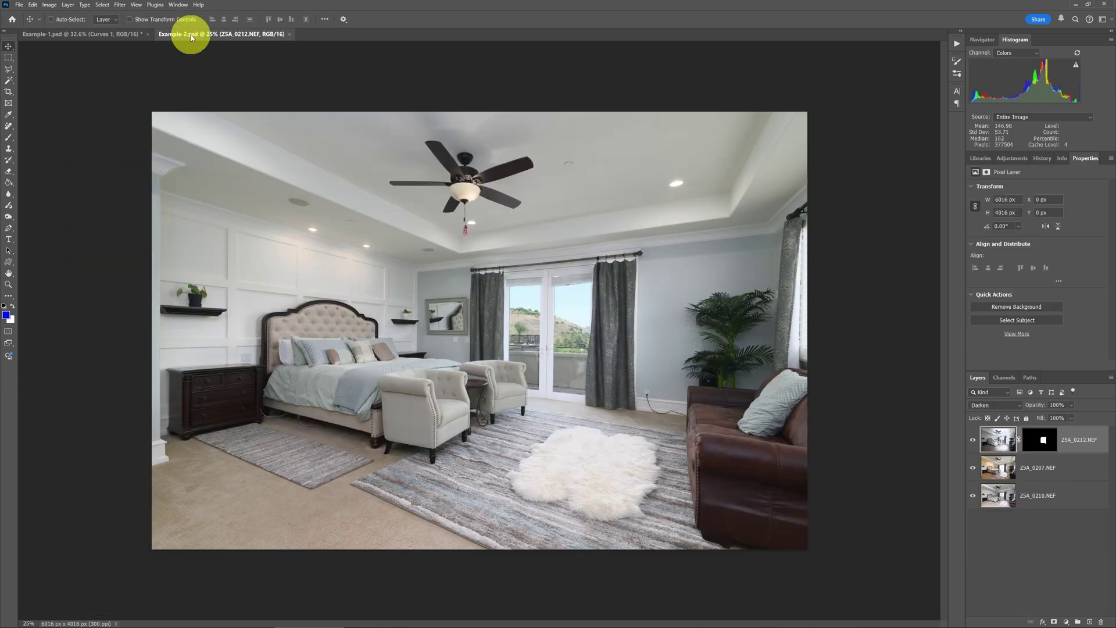
key(ctrl+0)
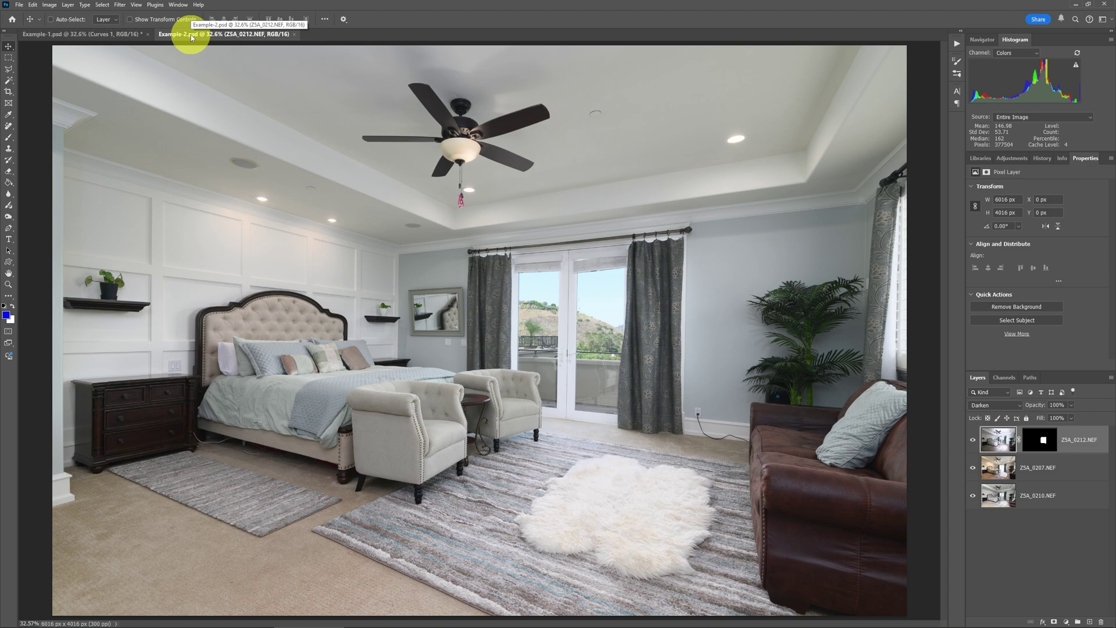
click(103, 37)
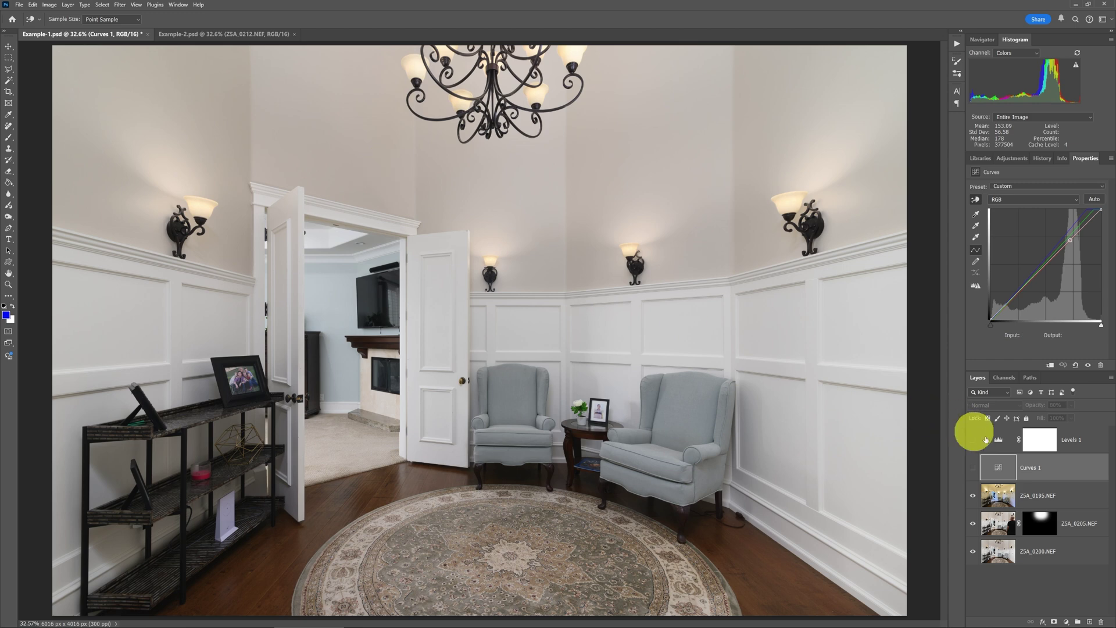
Step: Delete the Levels 1 and Curves 1 adjustment layers together from Example-1.psd
key(v)
click(1080, 439)
shift+click(1088, 466)
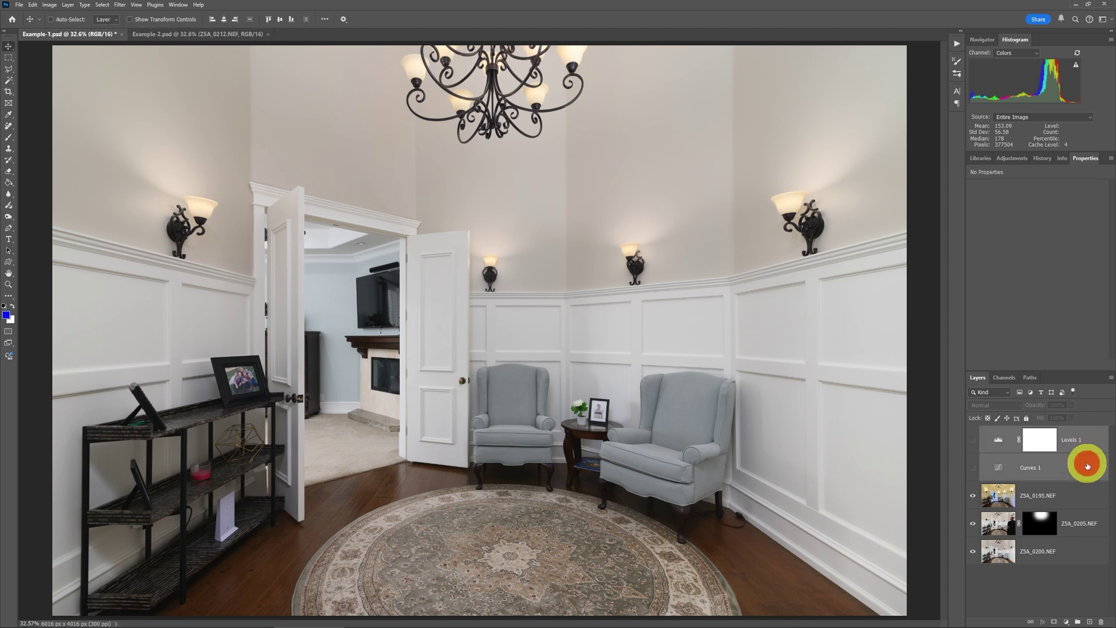
right_click(1088, 466)
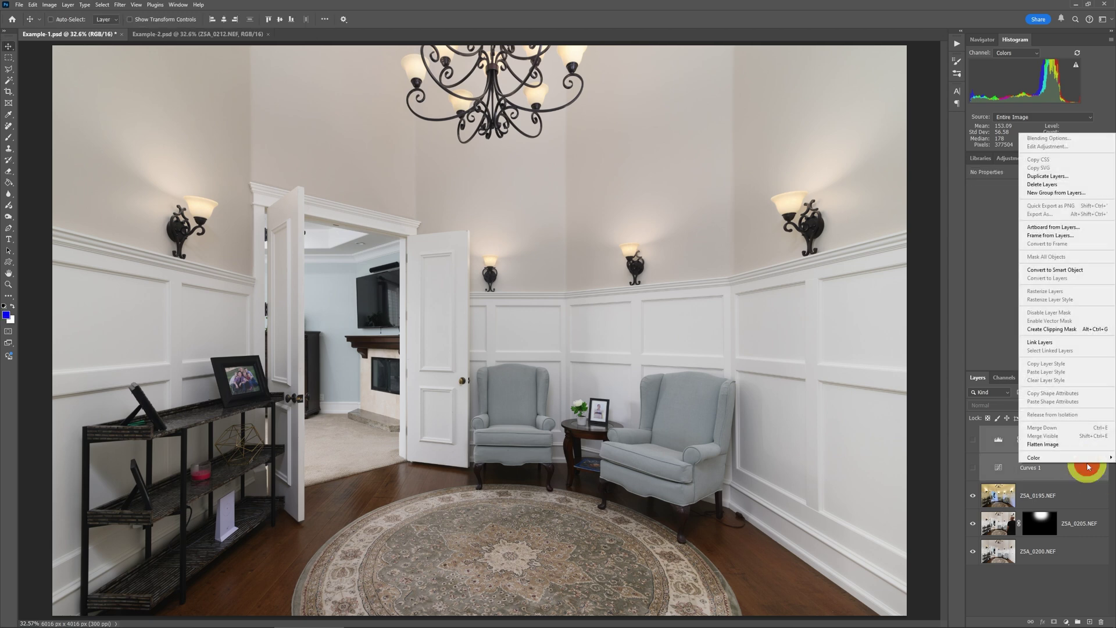
click(1082, 185)
click(513, 233)
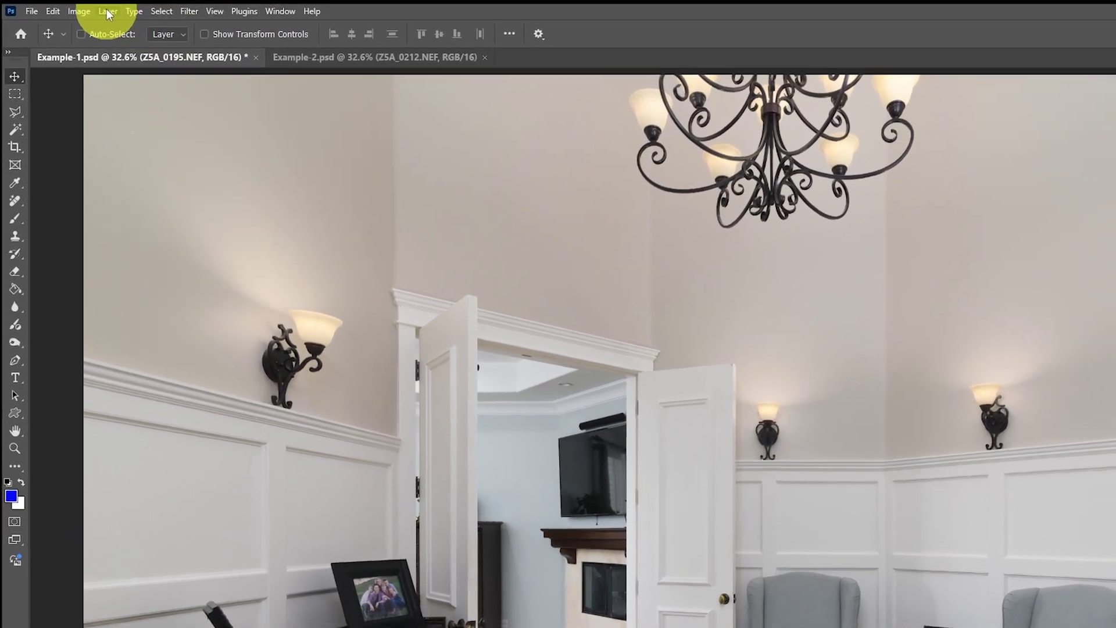
Step: Add a Curves adjustment layer above Z5A_0195.NEF and float its properties, enlarged, over the image
click(96, 9)
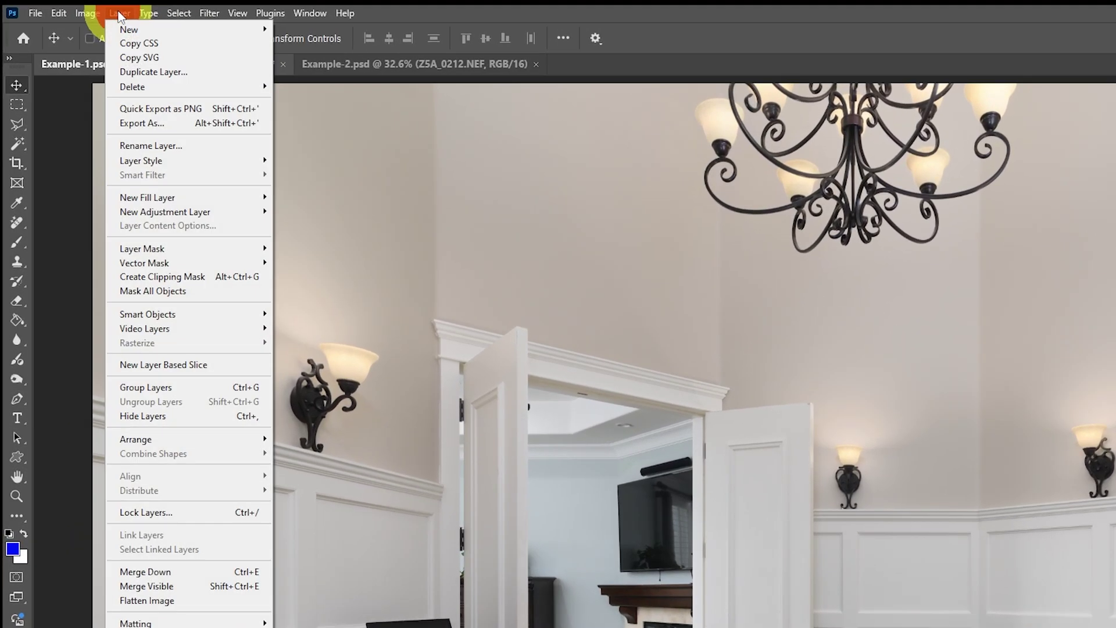
click(178, 214)
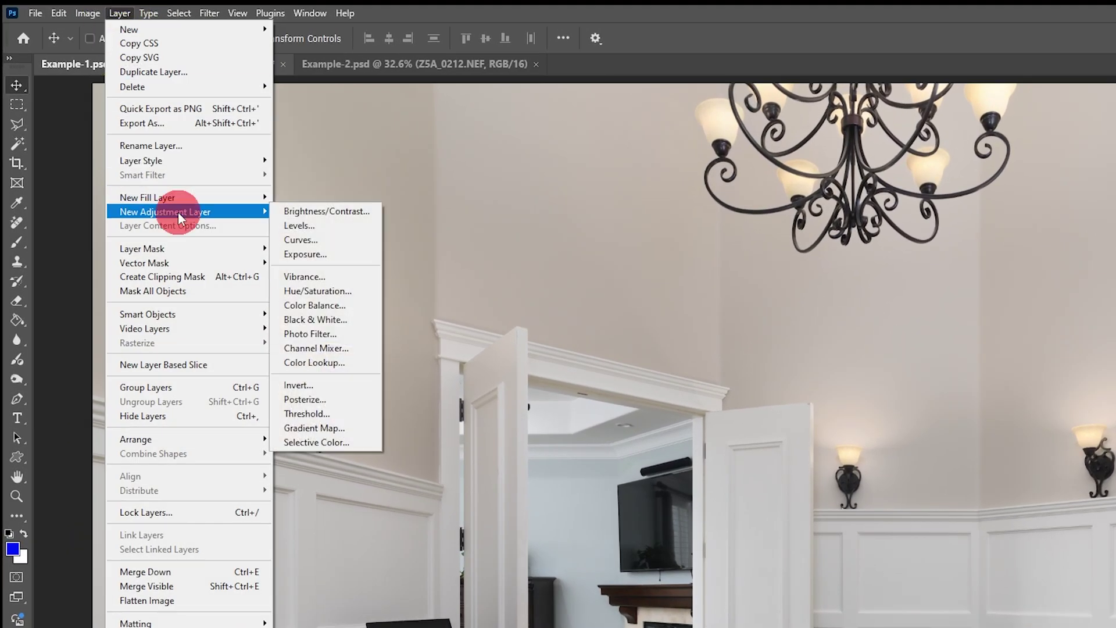
click(314, 244)
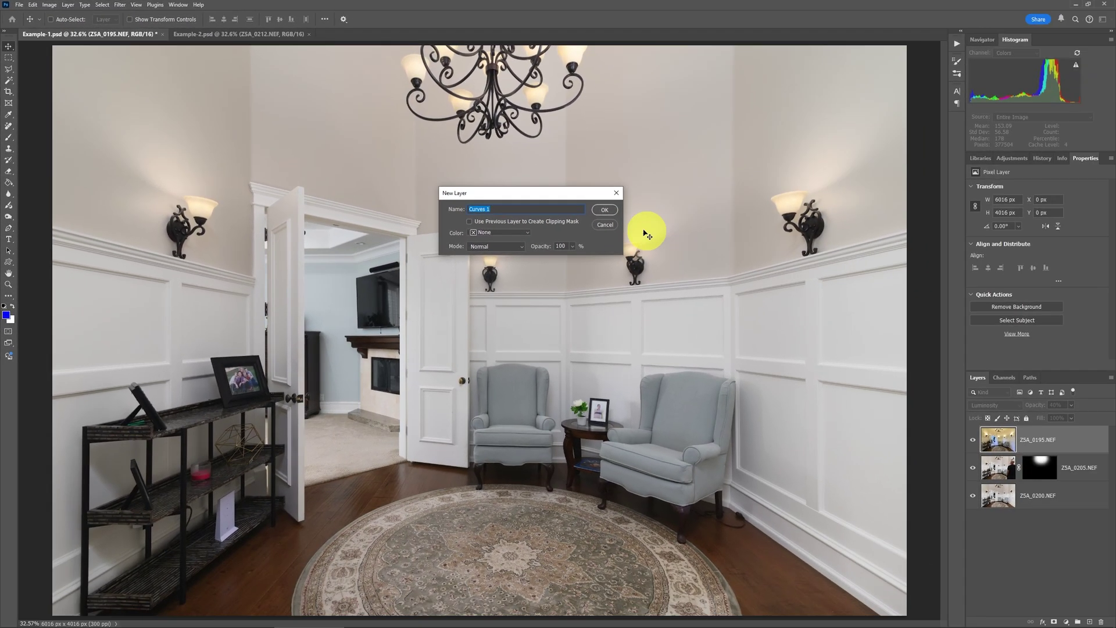
click(605, 210)
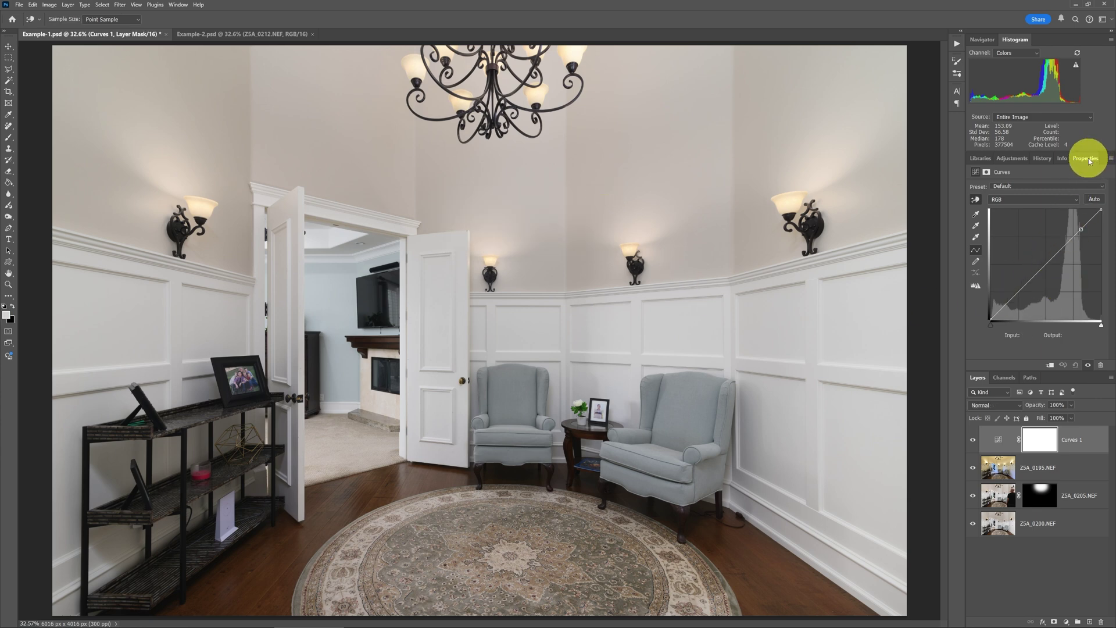
drag(1089, 161, 731, 159)
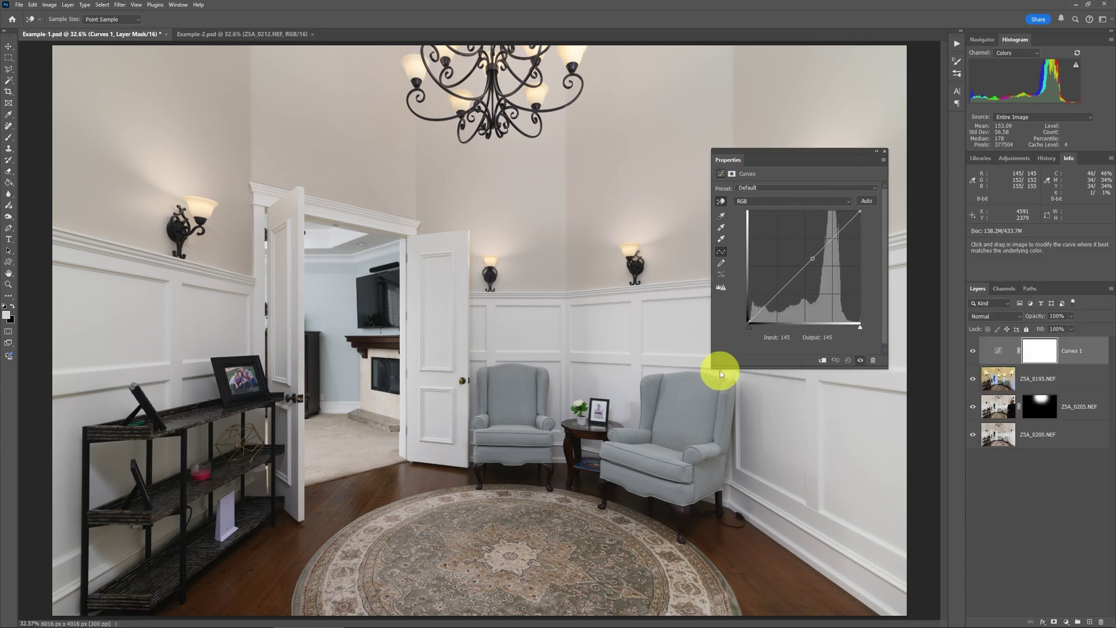
drag(712, 369, 675, 386)
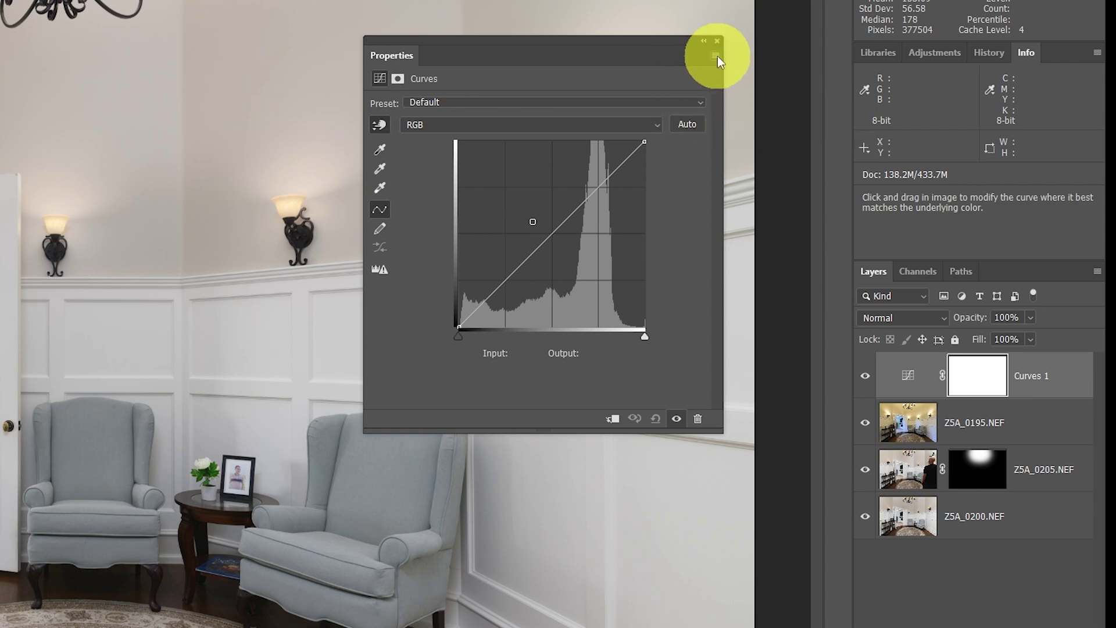
Step: Set the Curves layer's Auto Color Correction to Enhance Per Channel Contrast with Snap Neutral Midtones enabled
click(738, 90)
click(717, 56)
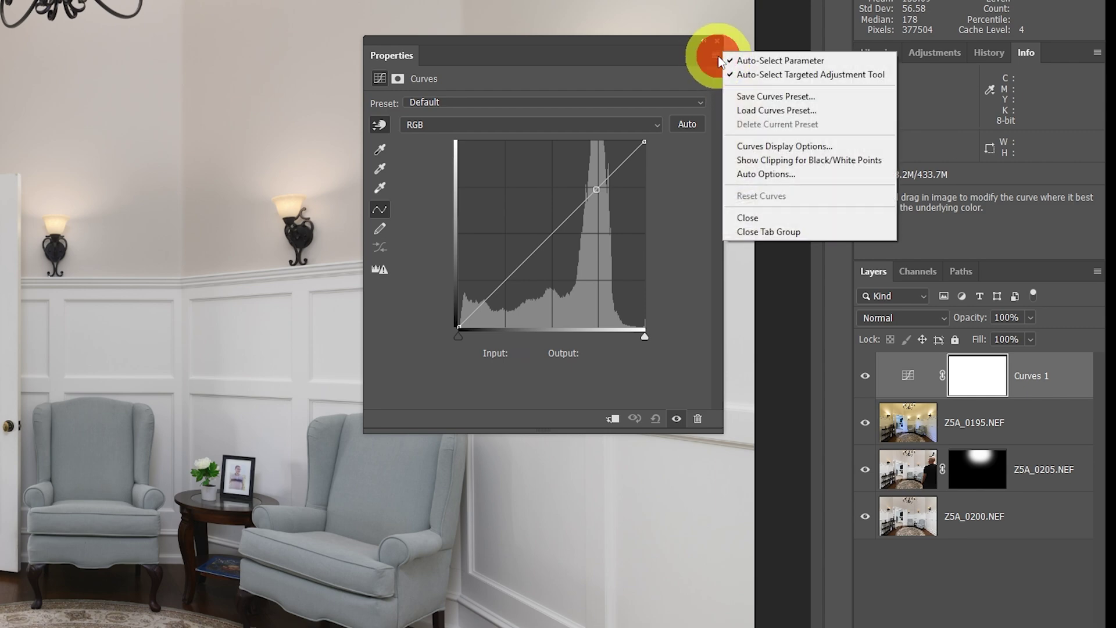
click(819, 175)
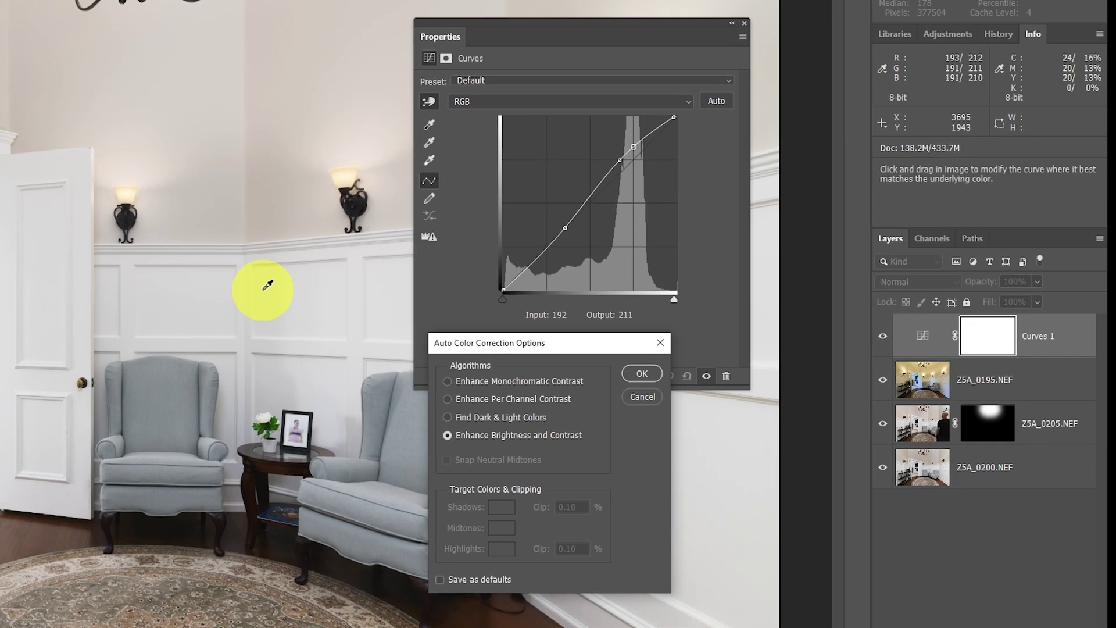
drag(551, 347, 470, 343)
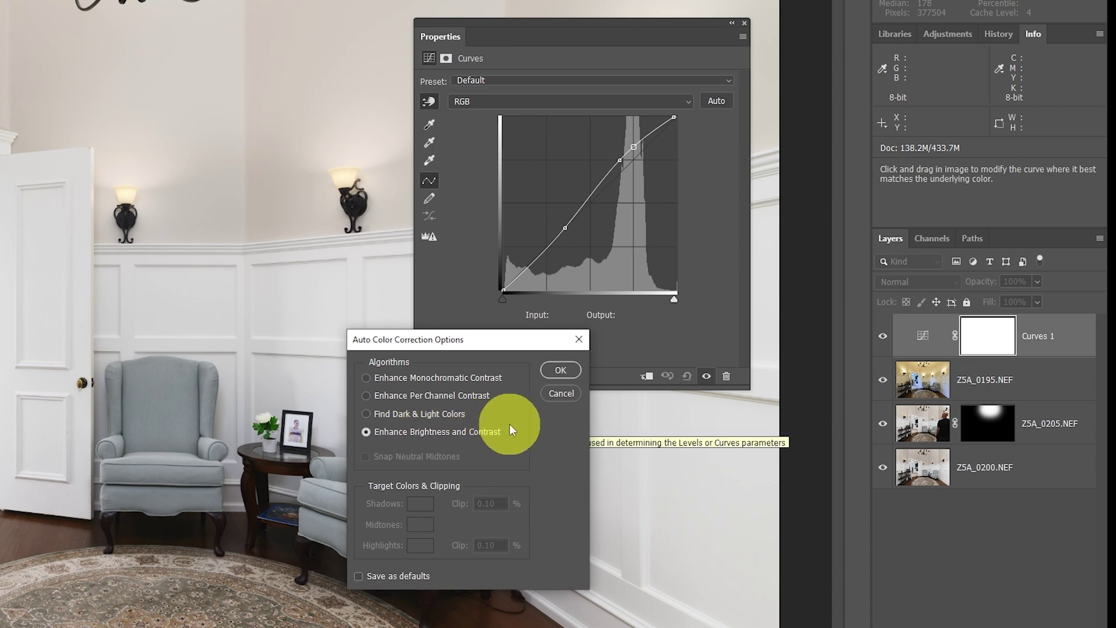
click(365, 396)
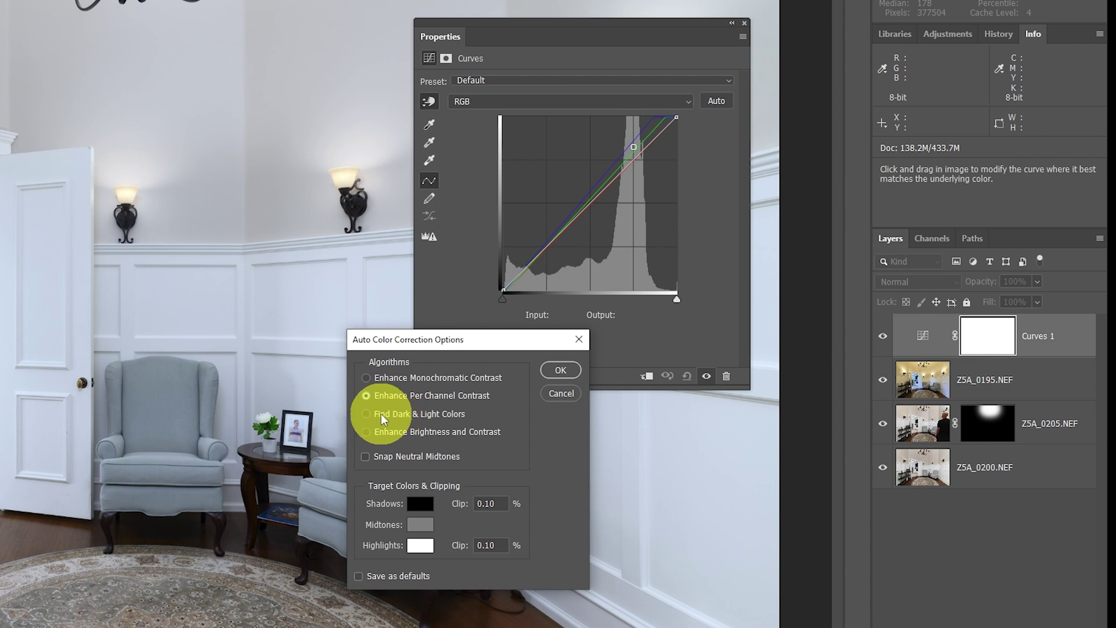
click(381, 414)
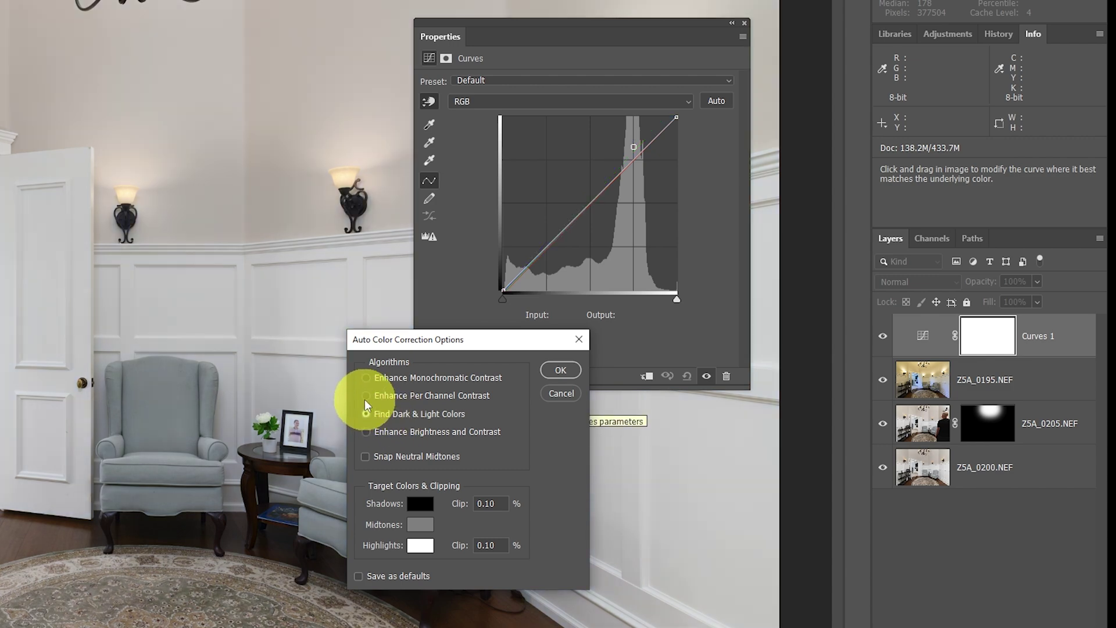
click(364, 399)
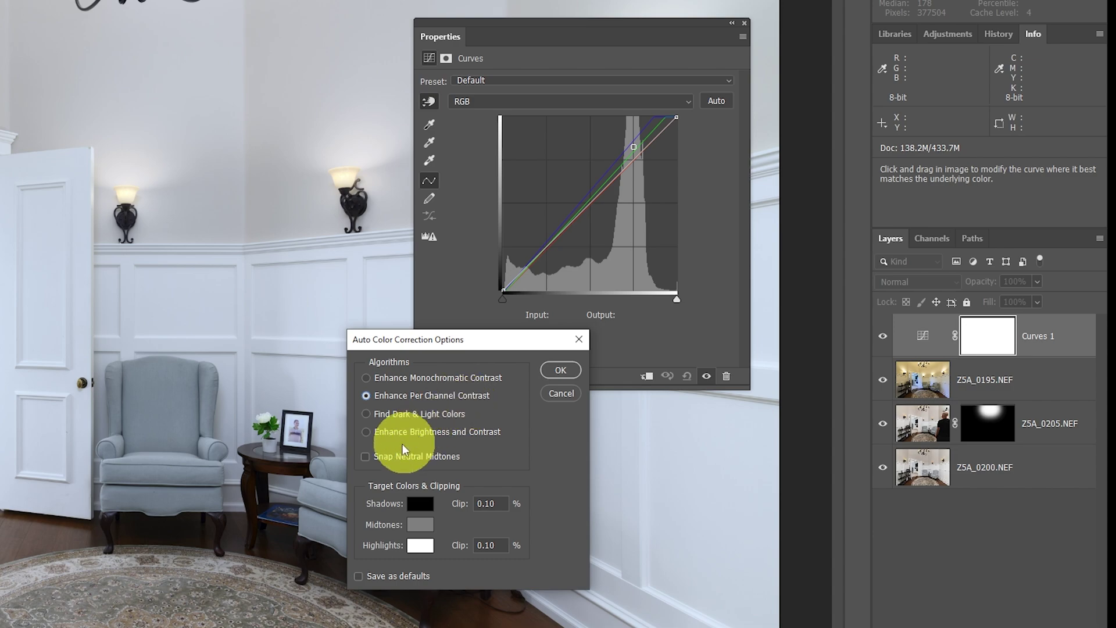
click(387, 458)
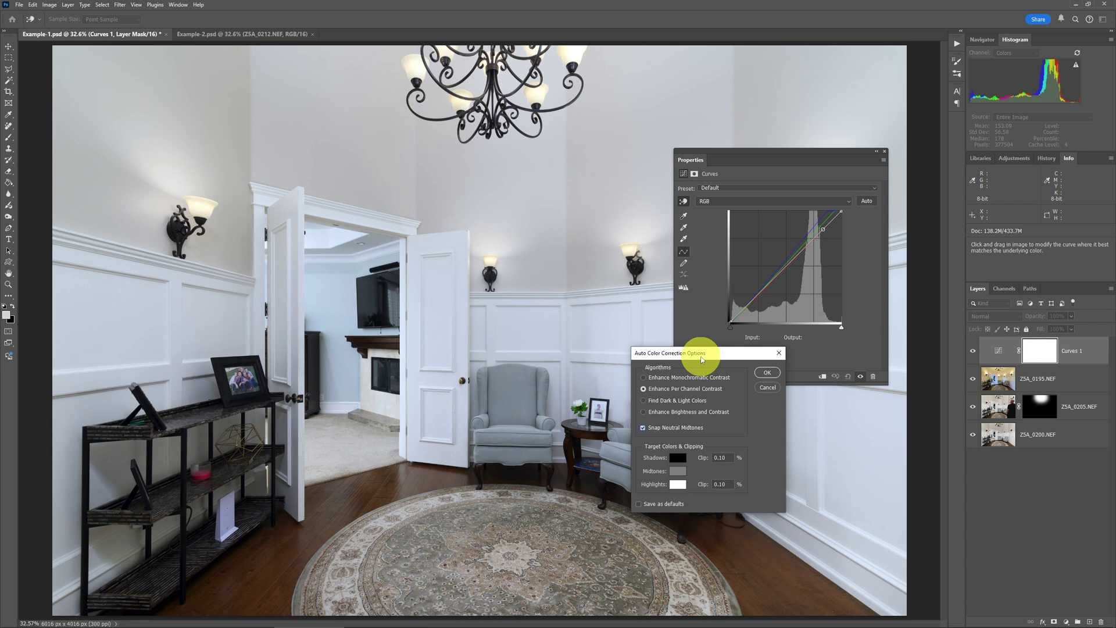
click(768, 373)
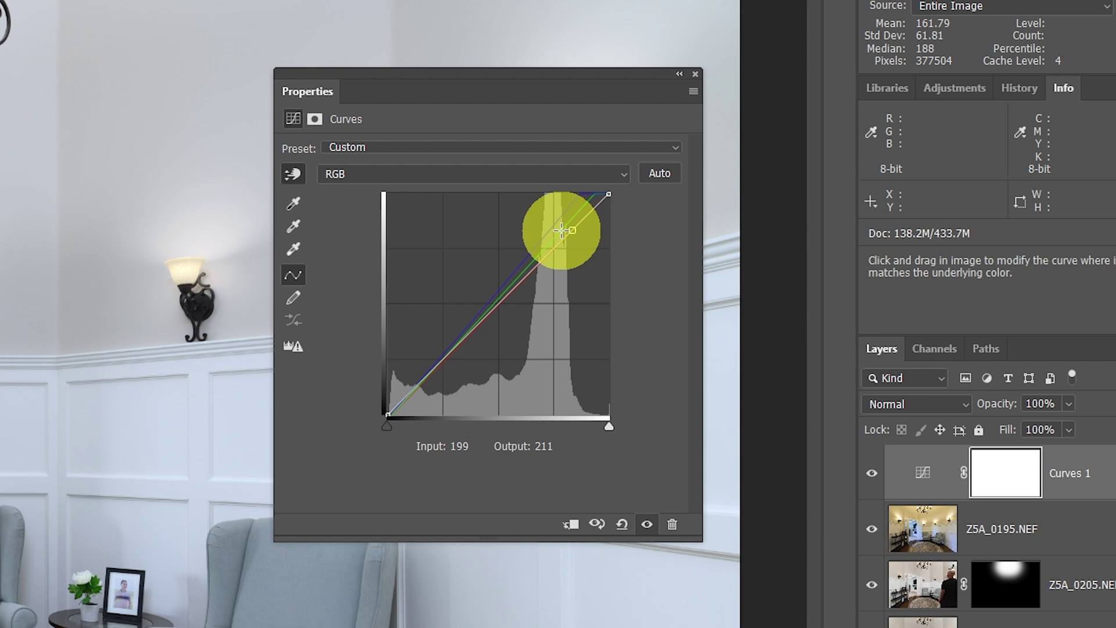
Step: Try 52% opacity on the Curves 1 layer and compare the photo with the layer hidden and shown
drag(1069, 403, 1030, 432)
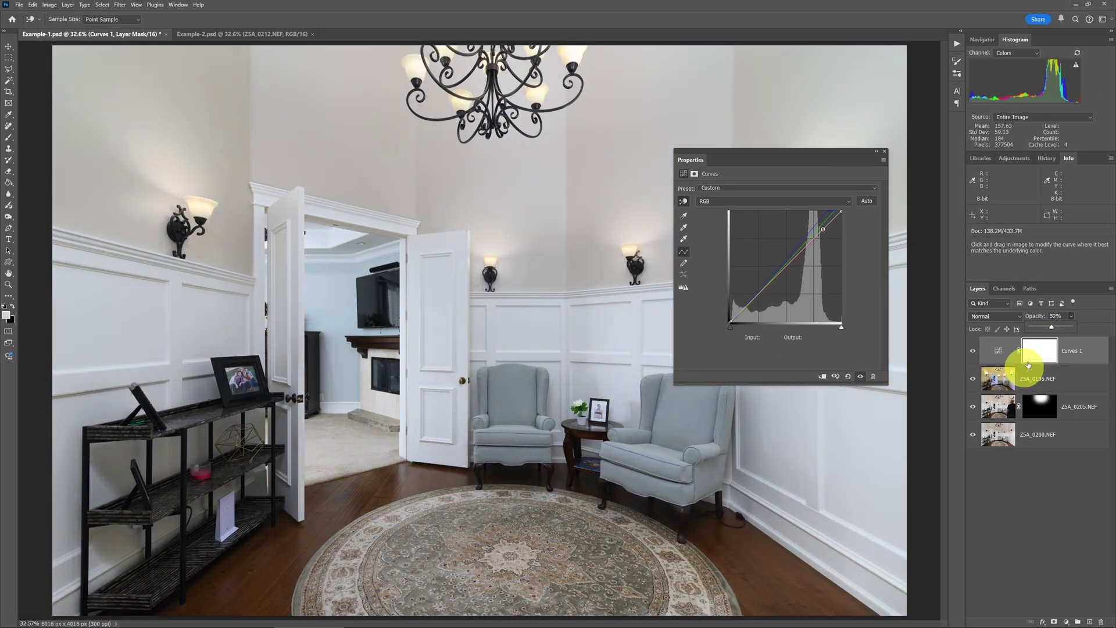
click(973, 351)
click(973, 351)
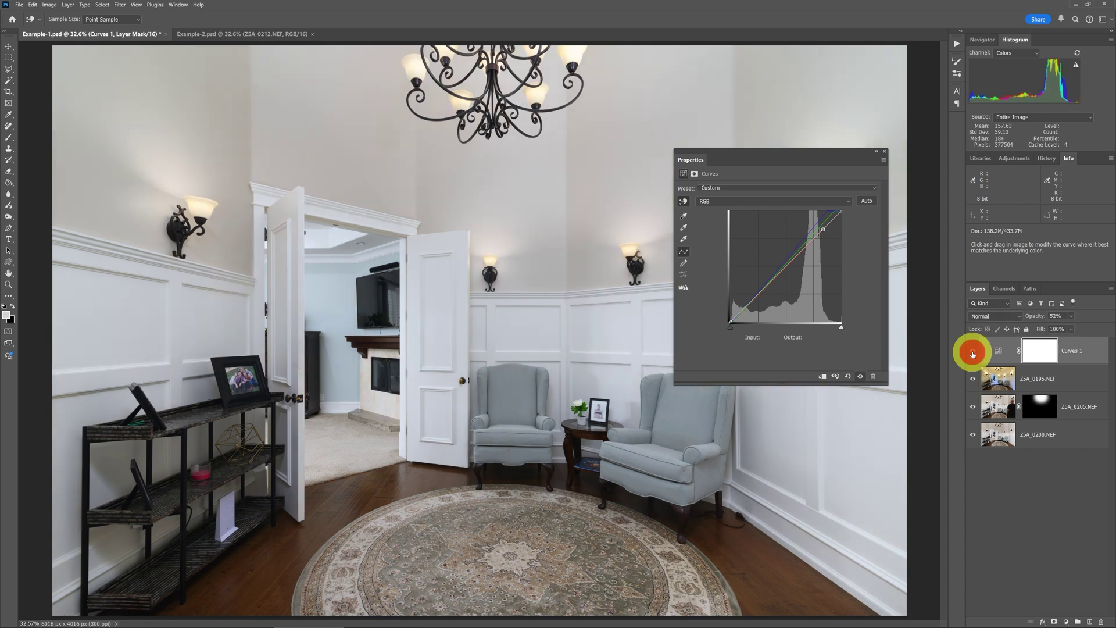
Step: Set the Curves 1 layer's opacity to 88%
click(1073, 316)
click(1080, 327)
key(Escape)
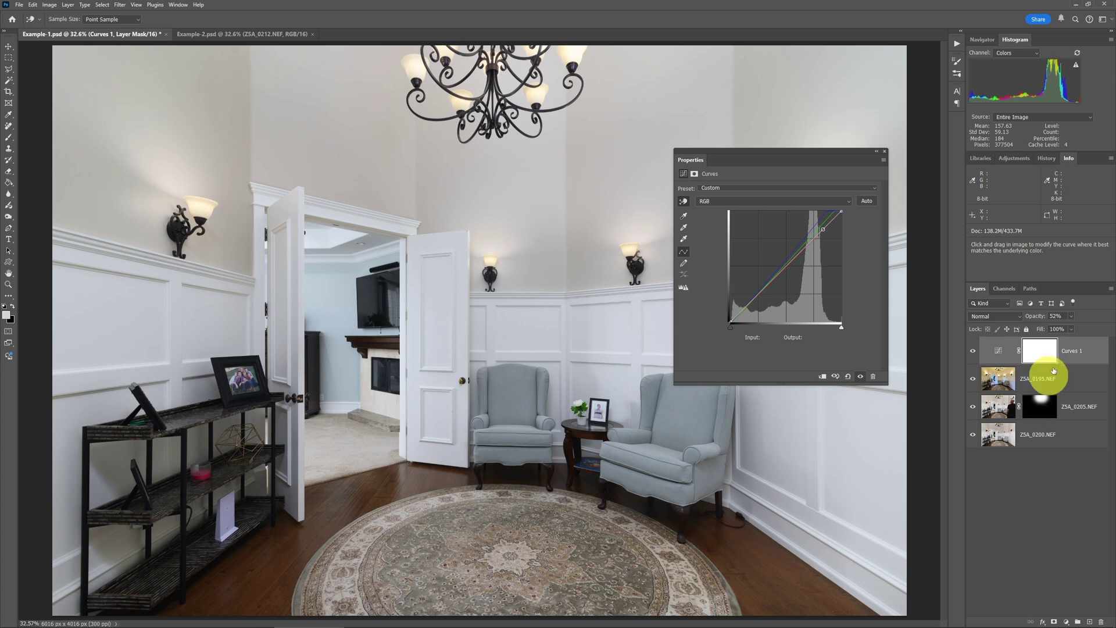
click(1073, 317)
click(1082, 326)
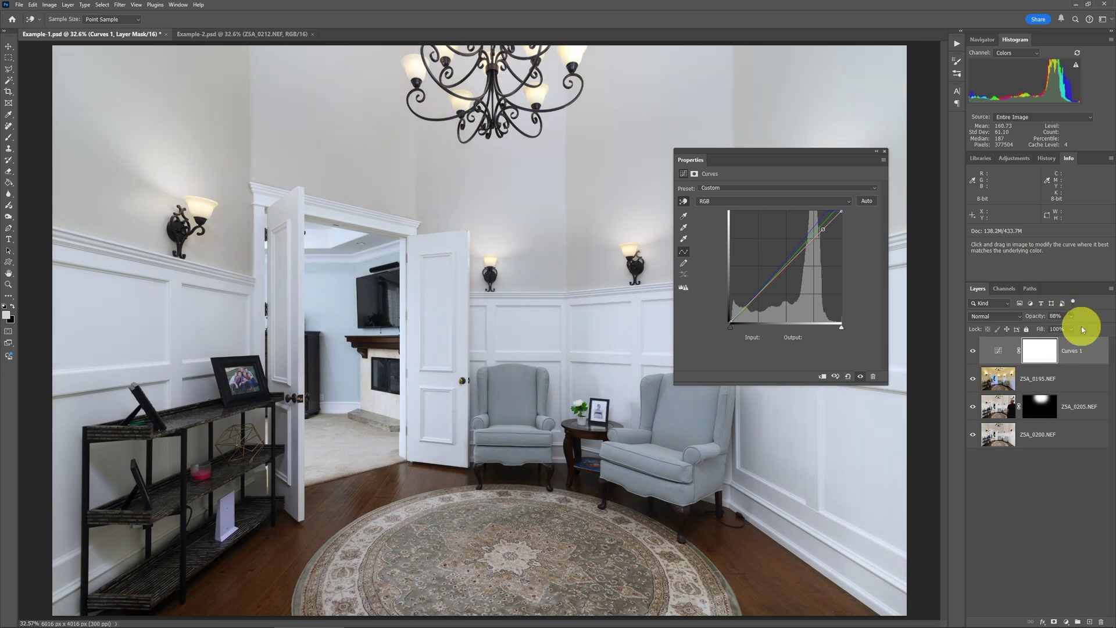
Step: Move the floating Curves properties lower over the photo and add a Levels adjustment layer above Curves 1
drag(776, 152, 821, 270)
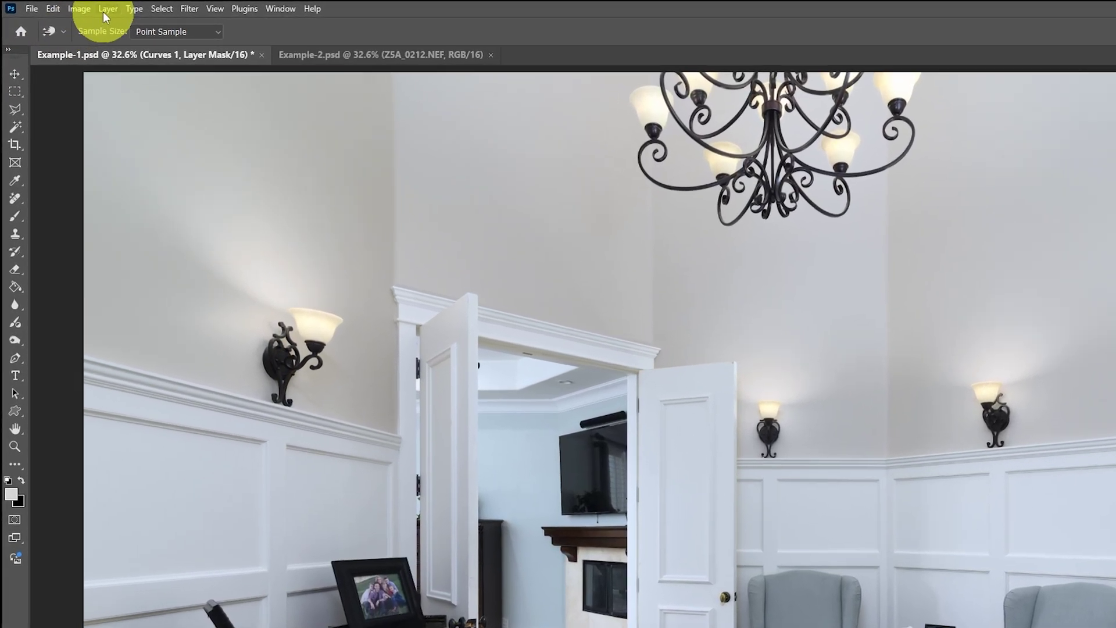
click(68, 5)
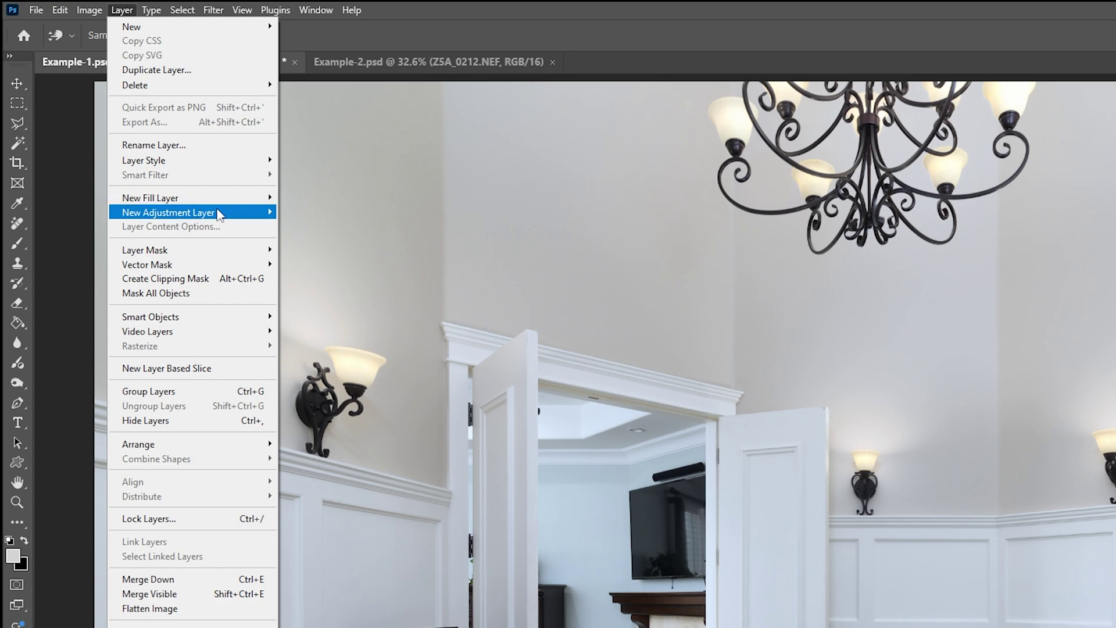
click(218, 212)
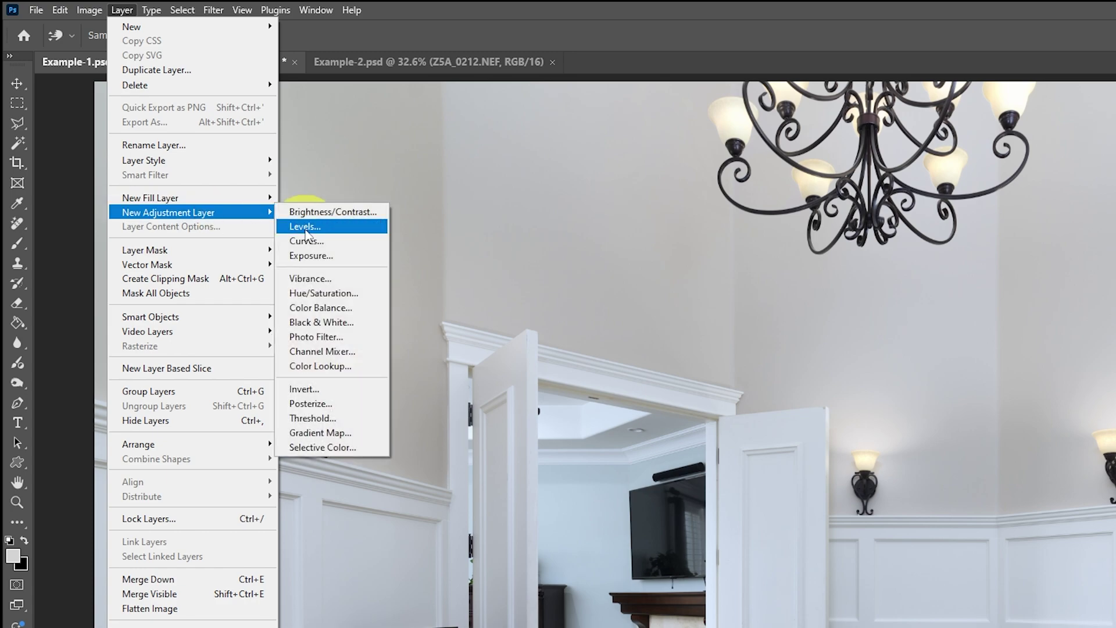
click(305, 227)
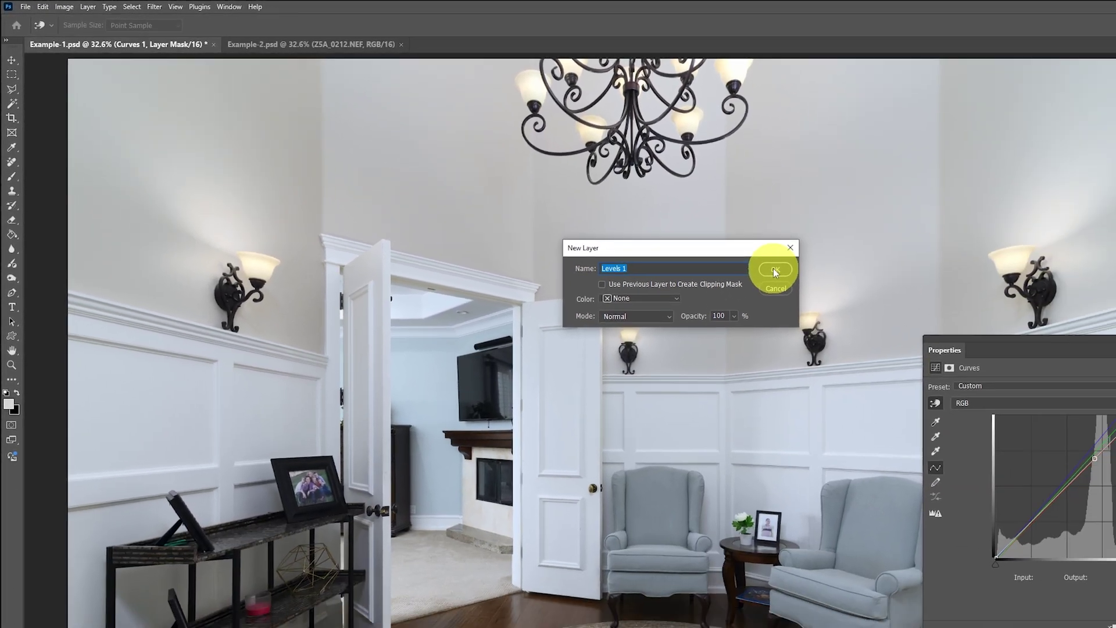
click(785, 273)
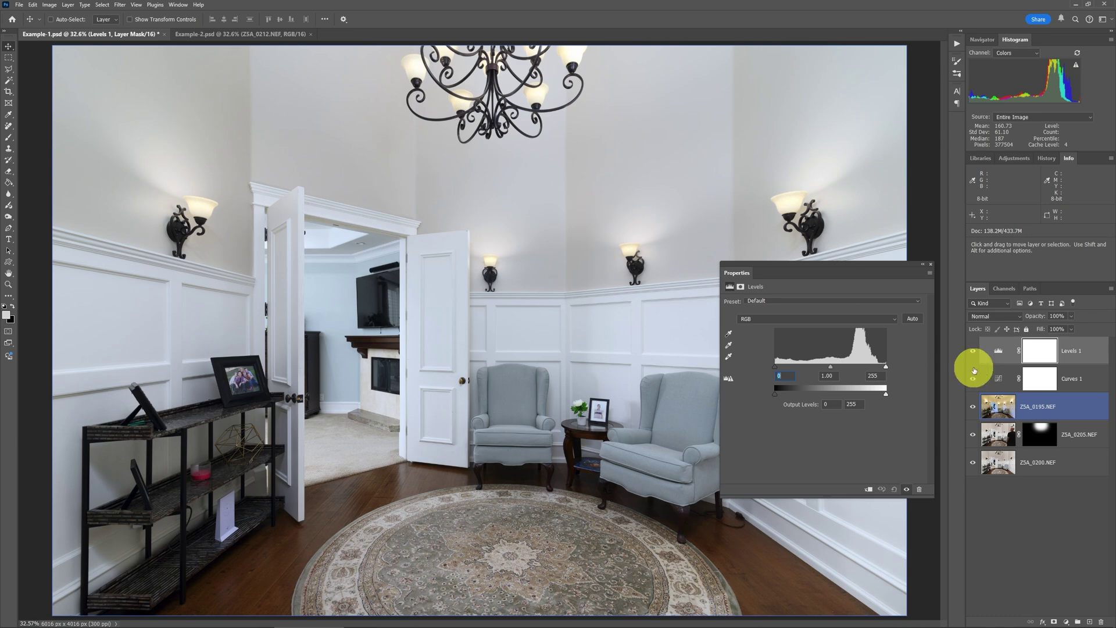
Step: Apply the automatic correction to the Levels 1 layer, compare the photo with and without it, and leave the layer hidden
click(974, 371)
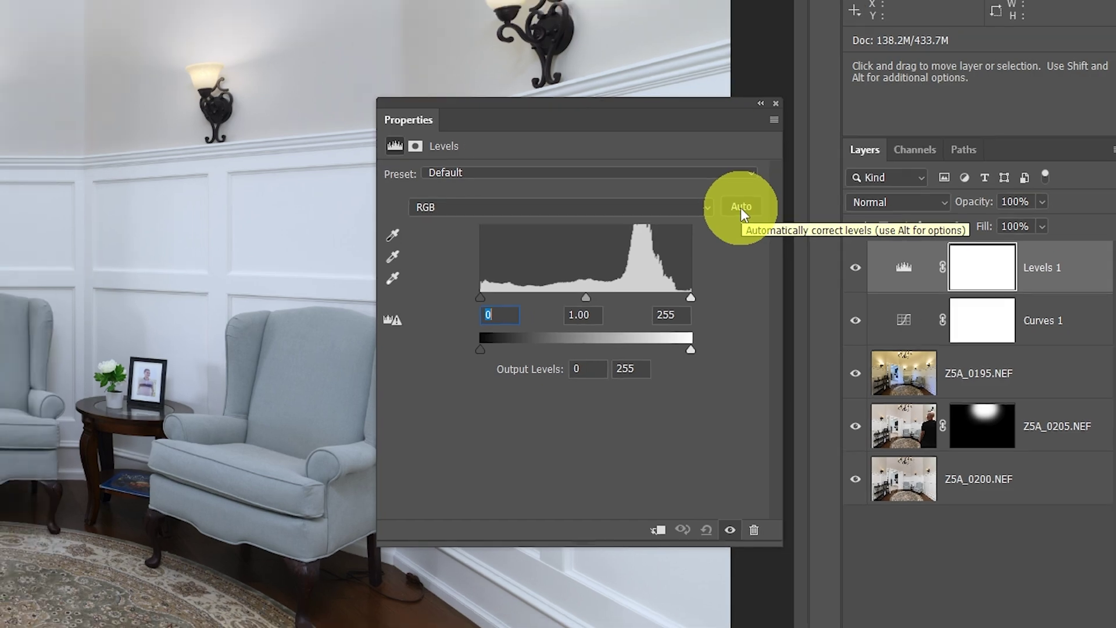
click(721, 194)
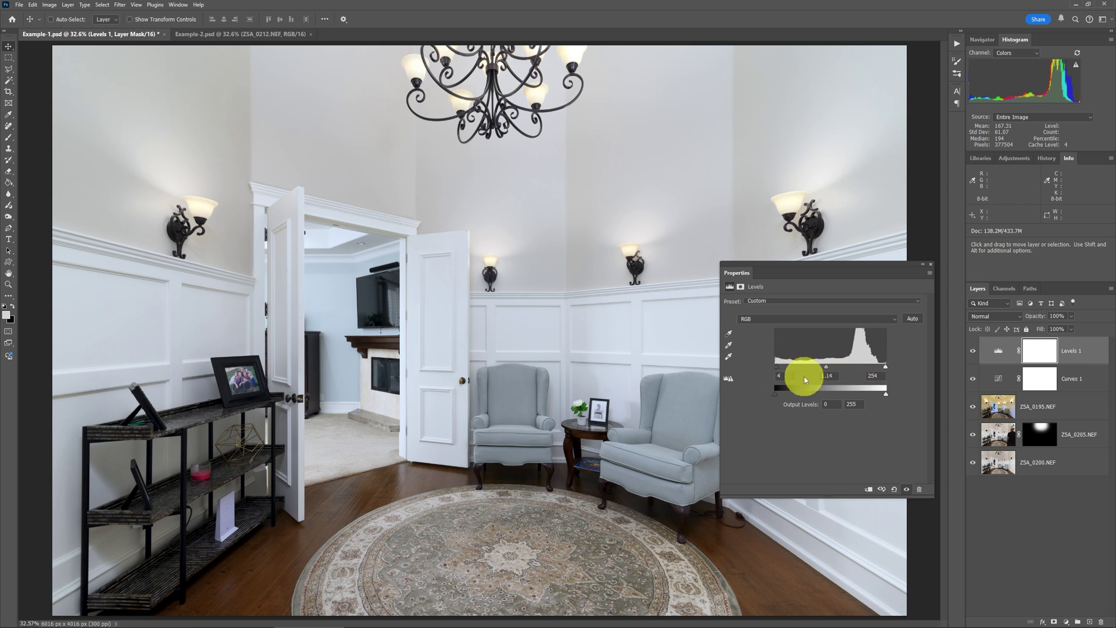
click(971, 352)
click(972, 352)
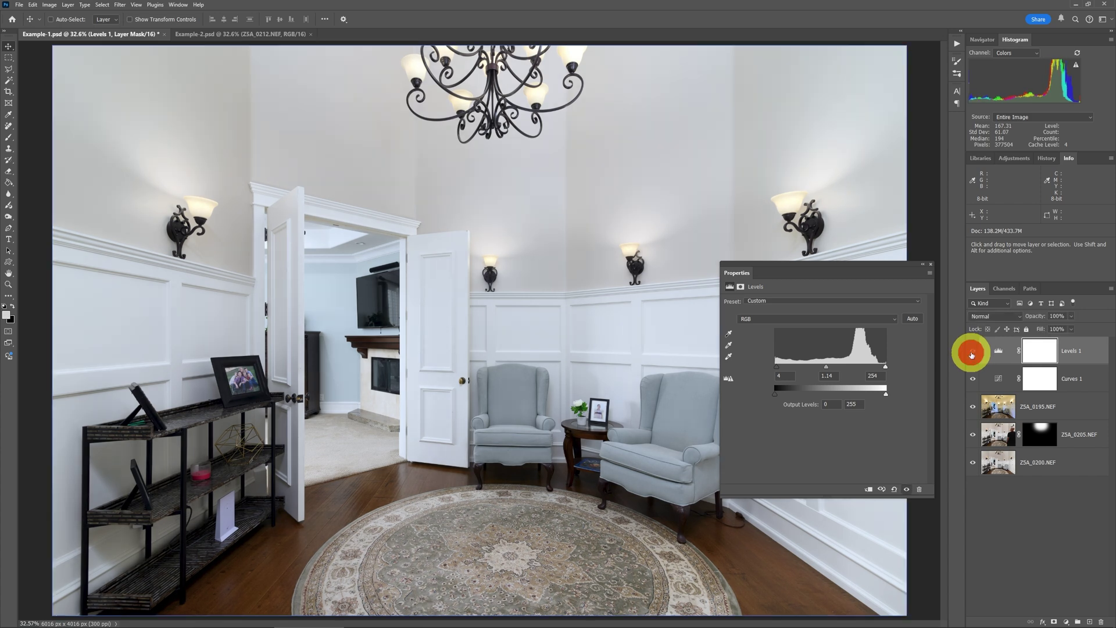
click(972, 353)
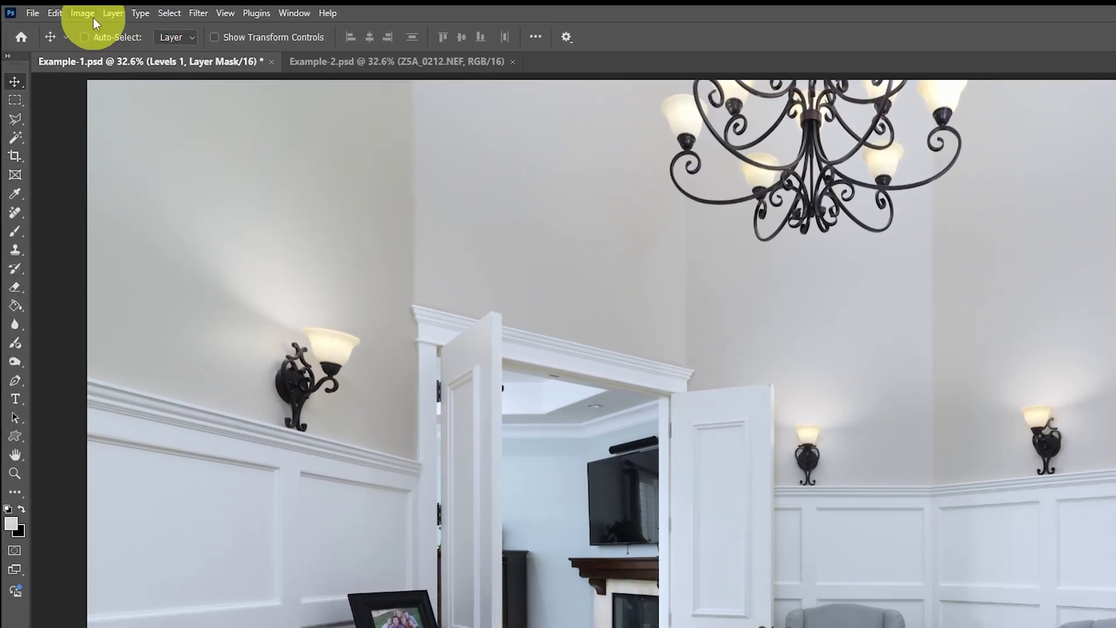
Step: Add a Brightness/Contrast adjustment layer above Levels 1 and apply its automatic correction
click(111, 14)
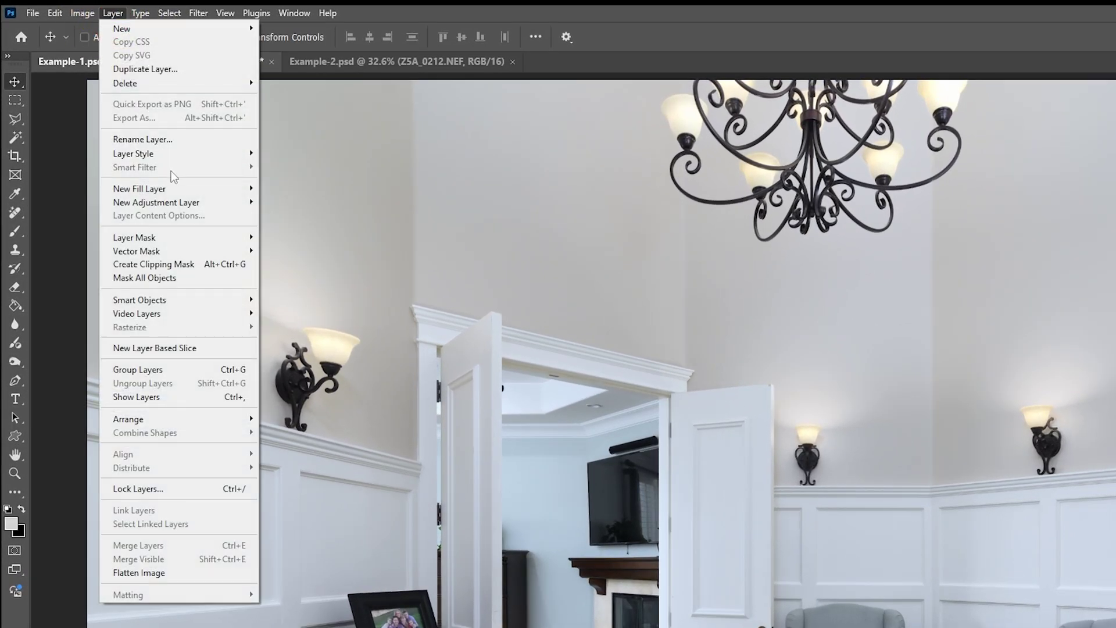
click(182, 203)
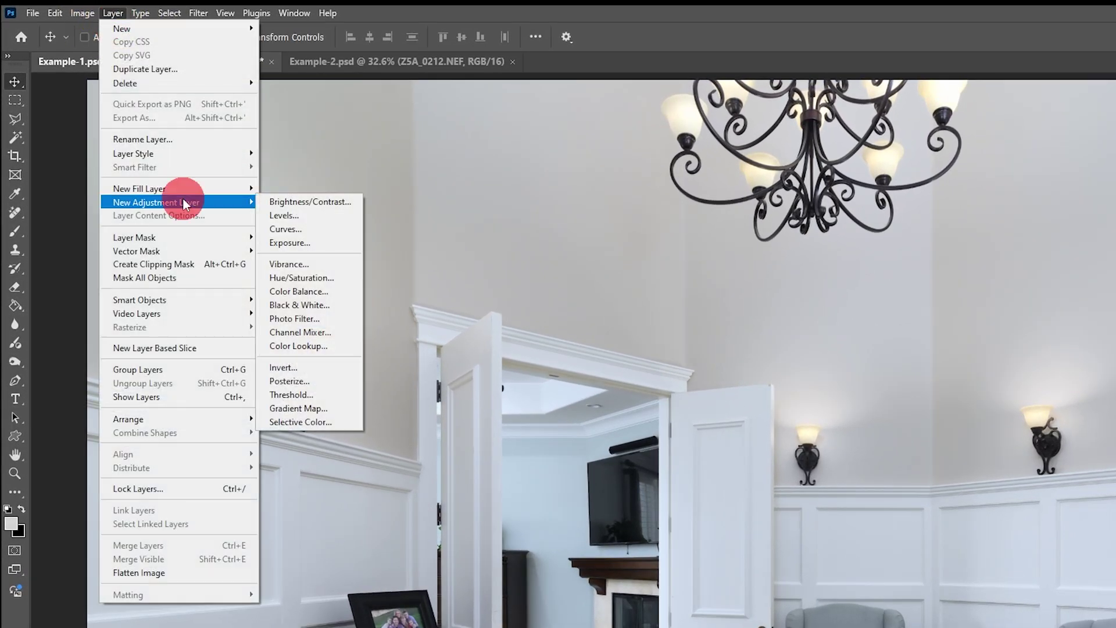
click(305, 204)
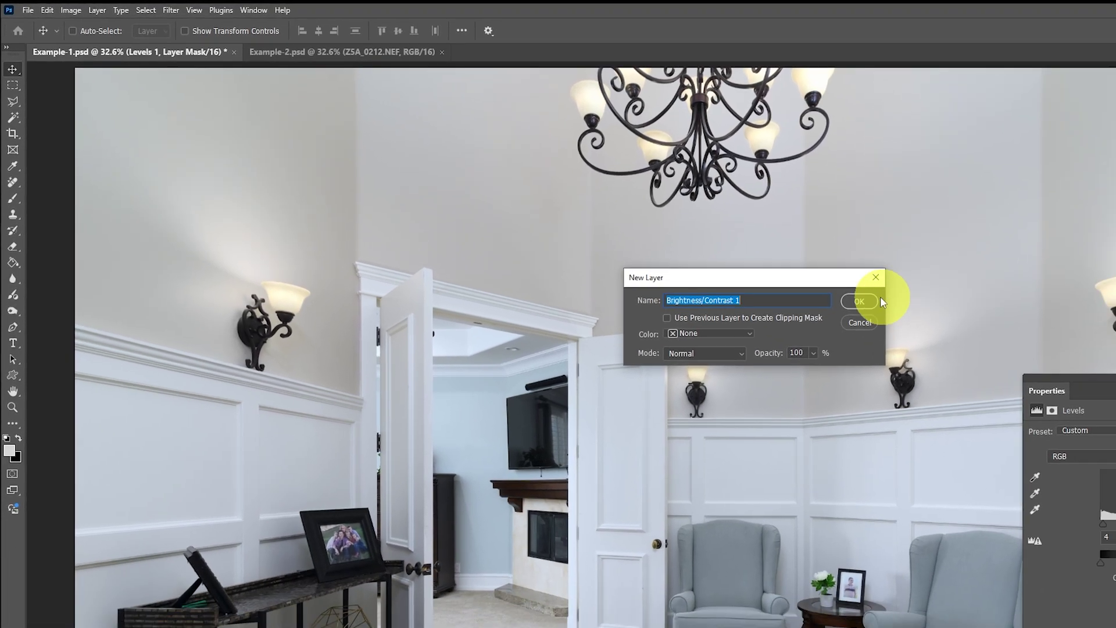
click(988, 346)
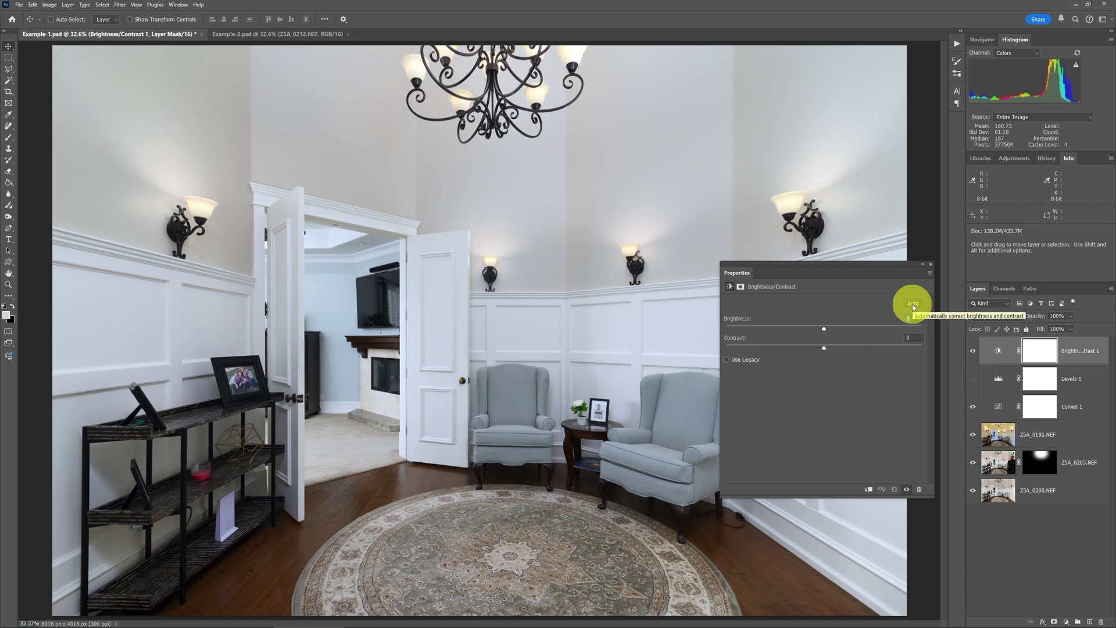
click(913, 305)
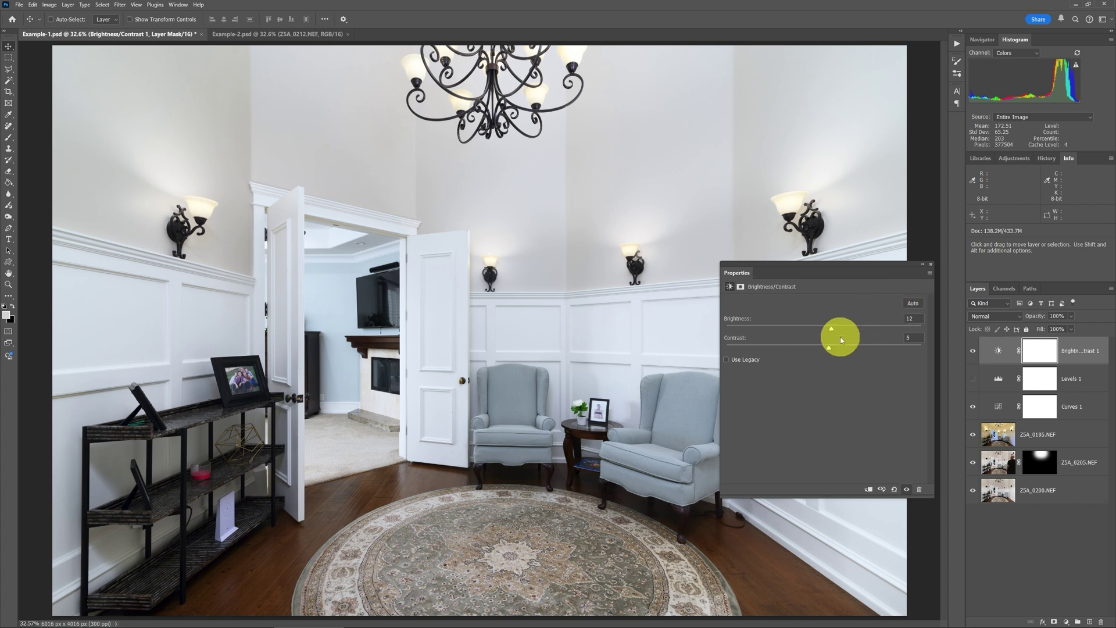
Step: Compare Brightness/Contrast 1 with Levels 1 by alternating their visibility, leaving Levels 1 shown and Brightness/Contrast 1 hidden
click(974, 354)
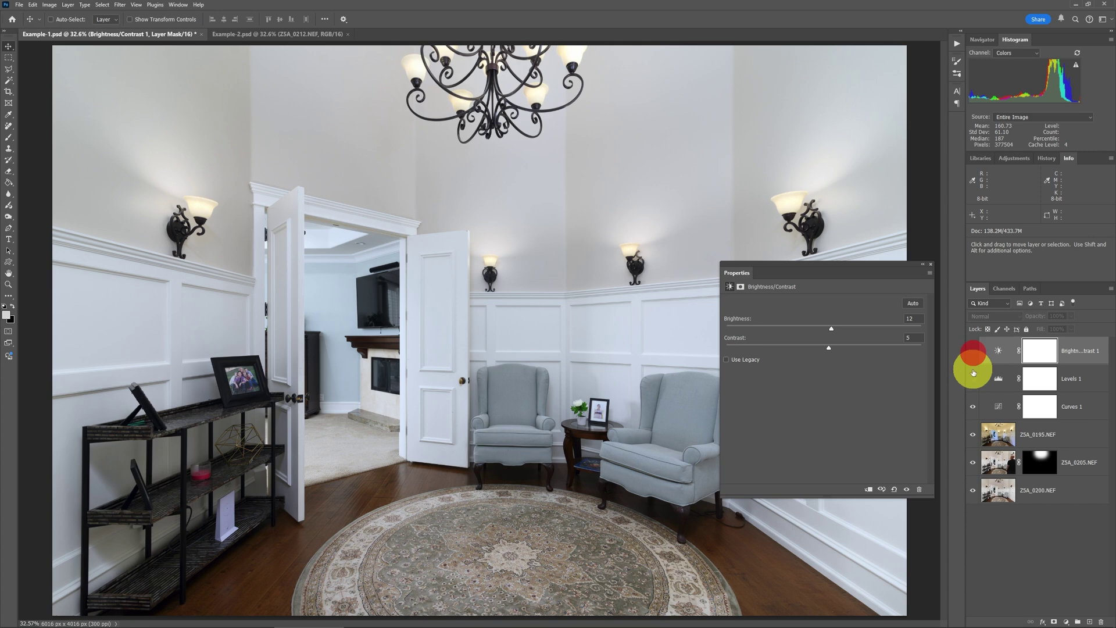
click(973, 379)
click(974, 352)
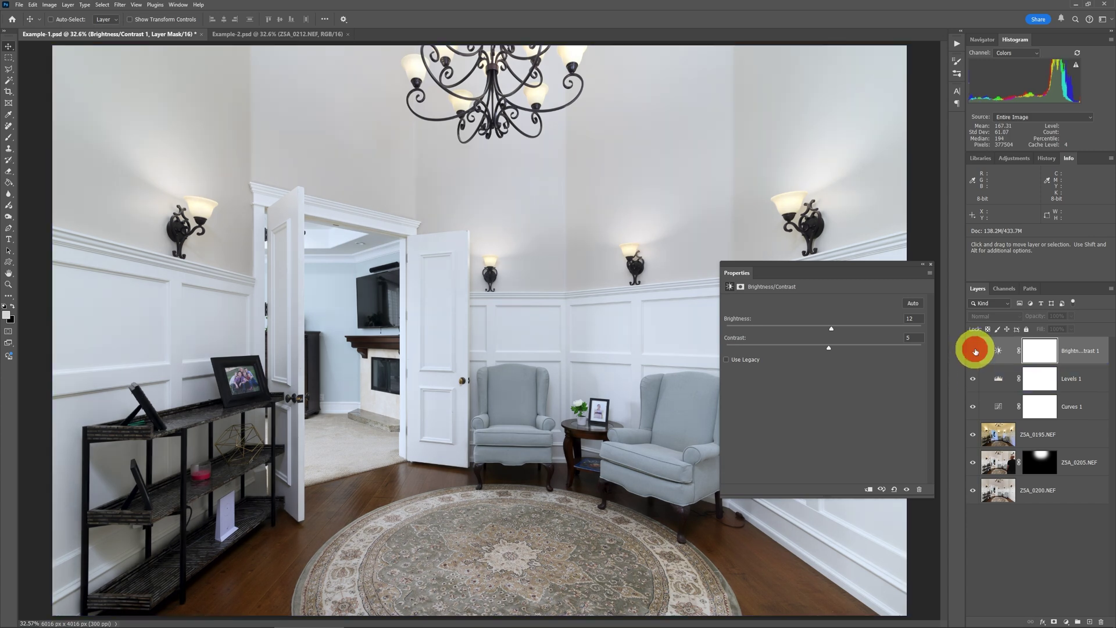
click(973, 379)
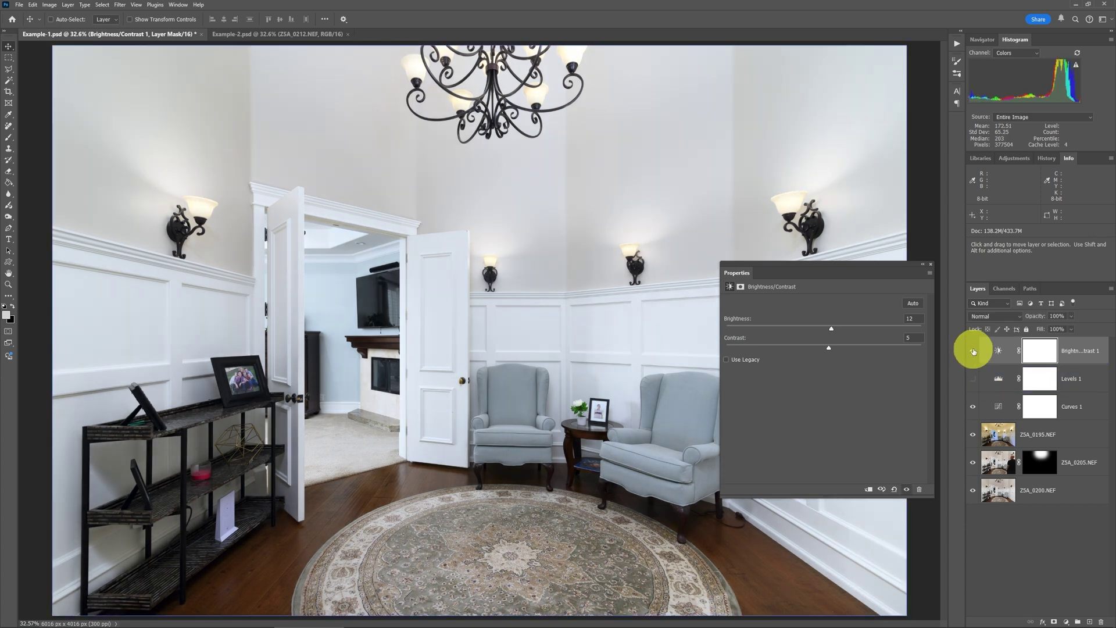
click(974, 352)
click(971, 378)
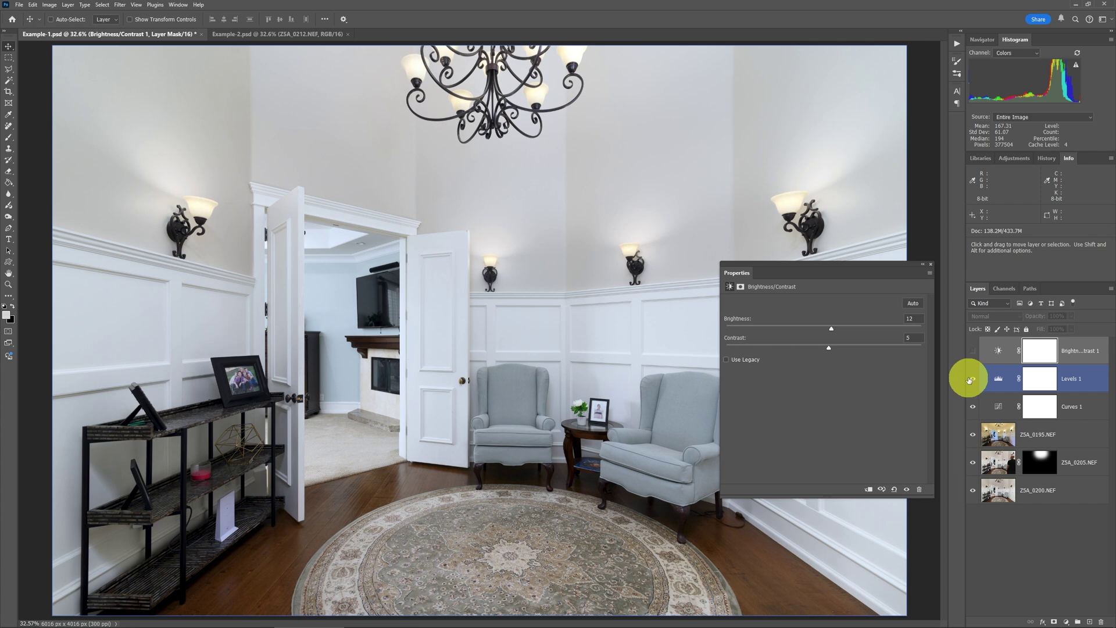
Step: With Levels 1 hidden, compare the photo with and without Curves 1, and show both layers again
click(972, 378)
click(996, 406)
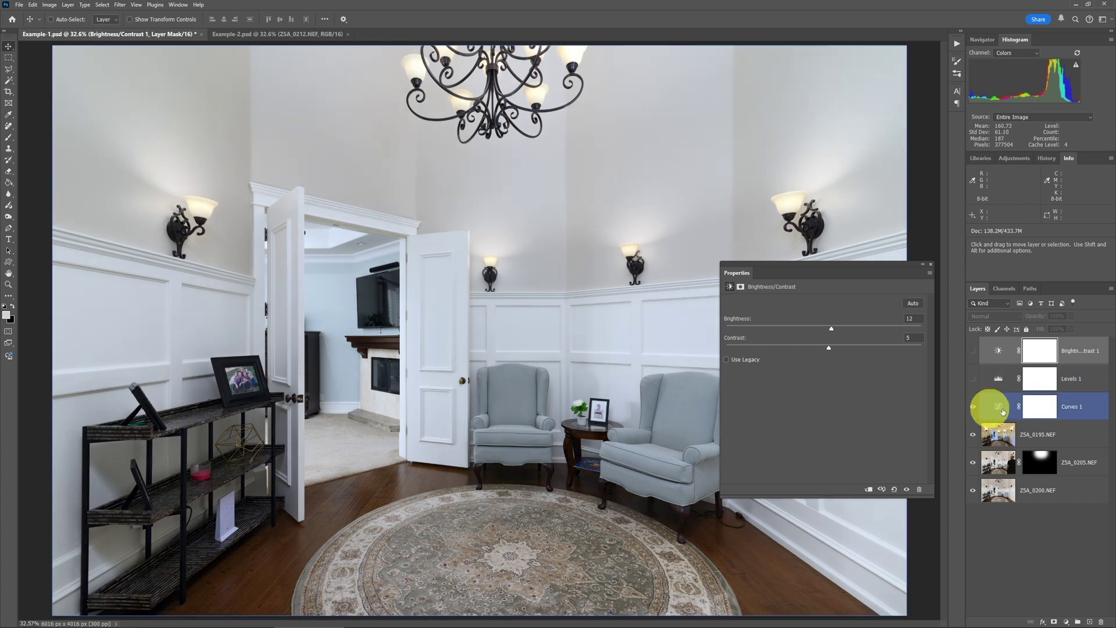
click(972, 409)
click(972, 409)
click(972, 379)
Step: Open the Curves 1 adjustment settings and reset the curve to its defaults
click(998, 406)
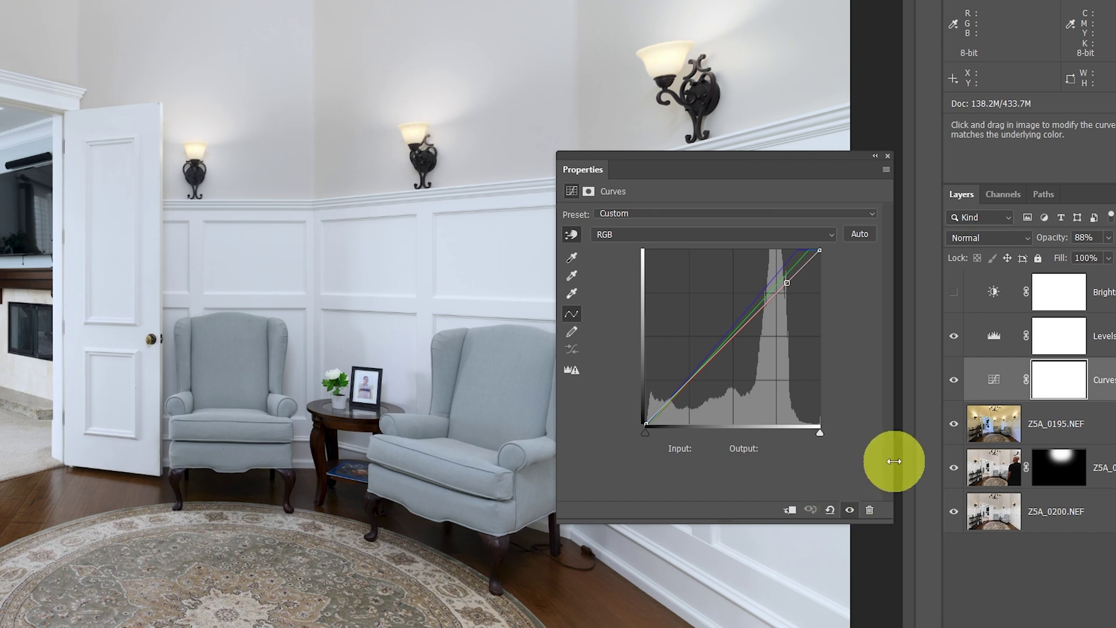
click(995, 384)
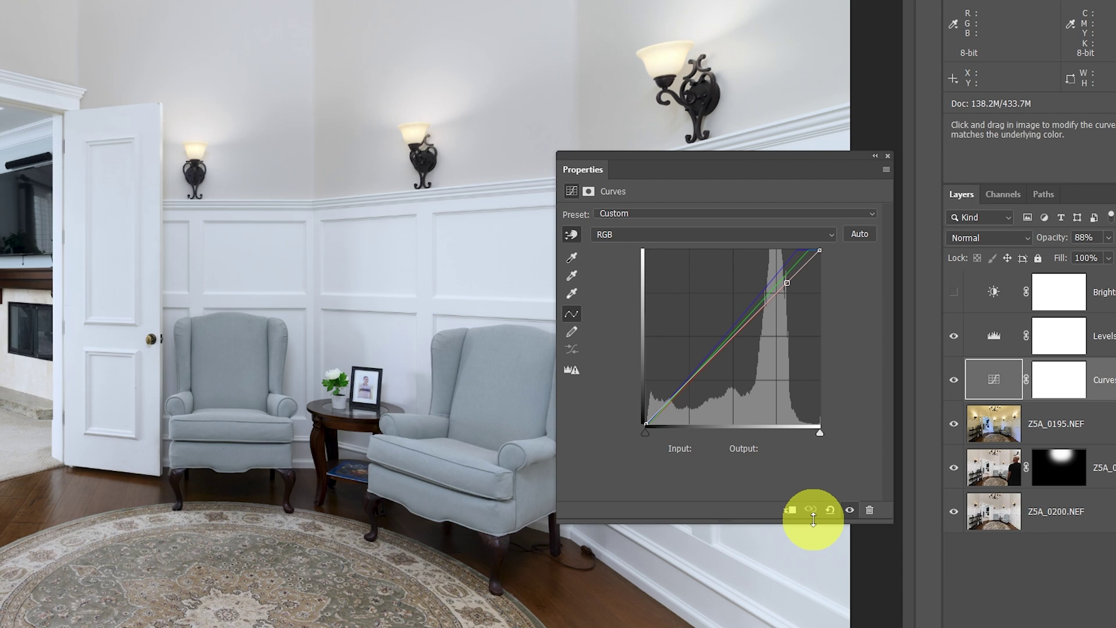
key(Delete)
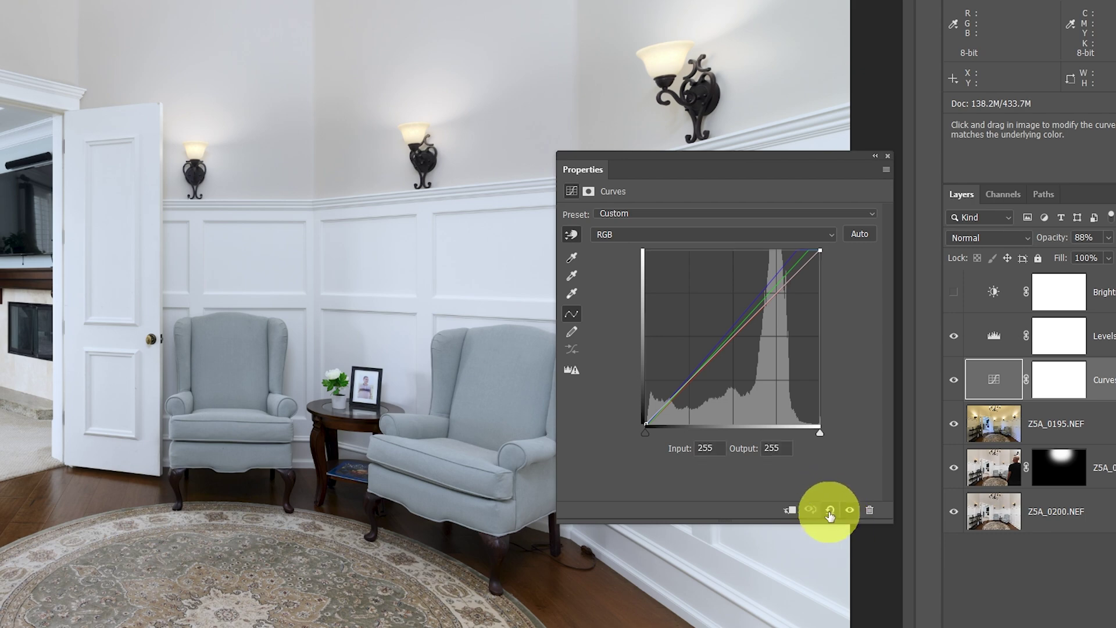
click(830, 512)
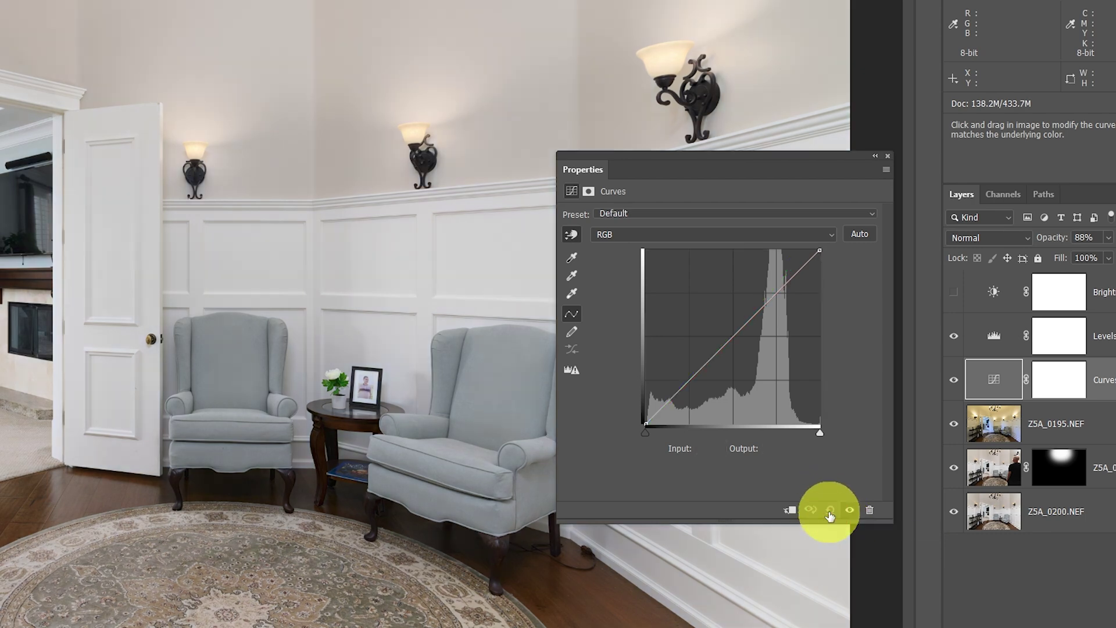
click(852, 550)
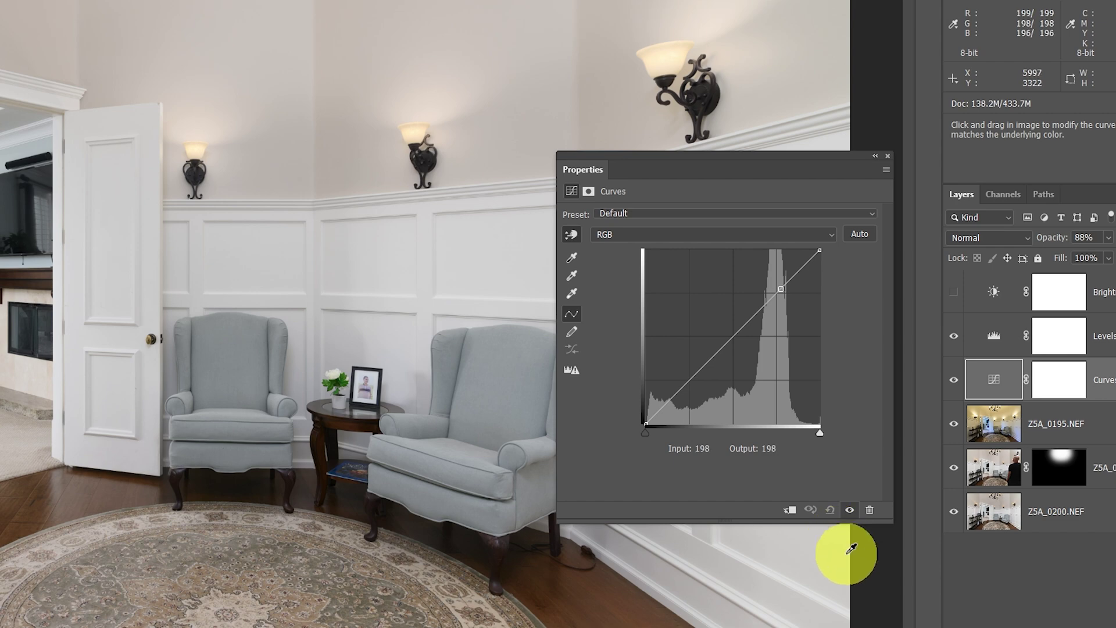
Step: Apply Enhance Per Channel Contrast with Snap Neutral Midtones to Curves 1 through its Auto Color Correction options
click(887, 169)
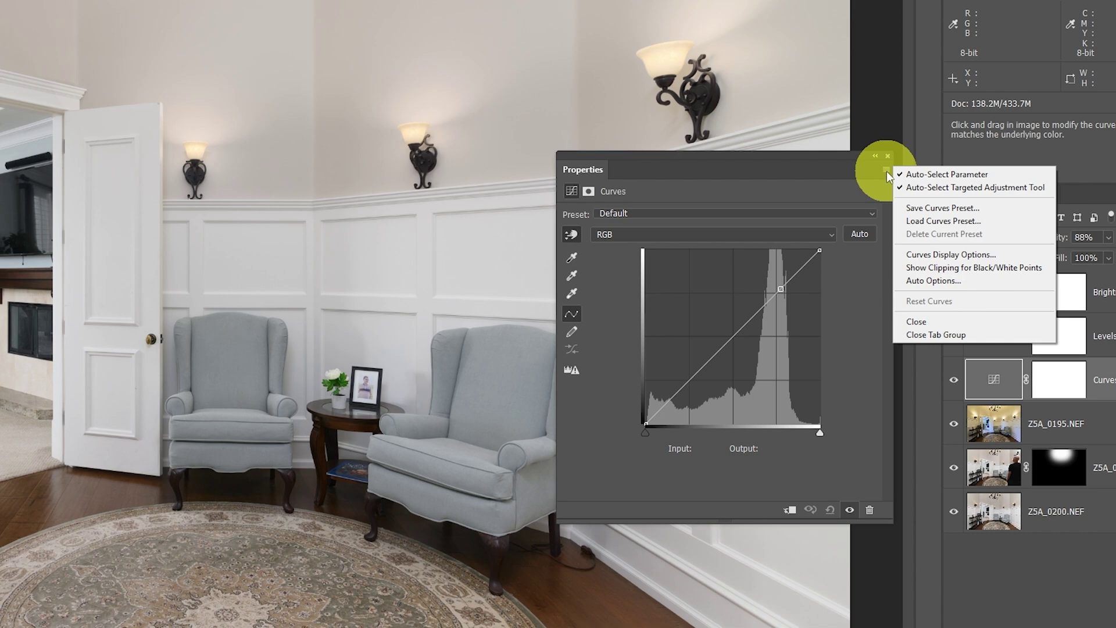
click(934, 281)
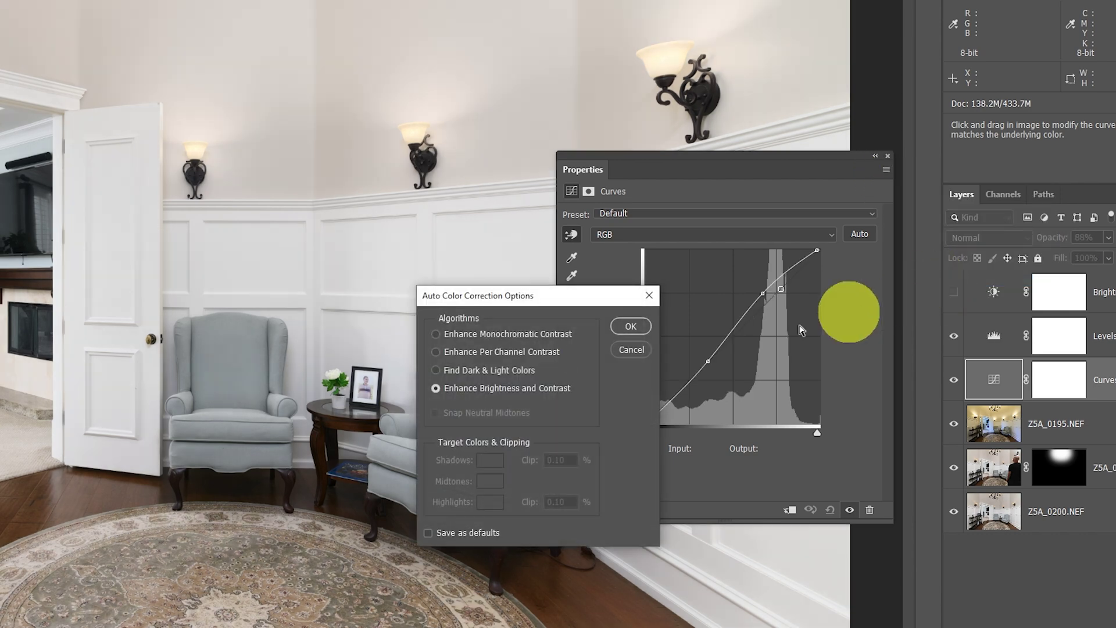
click(495, 355)
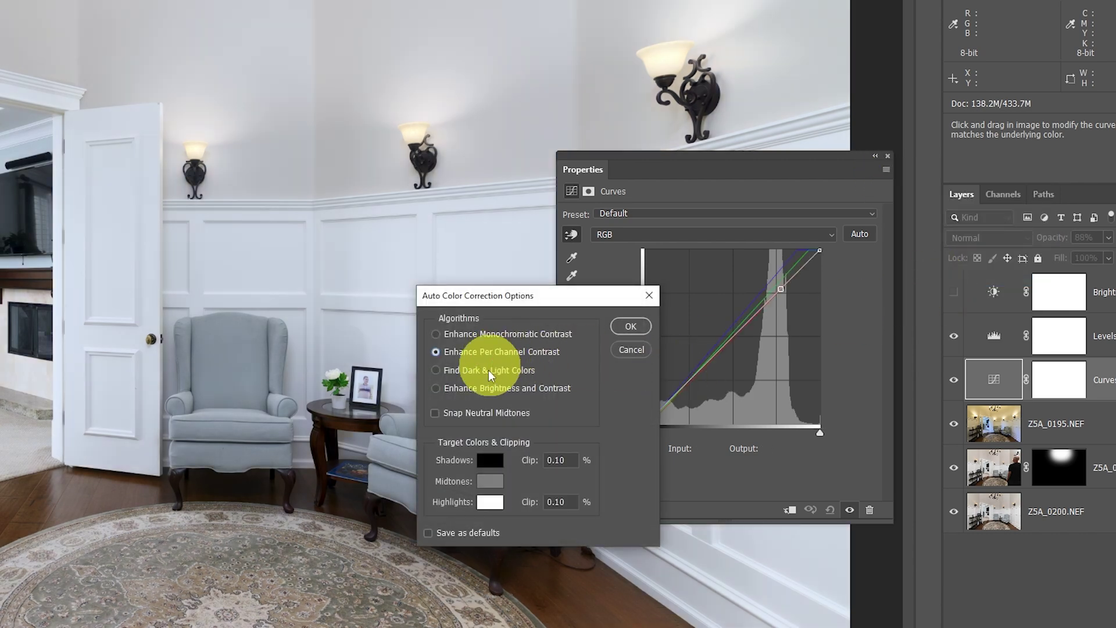
click(436, 414)
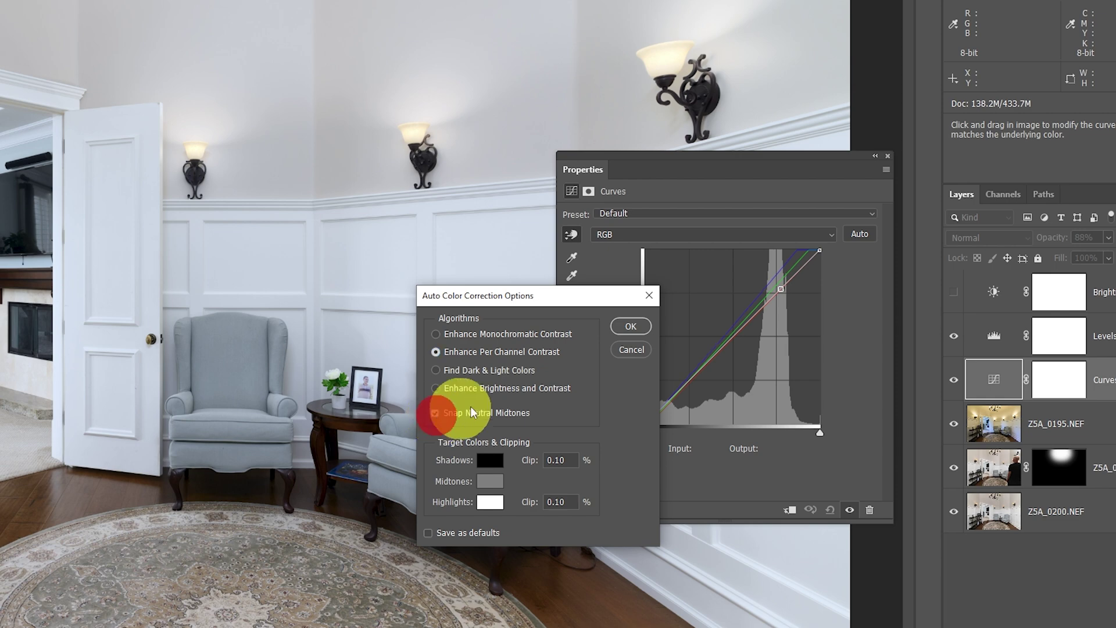
click(626, 327)
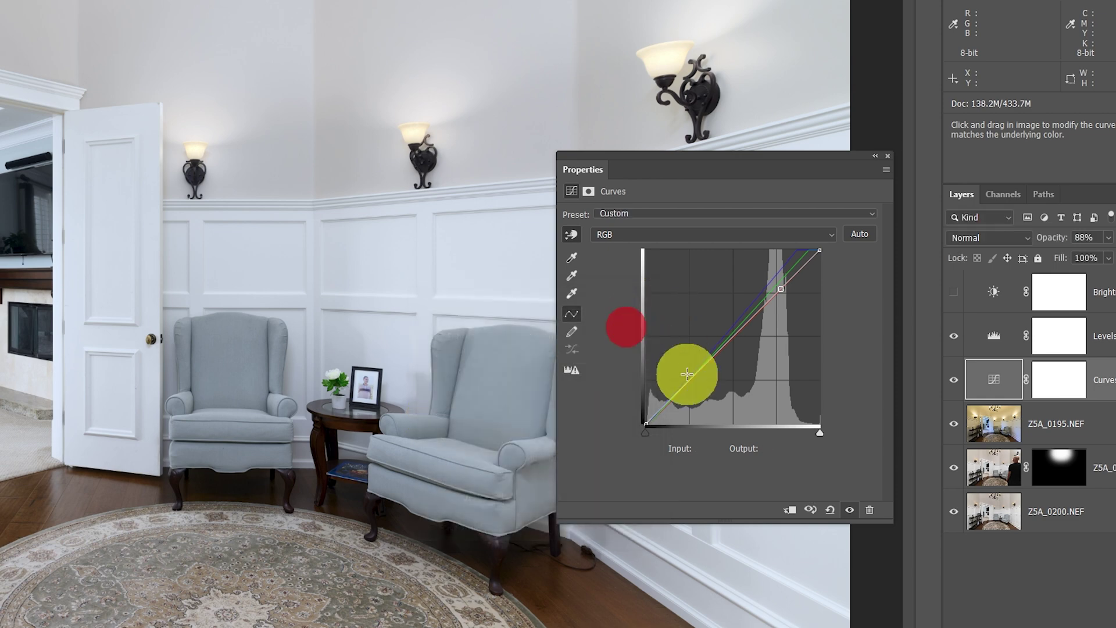
Step: Compare the Curves 1 adjustment with its previous state on the photo
click(811, 512)
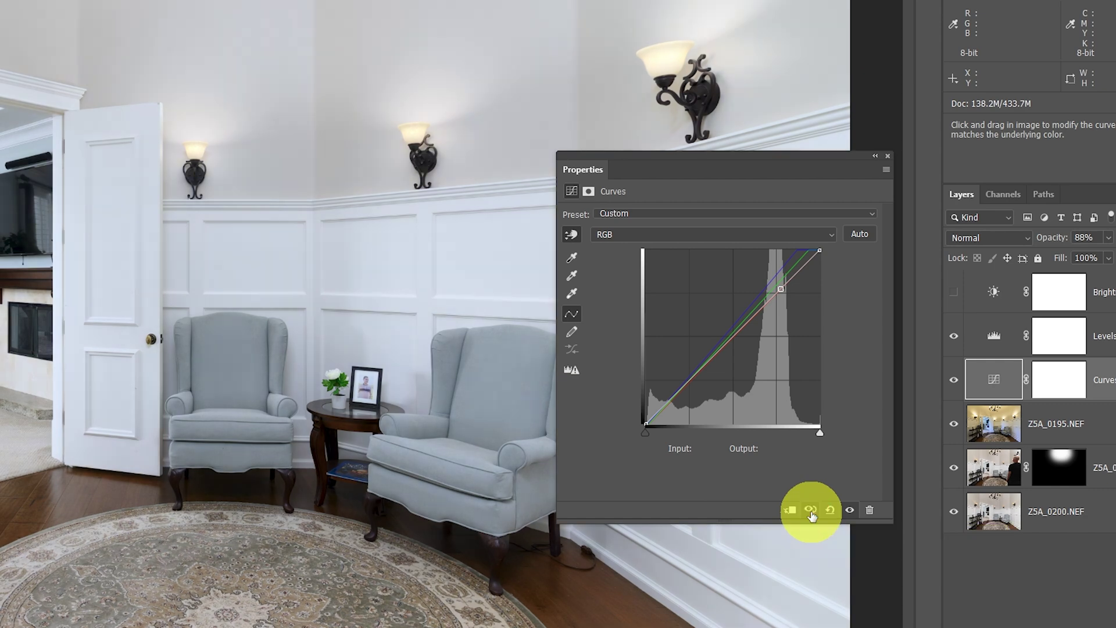
click(811, 512)
click(812, 512)
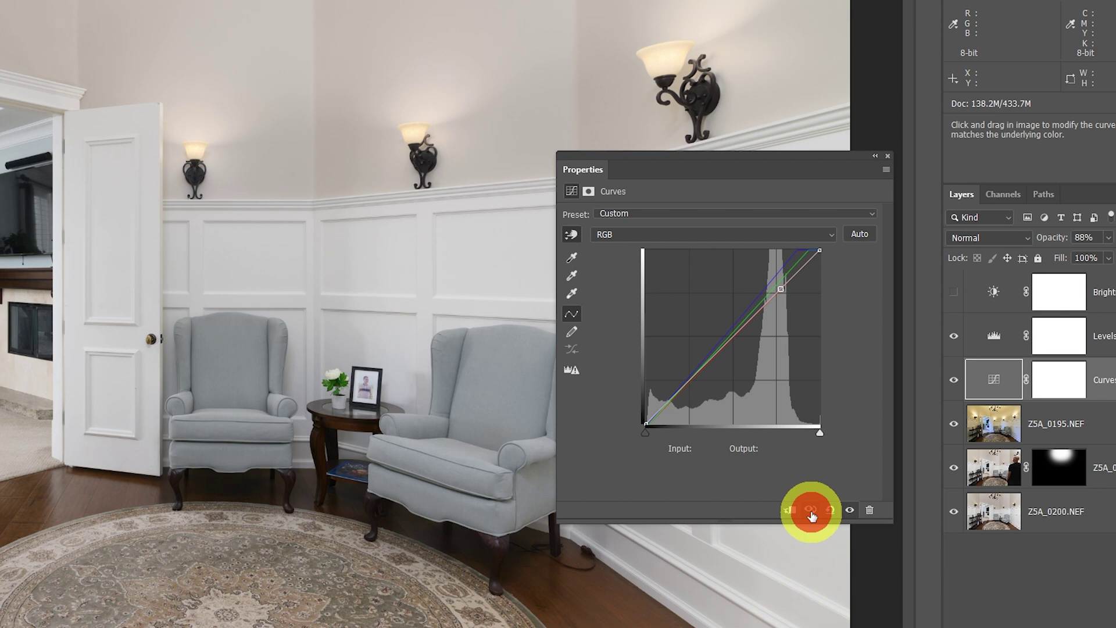
click(811, 511)
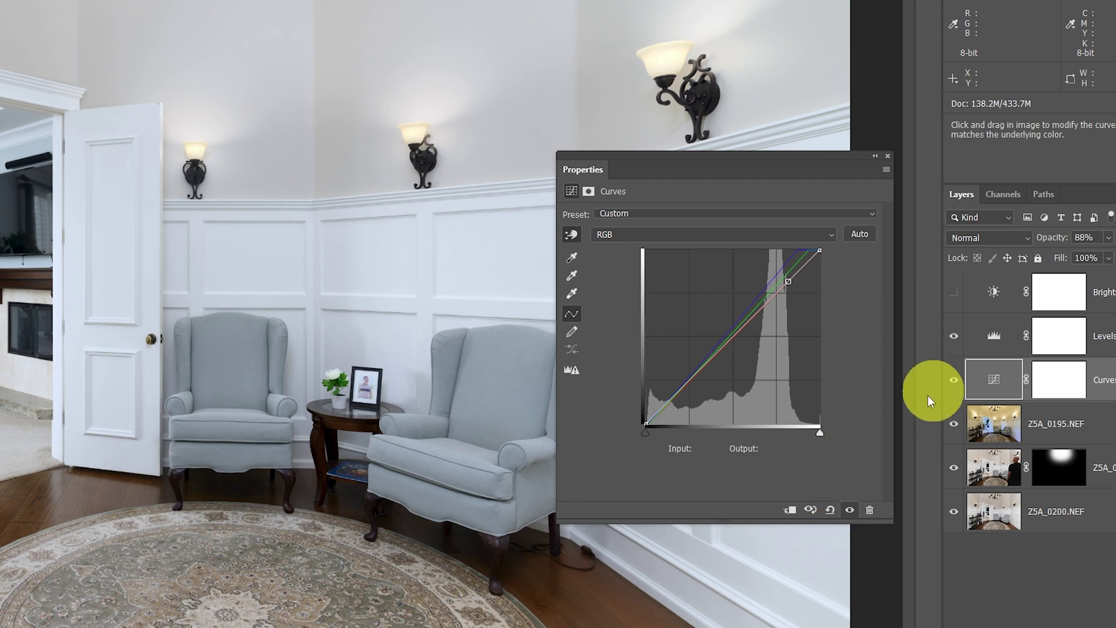
Step: Compare the photo with Curves 1 off and on, moving the floating properties aside for the comparison and back over the lower wall
click(849, 517)
click(849, 516)
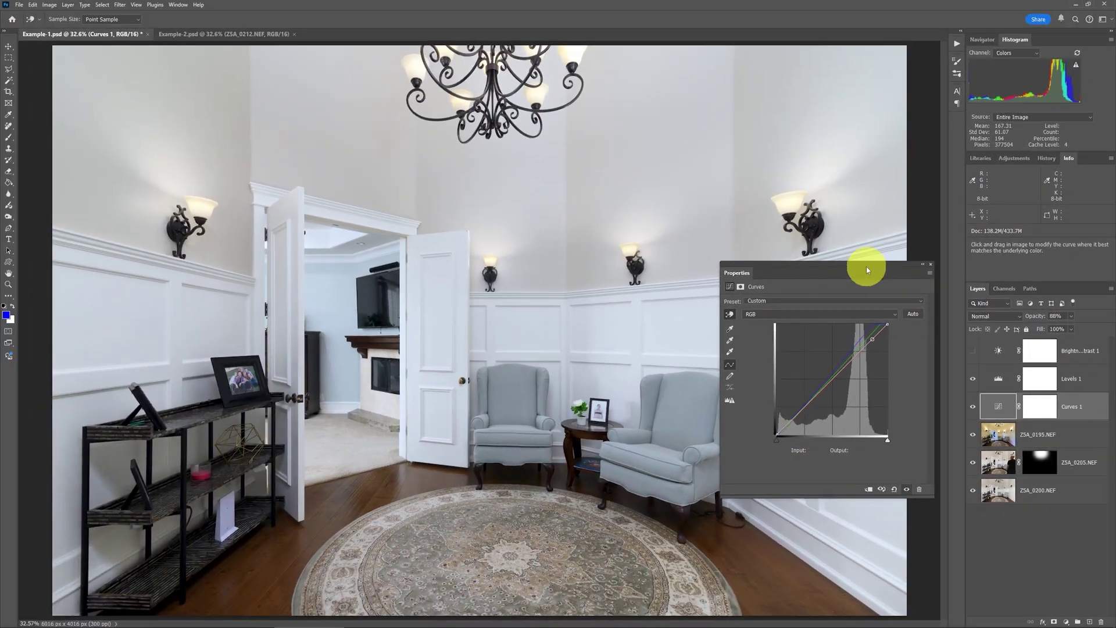
drag(865, 263, 216, 104)
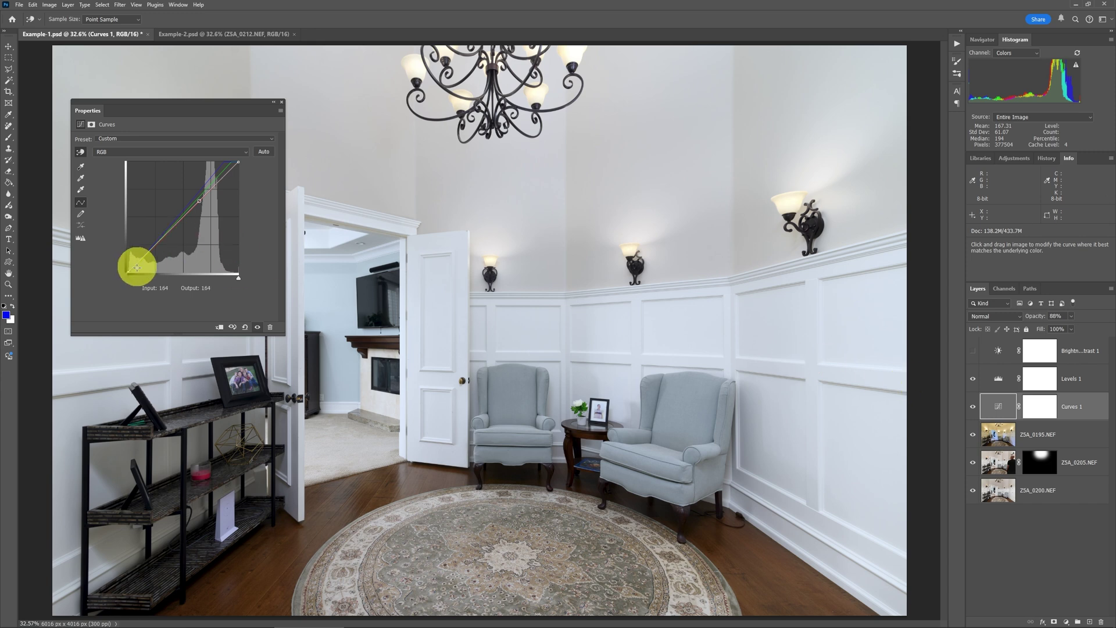
click(258, 327)
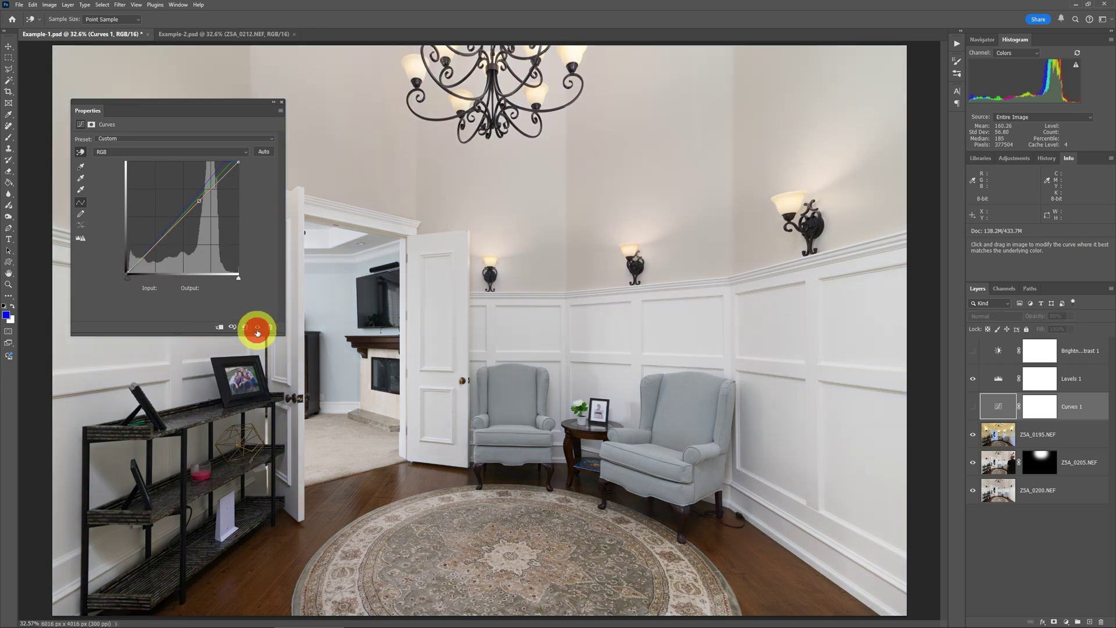
drag(140, 103, 779, 272)
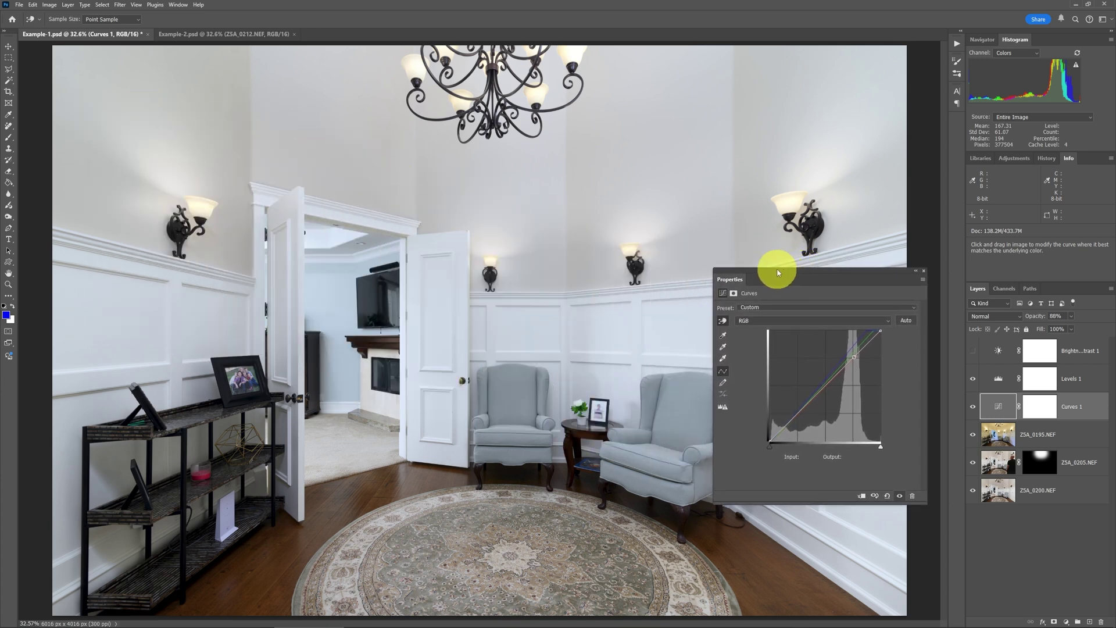
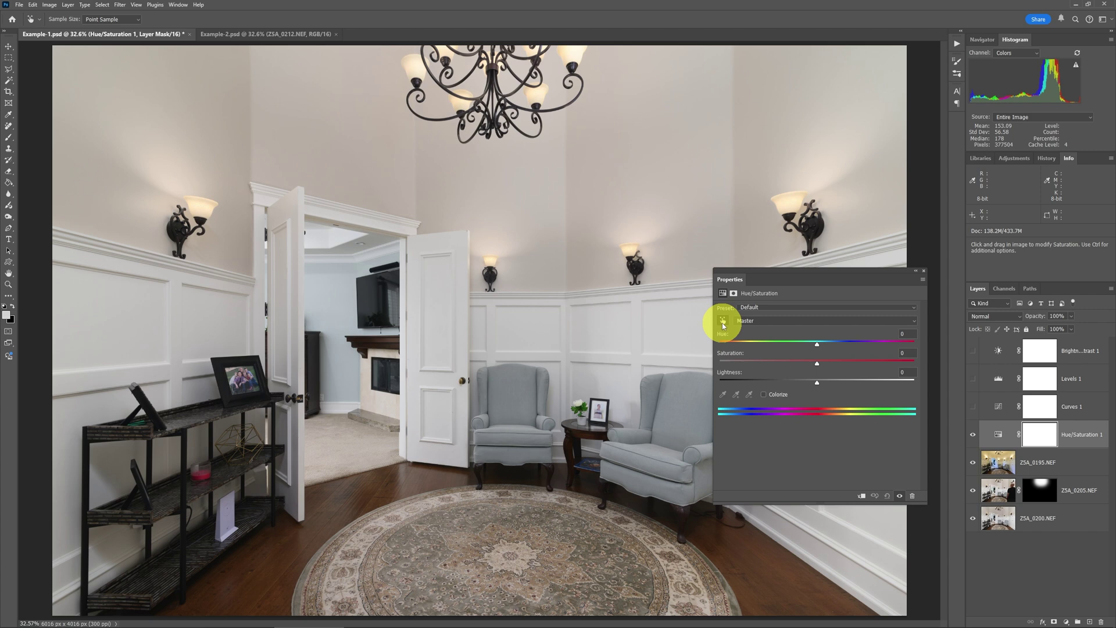
Step: Sample the beige wall above the door with Hue/Saturation's targeted adjustment and set the Reds saturation to -75
click(722, 321)
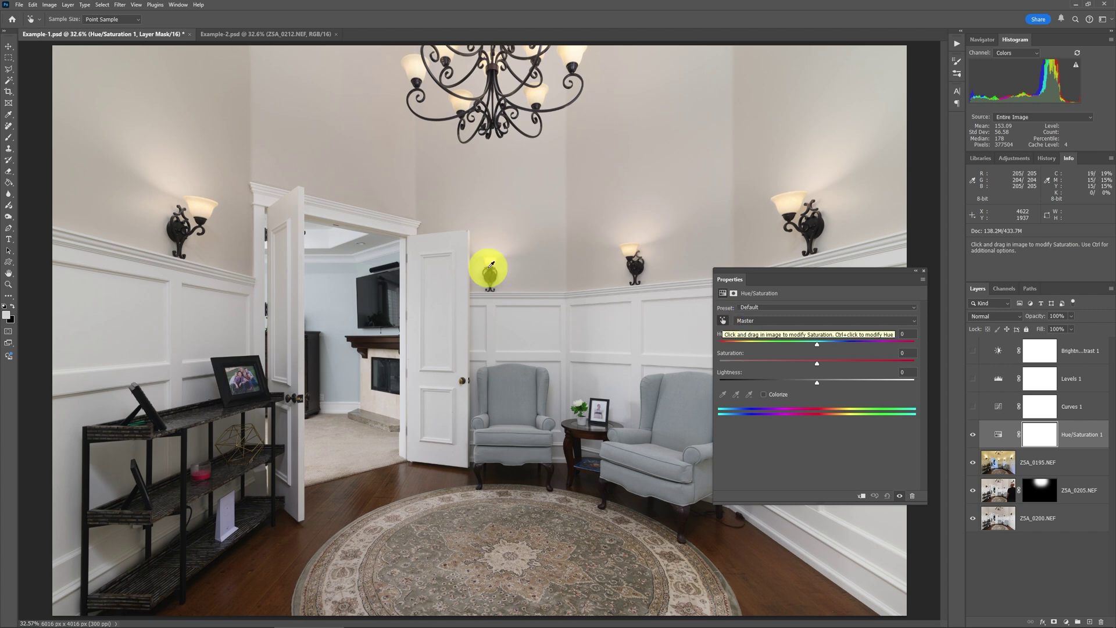
click(345, 212)
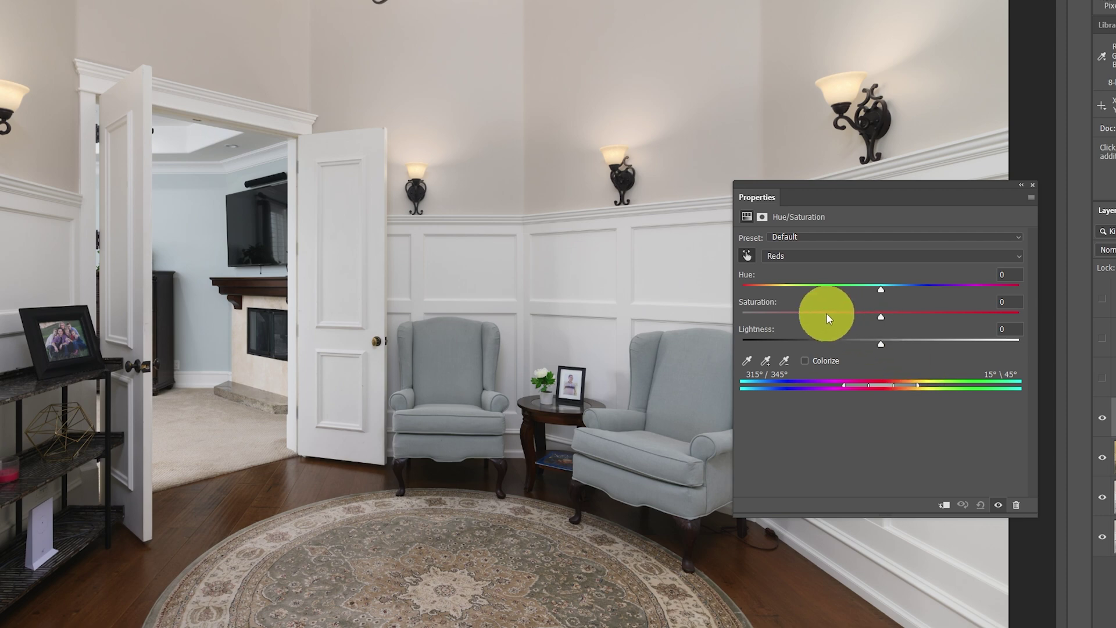
click(778, 316)
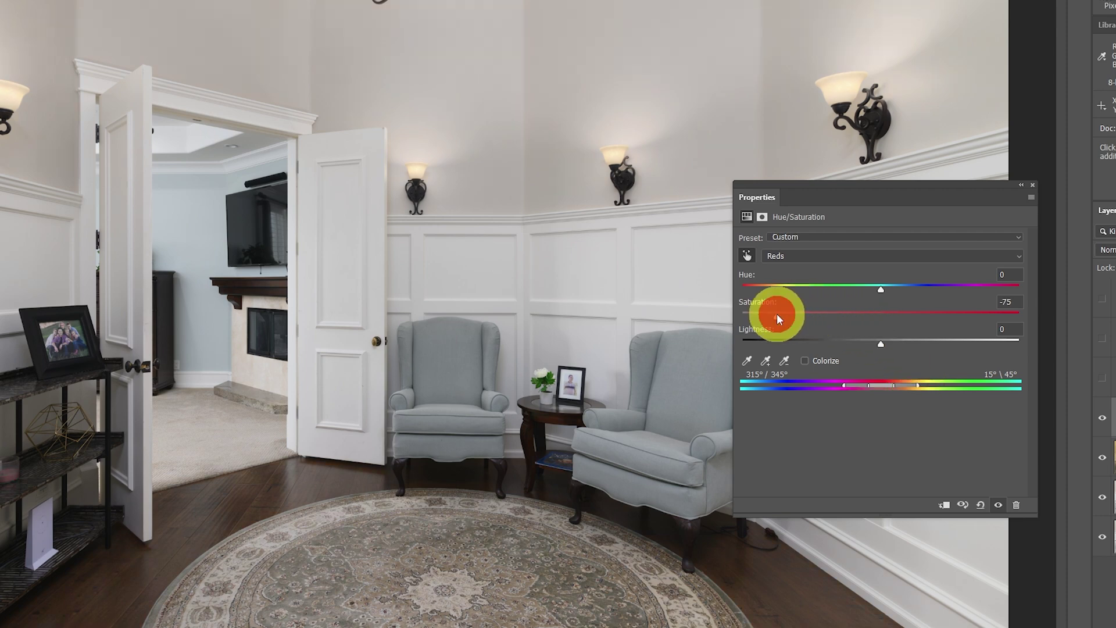
Step: Set the Reds saturation to -82 and adjust its color range to 334°/1° and 42°\74° in Hue/Saturation 1
drag(768, 317, 766, 317)
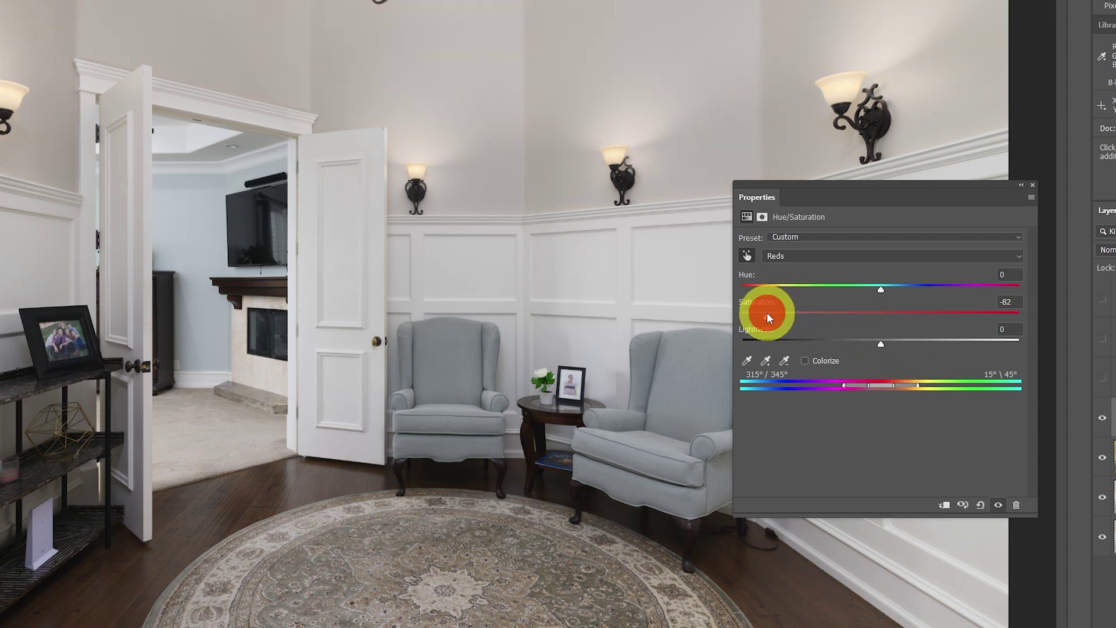
click(1103, 418)
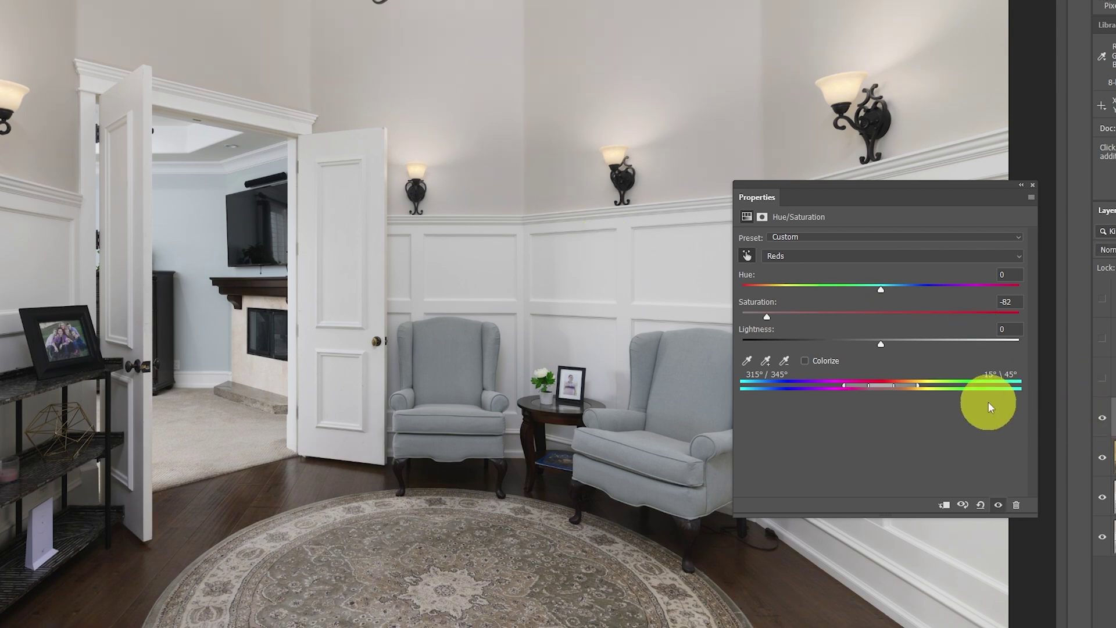
drag(919, 386, 939, 388)
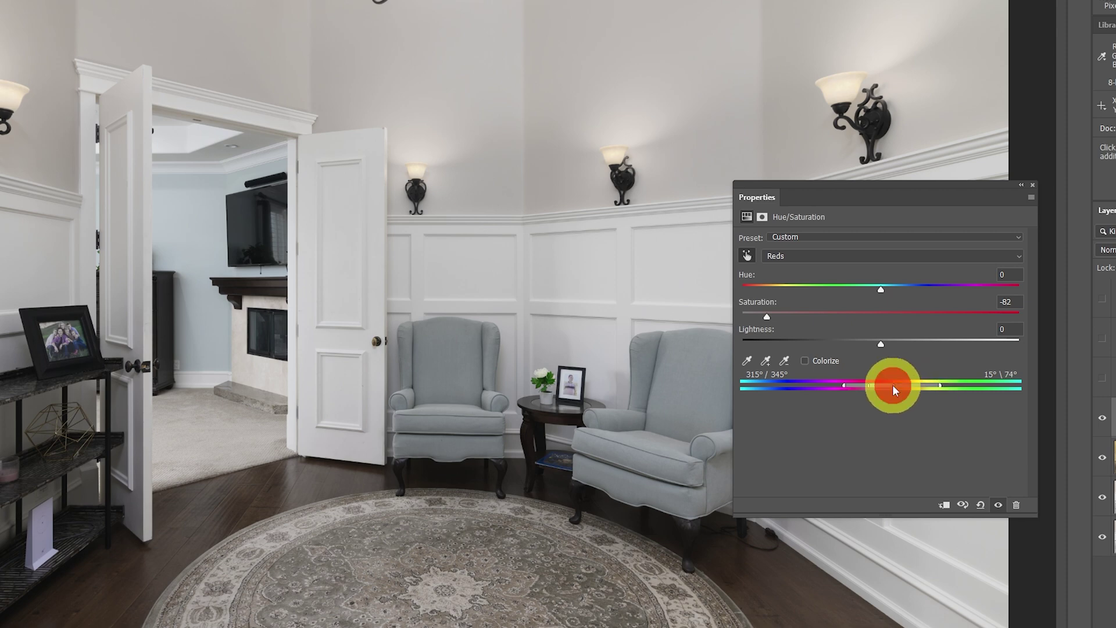
drag(909, 386, 914, 385)
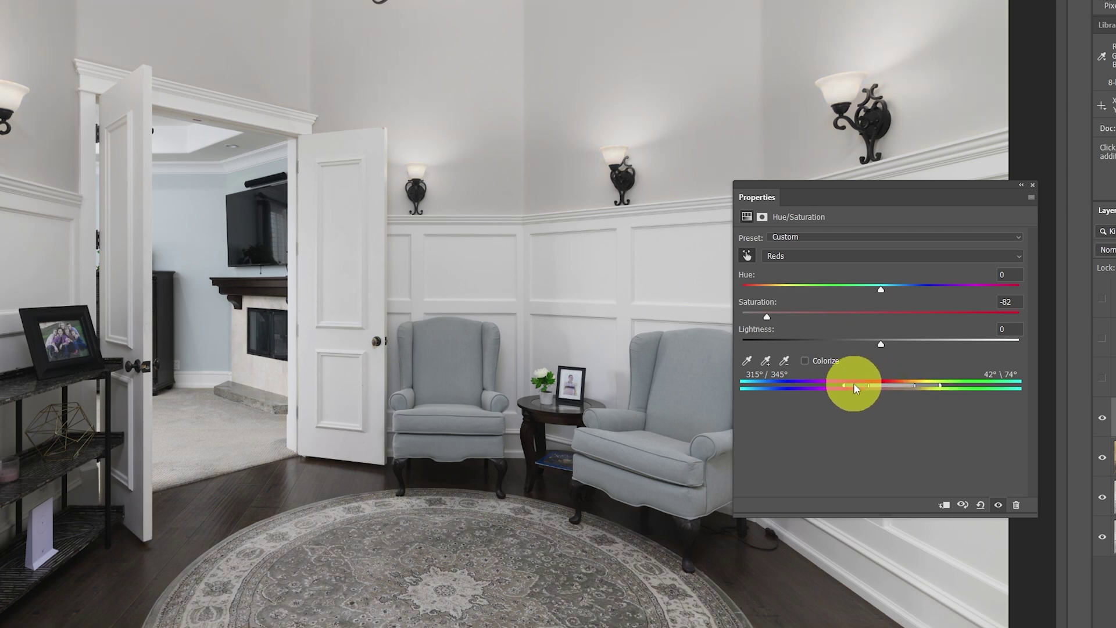
drag(871, 386, 882, 387)
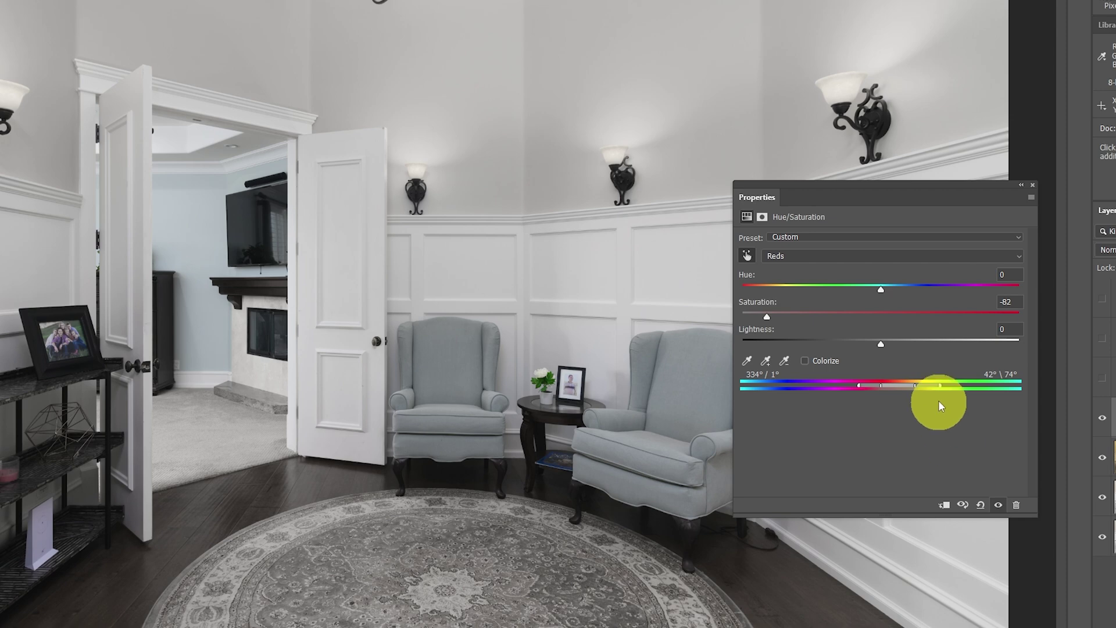
Step: Set the Reds saturation to -57 and compare the photo with Hue/Saturation 1 off and on
click(801, 313)
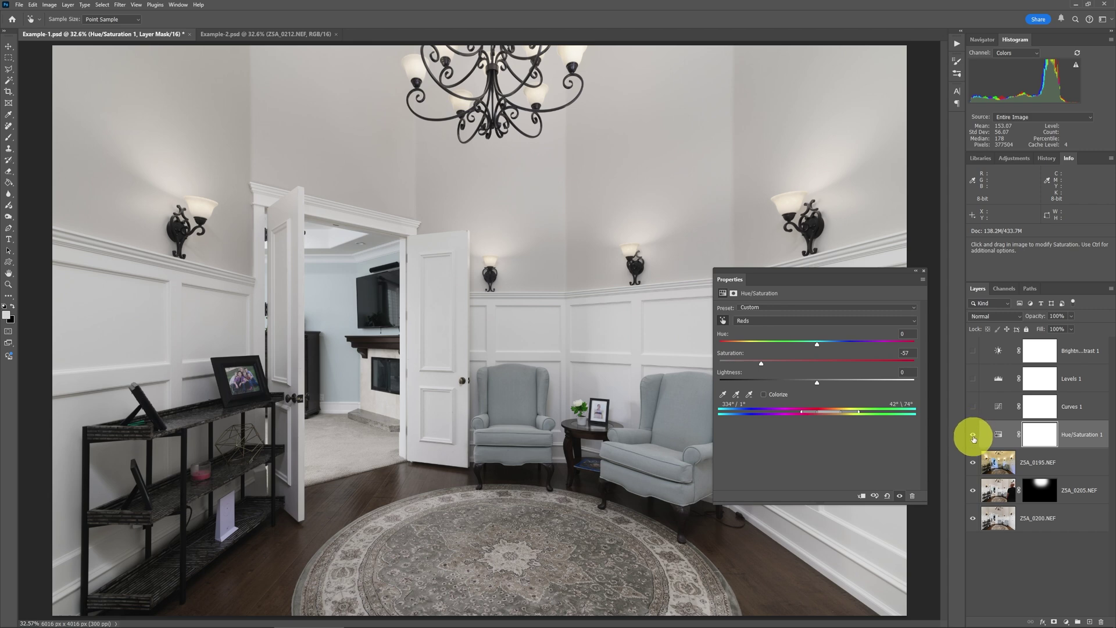
click(974, 435)
click(973, 437)
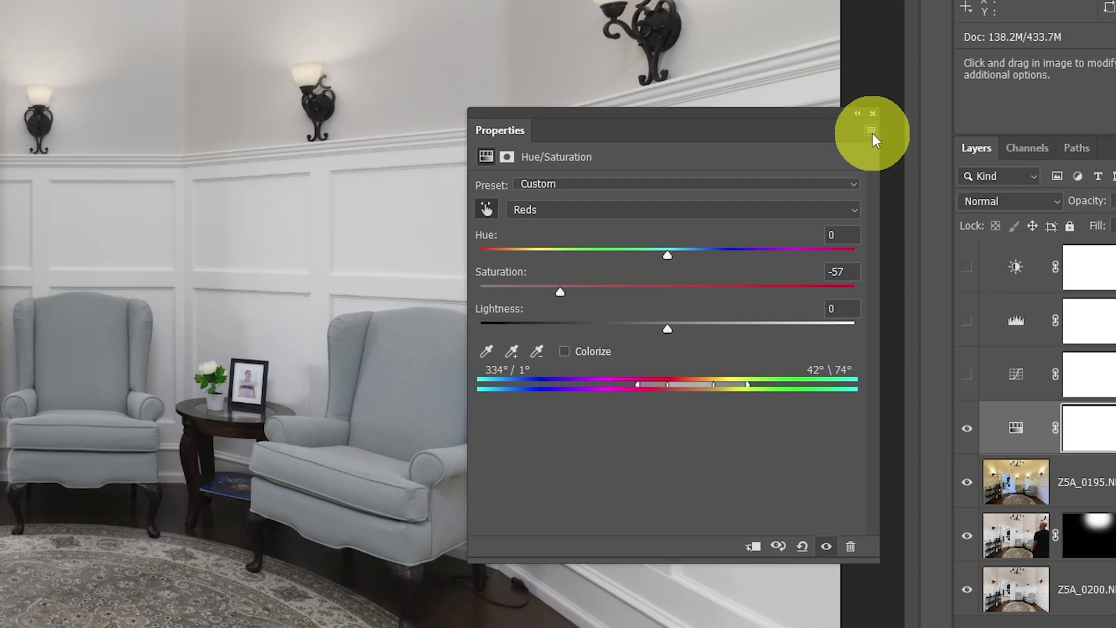
click(871, 132)
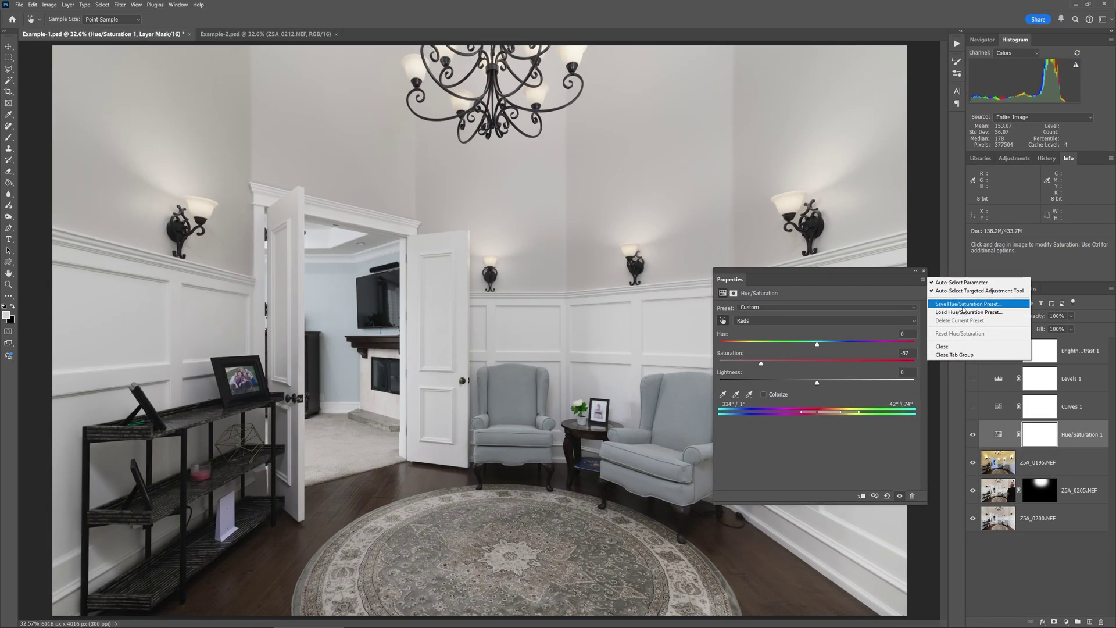
click(961, 304)
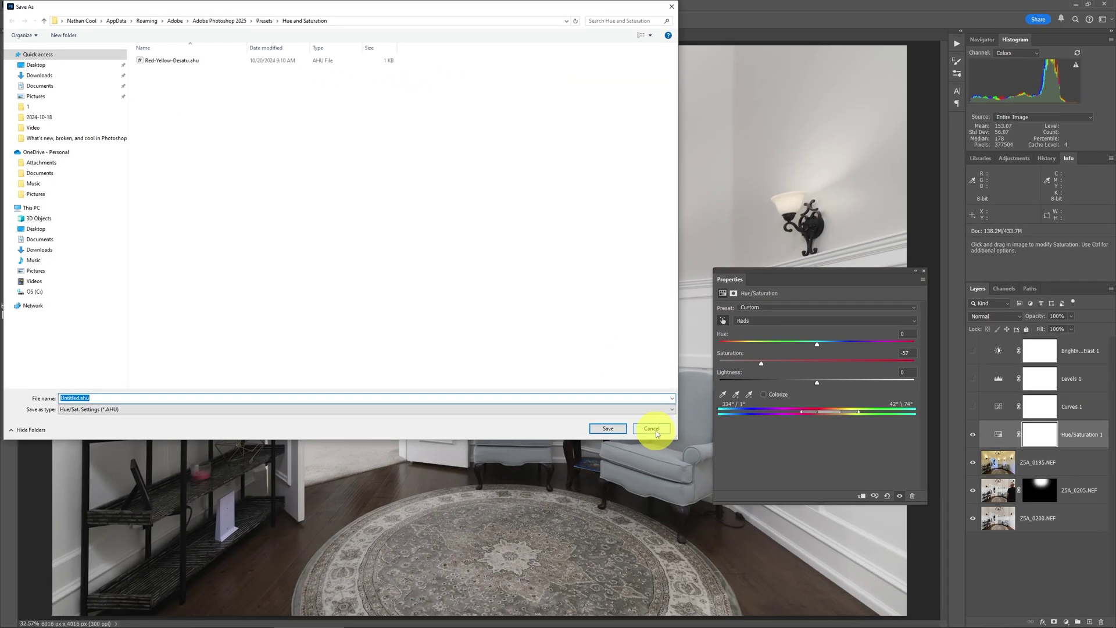
click(892, 571)
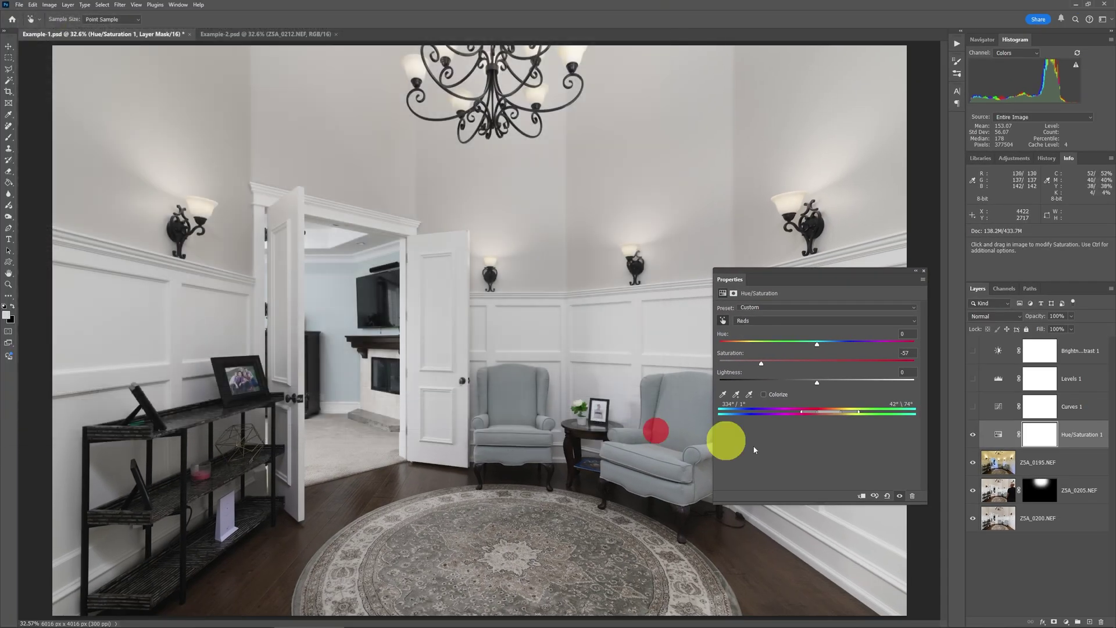
Step: Delete the Hue/Saturation 1 adjustment layer
right_click(1082, 442)
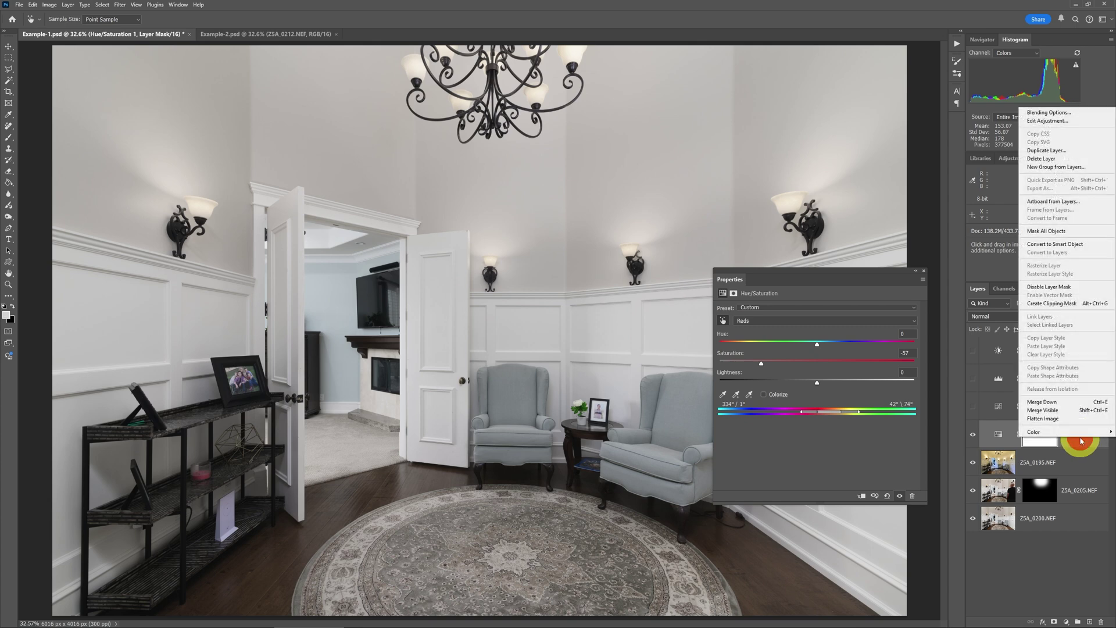
click(1053, 159)
click(535, 233)
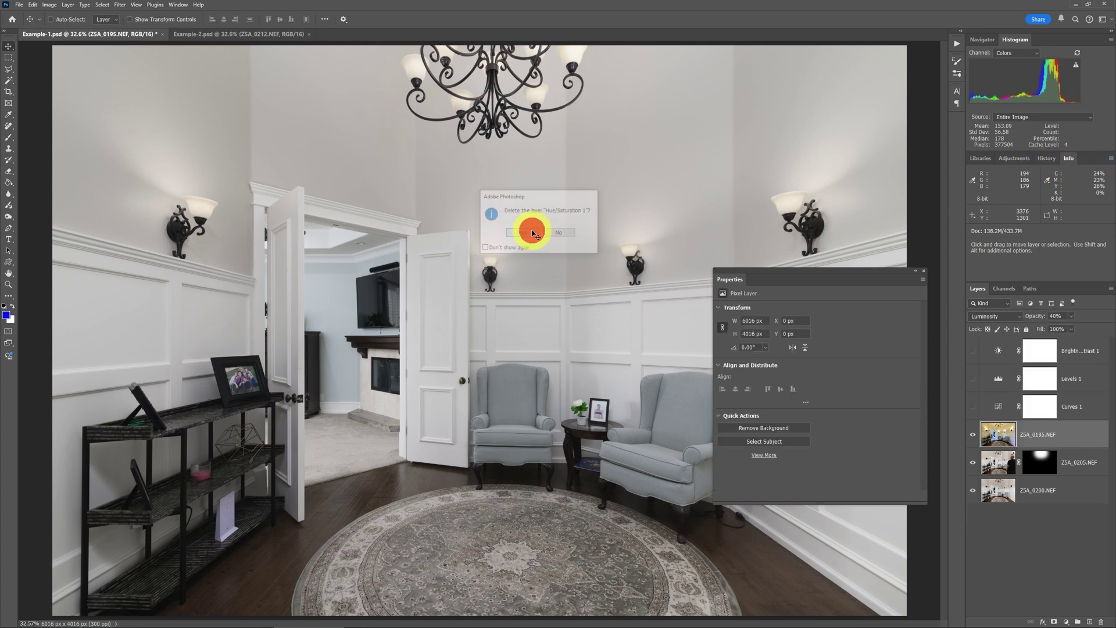
Step: Add a new Hue/Saturation adjustment layer with default settings directly above the Z5A_0195.NEF layer
key(alt+l)
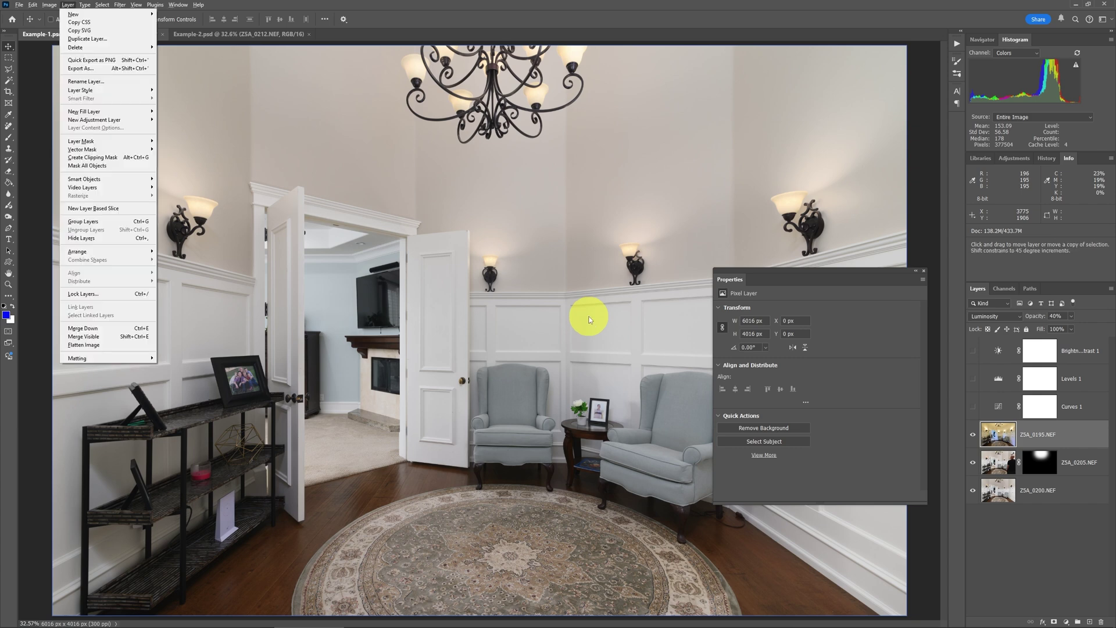
key(j)
key(Down)
key(Down)
key(Down)
key(Down)
key(Down)
key(Down)
key(Up)
key(Return)
key(Return)
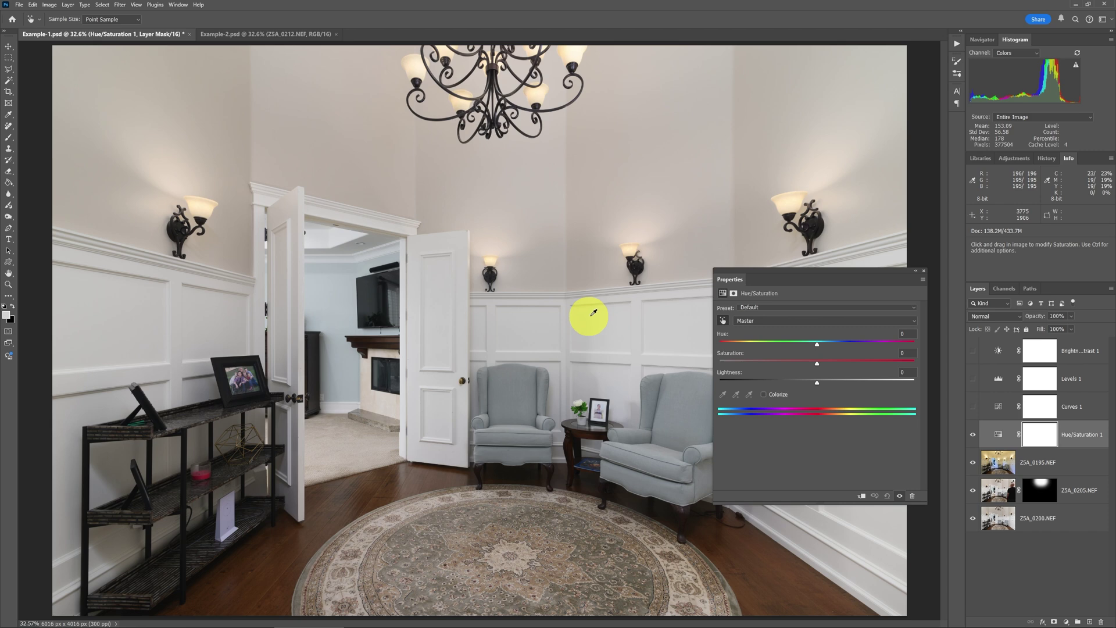
Step: Load the saved Red-Yellow-Desatu preset into the new Hue/Saturation adjustment
click(924, 280)
click(960, 285)
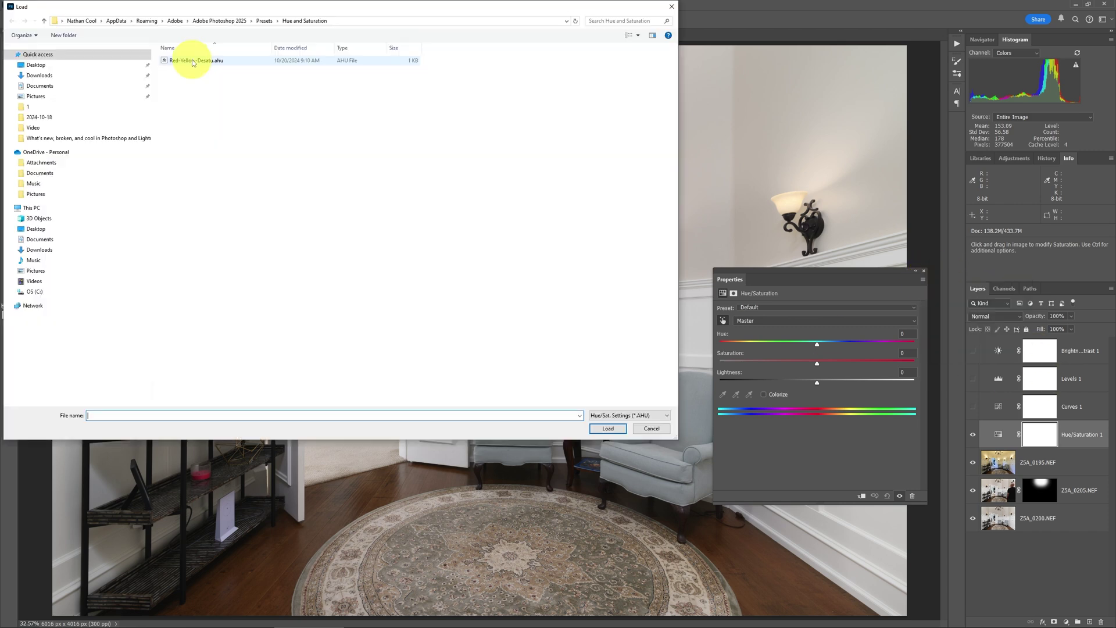
click(192, 61)
click(607, 431)
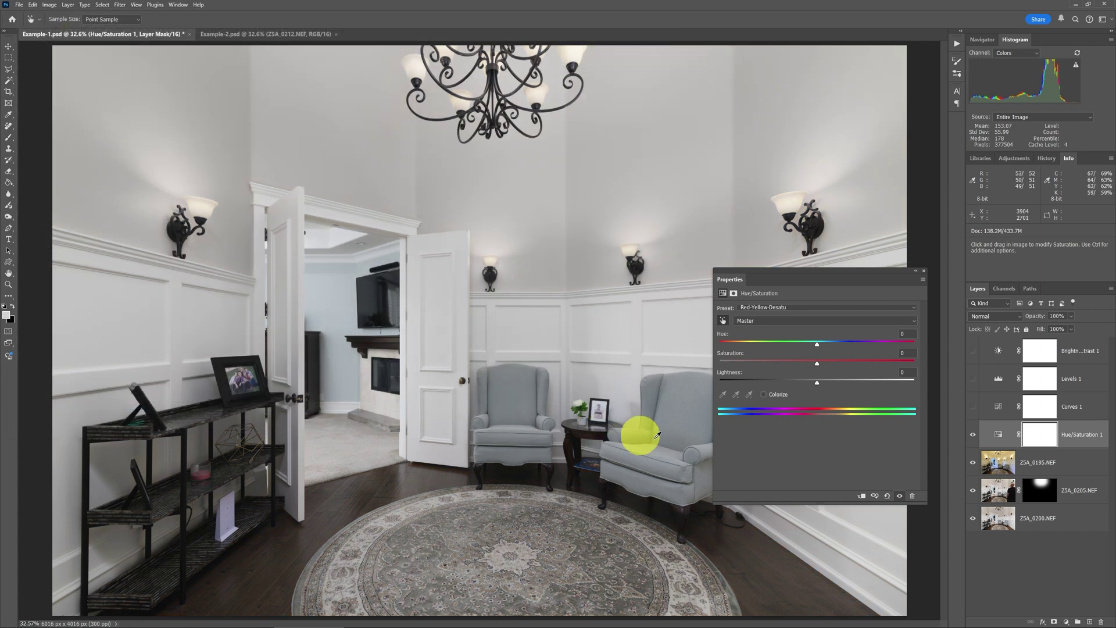
Step: Hide Hue/Saturation 1, then show the Curves 1 layer and select it
click(972, 436)
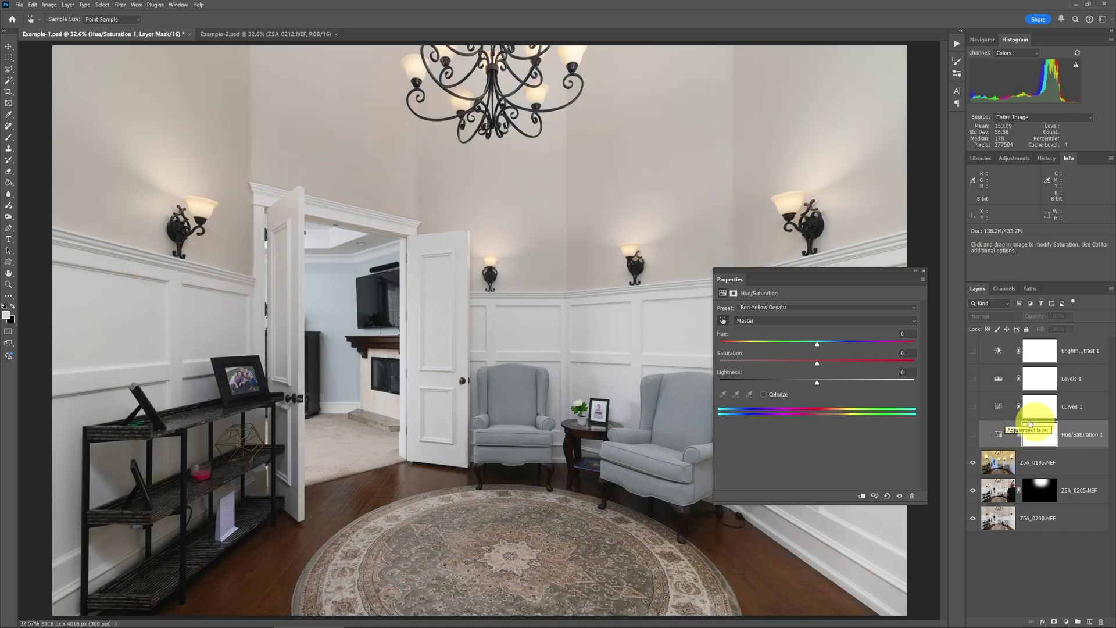
click(974, 408)
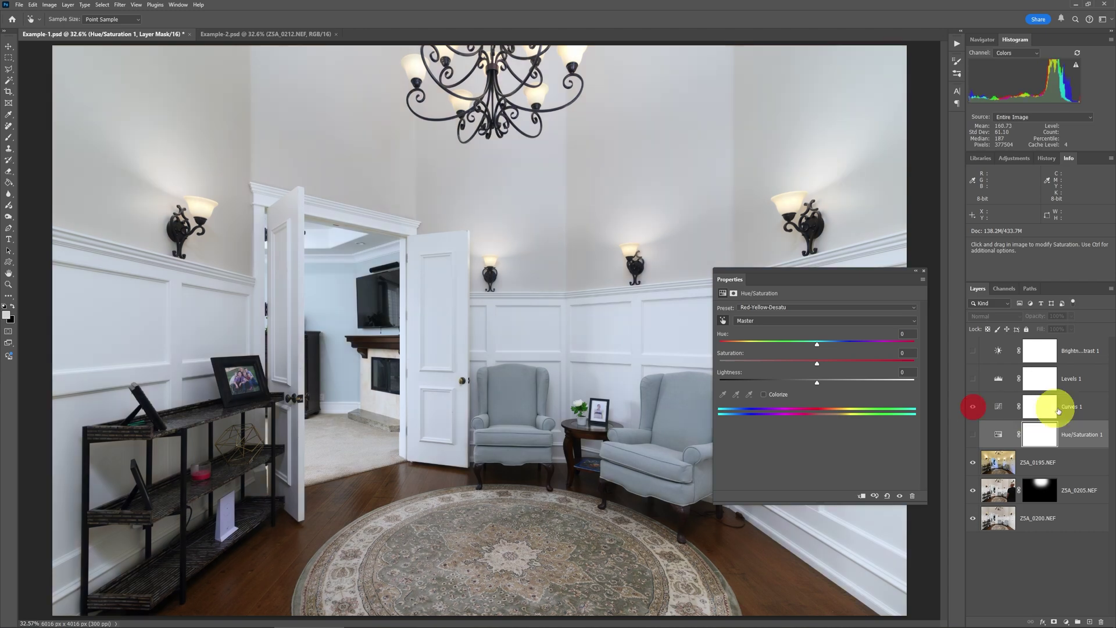
click(1041, 407)
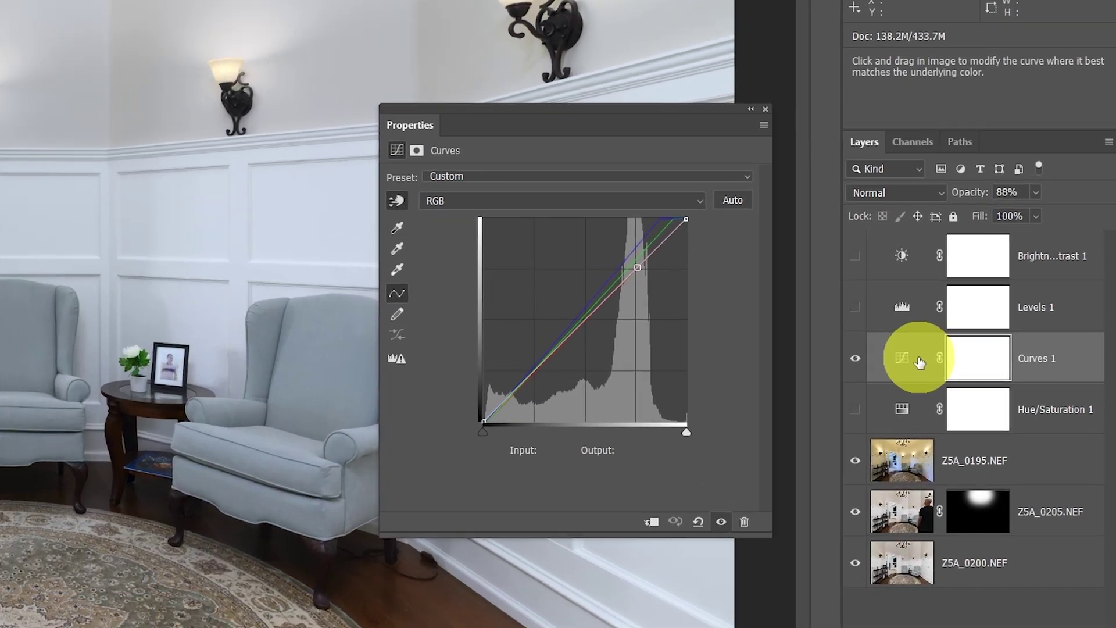
Step: Save the Curves 1 settings as a Curves preset named Curves-Color
click(764, 127)
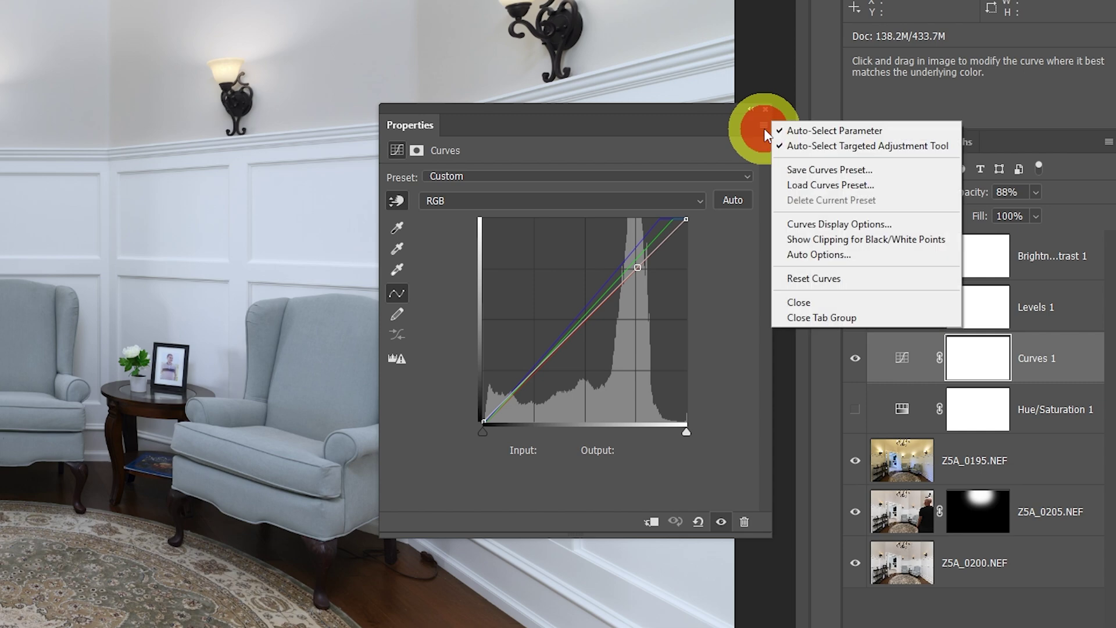
click(802, 169)
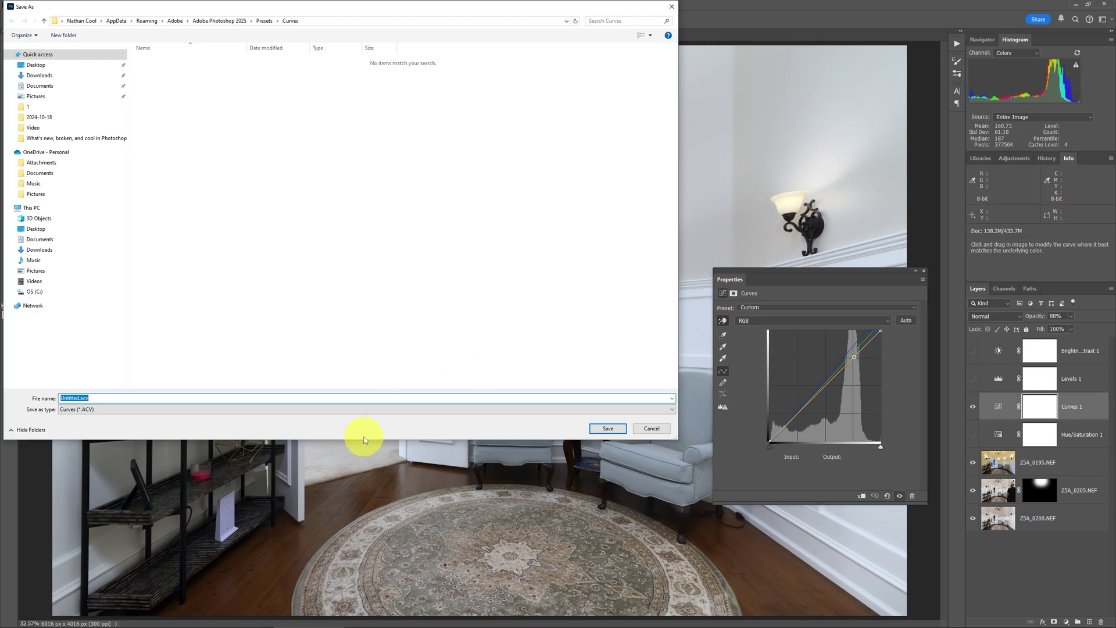
text(Curves-Color)
click(607, 434)
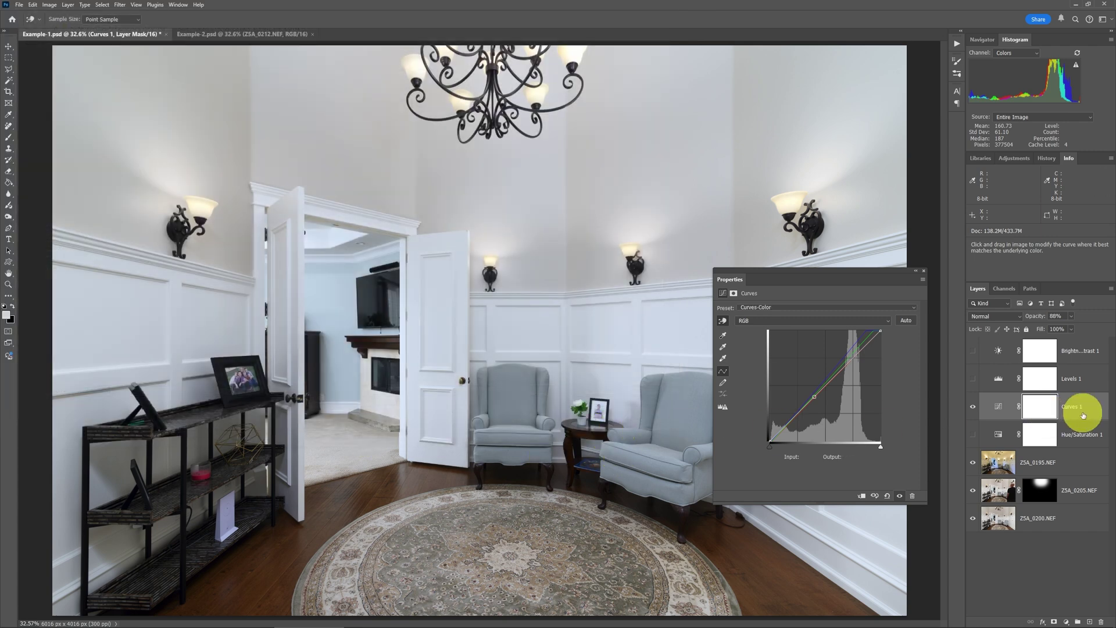
Step: Hide Curves 1 and add a new Curves adjustment layer named Curves 2 directly above Z5A_0195.NEF
click(973, 407)
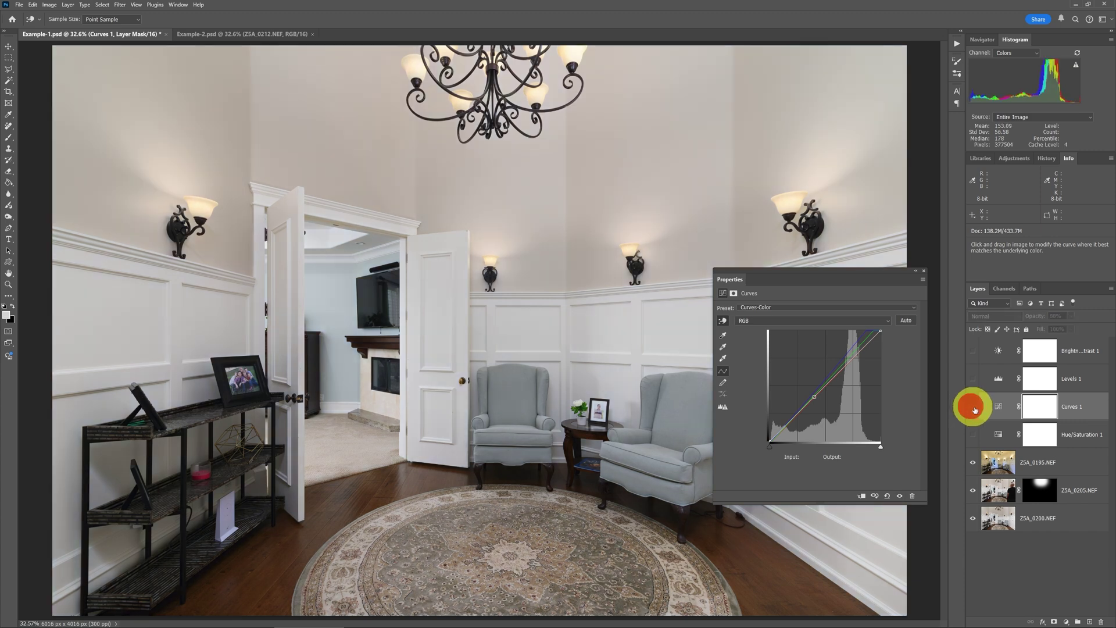
click(1071, 460)
key(alt+l)
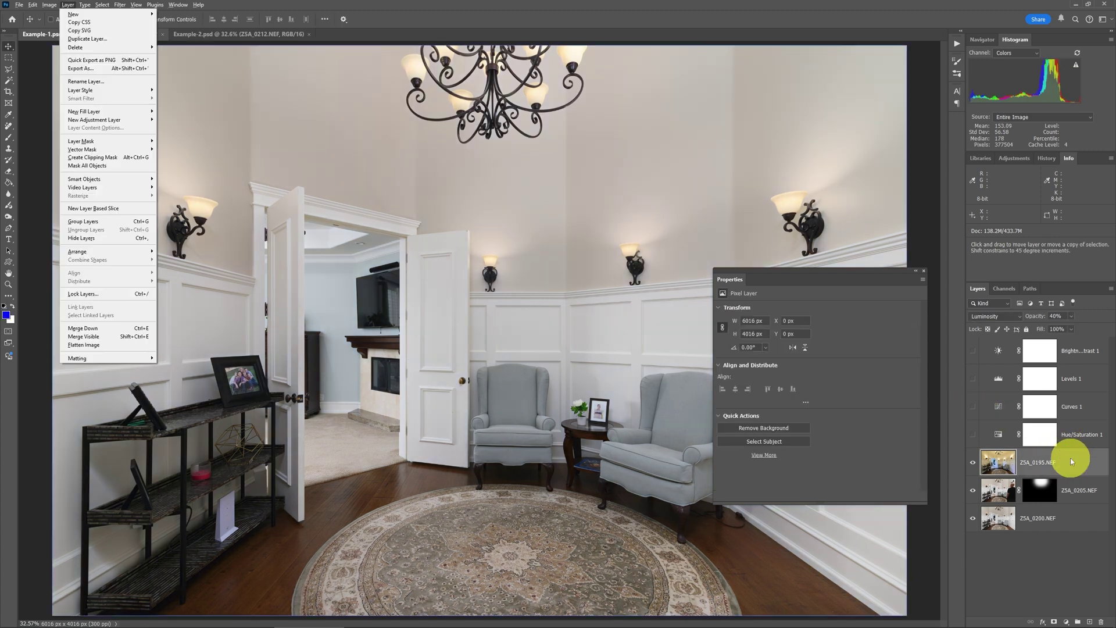
key(j)
key(u)
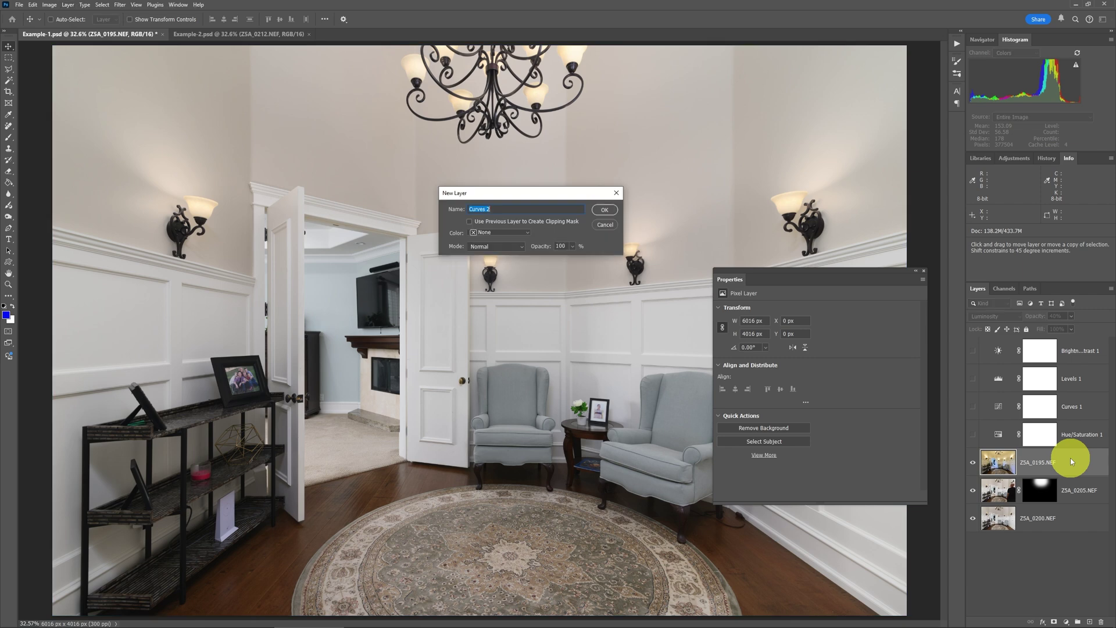
key(Return)
Step: Load the saved Curves-Color preset into the Curves 2 adjustment
click(923, 279)
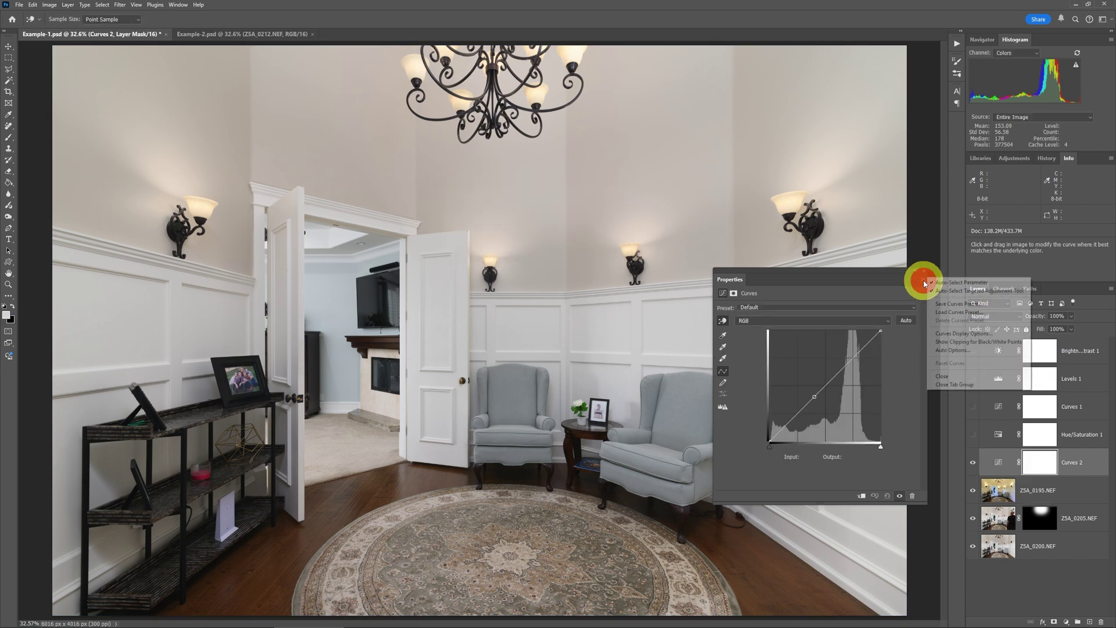
click(957, 312)
click(174, 60)
click(598, 429)
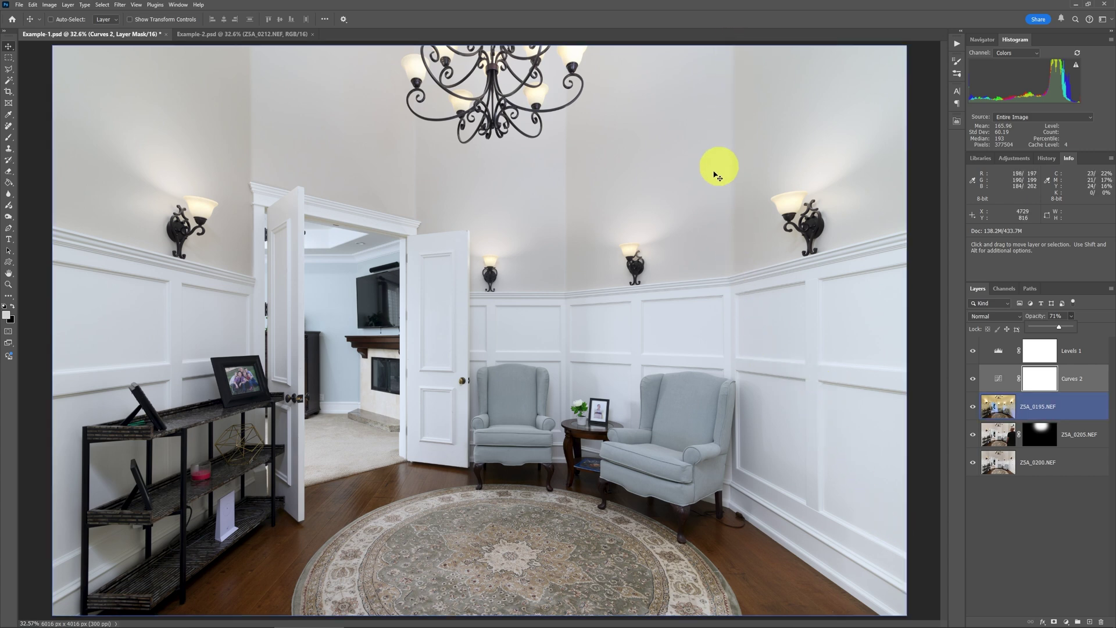
Step: View the bedroom photo in Example-2.psd alternately with Example-1.psd, ending on Example-1.psd
click(242, 34)
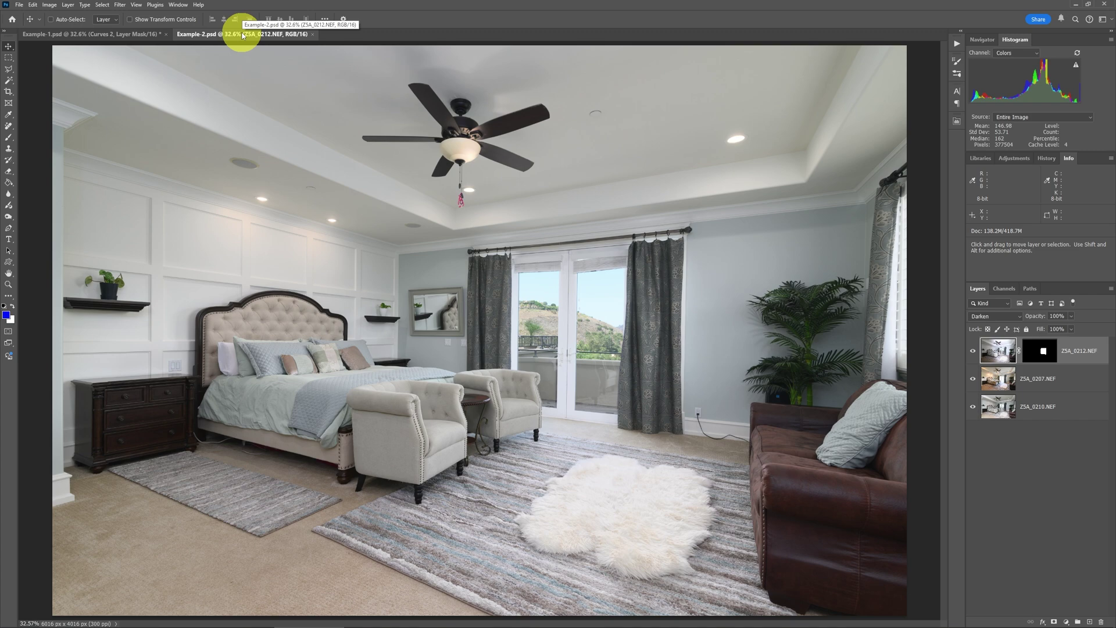
click(110, 34)
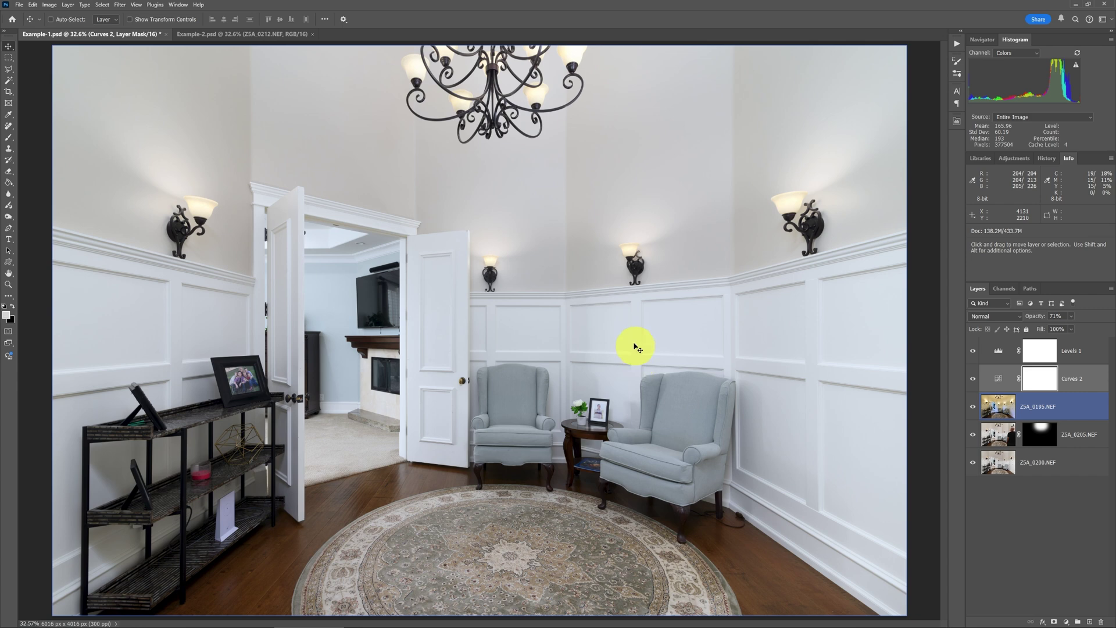
click(246, 35)
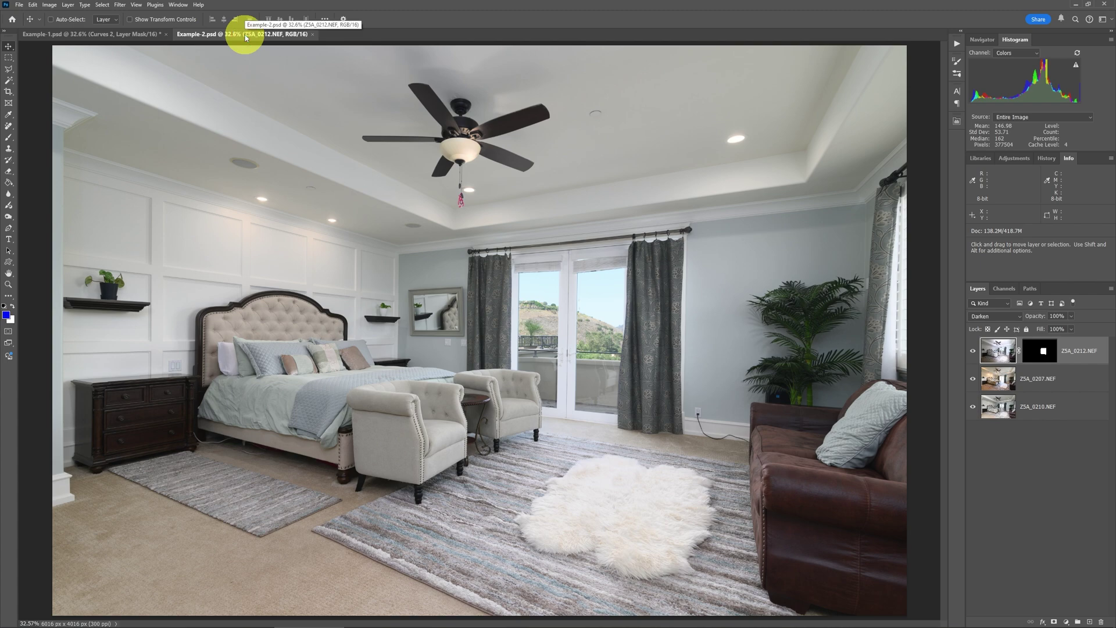
click(124, 34)
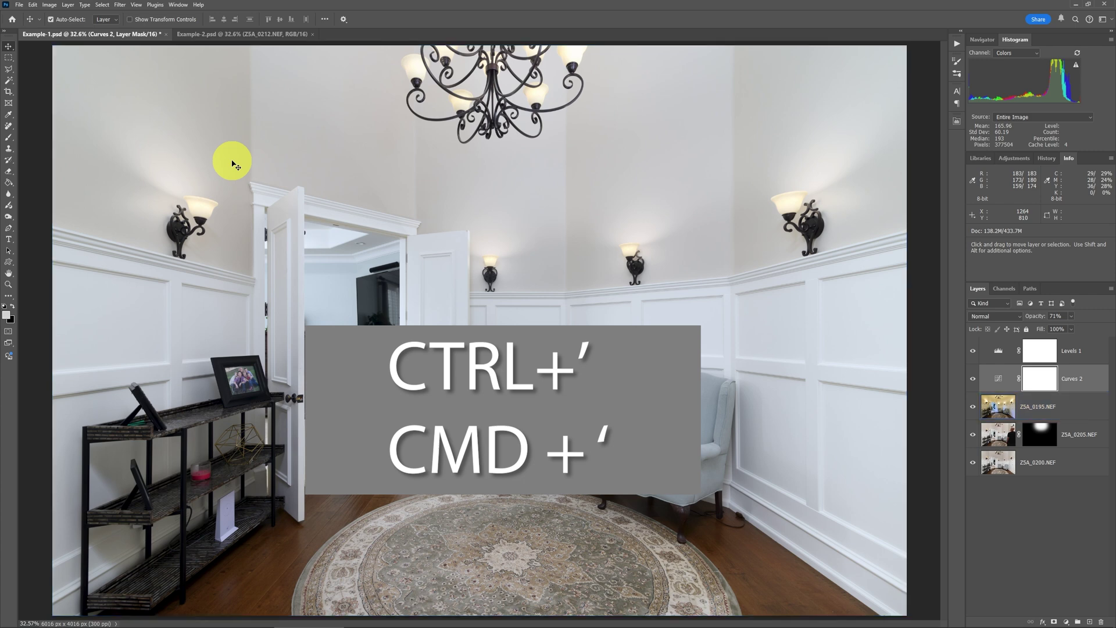
Step: Show the grid over the Example-1.psd photo and review its gridline spacing and subdivisions in the Guides, Grid & Slices preferences
key(ctrl+apostrophe)
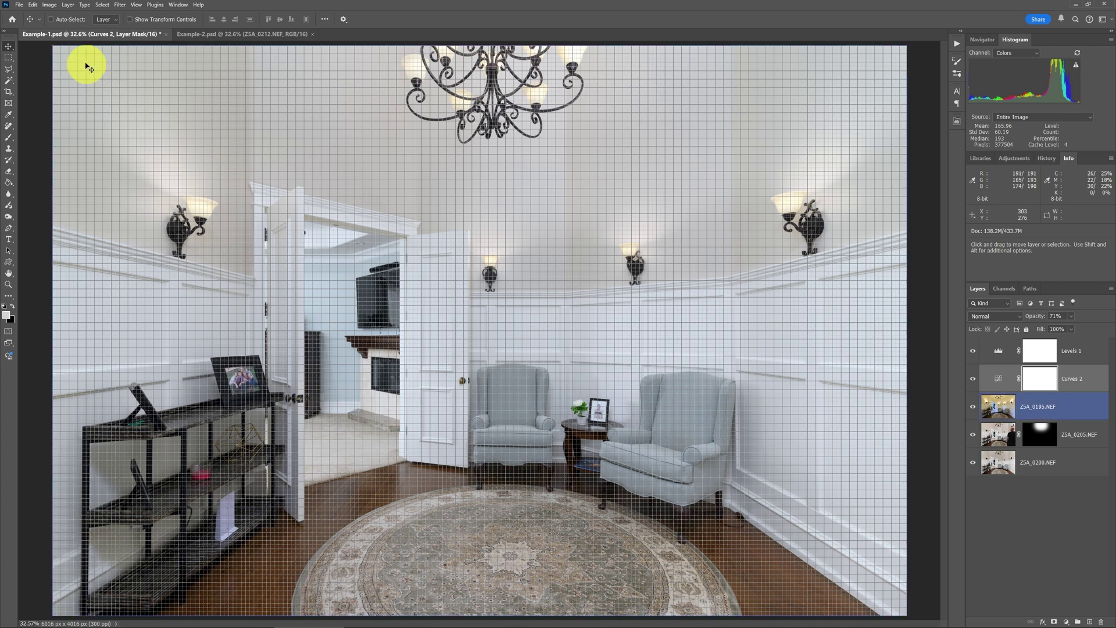
click(32, 4)
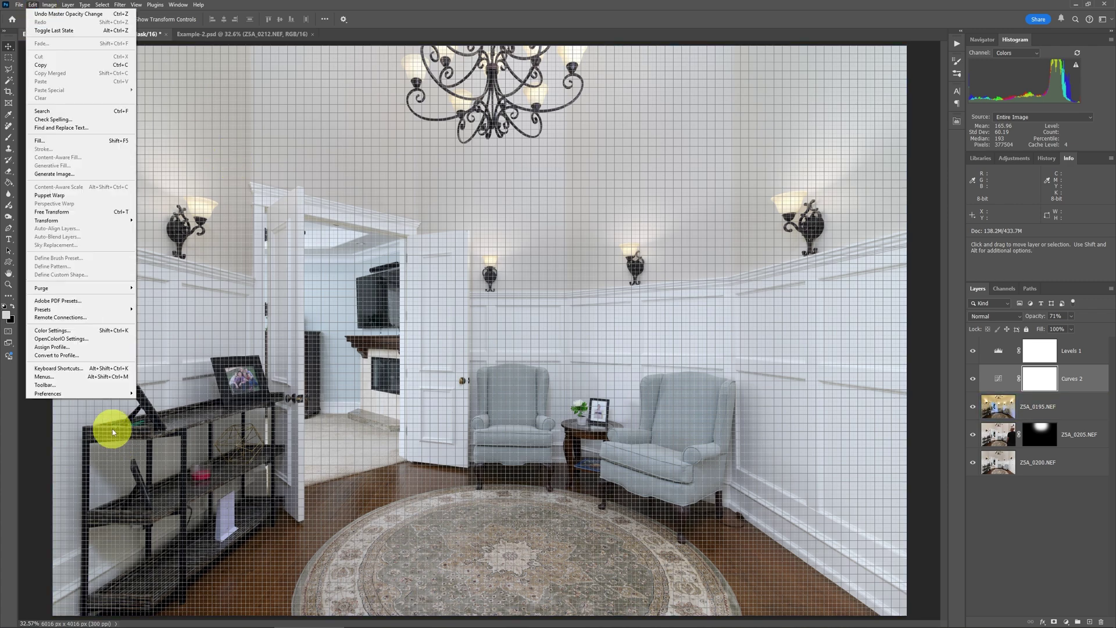
click(103, 394)
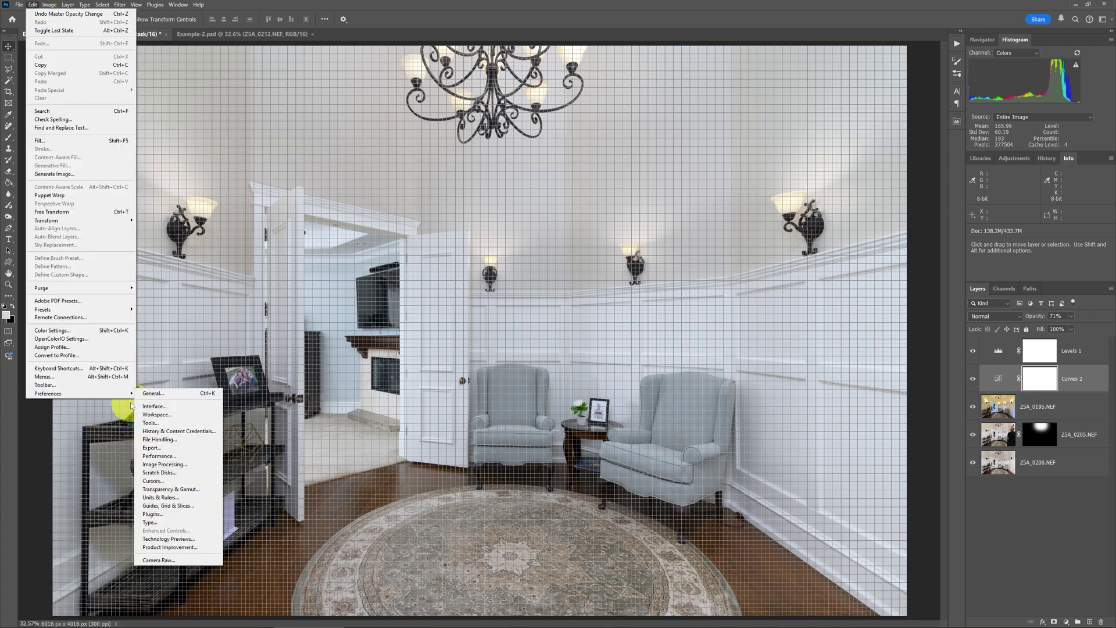
click(193, 510)
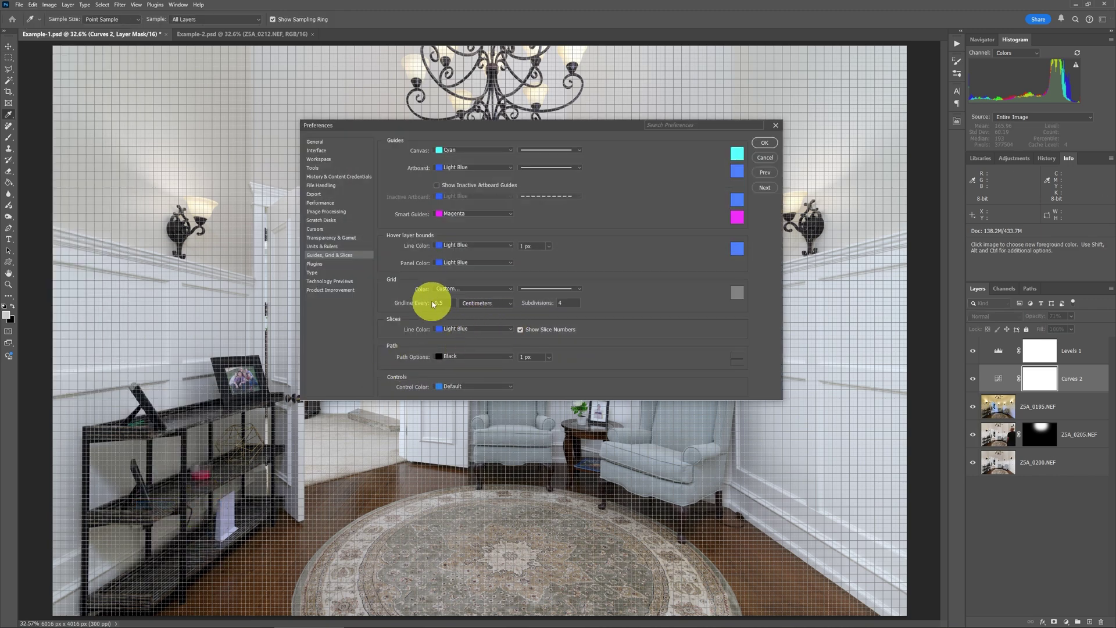
double_click(440, 302)
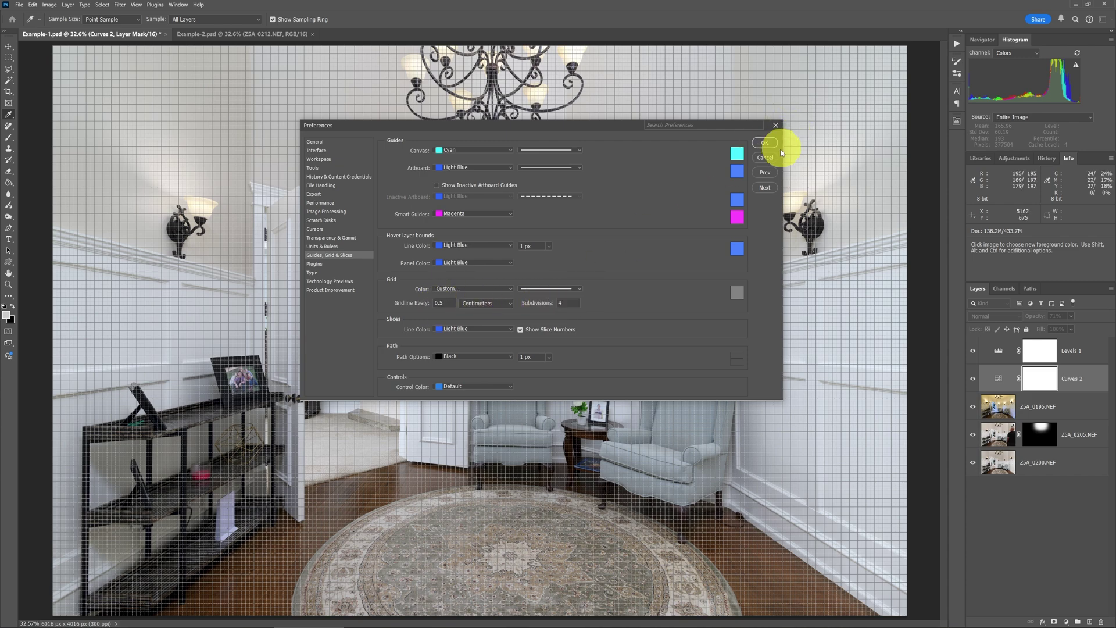
click(765, 157)
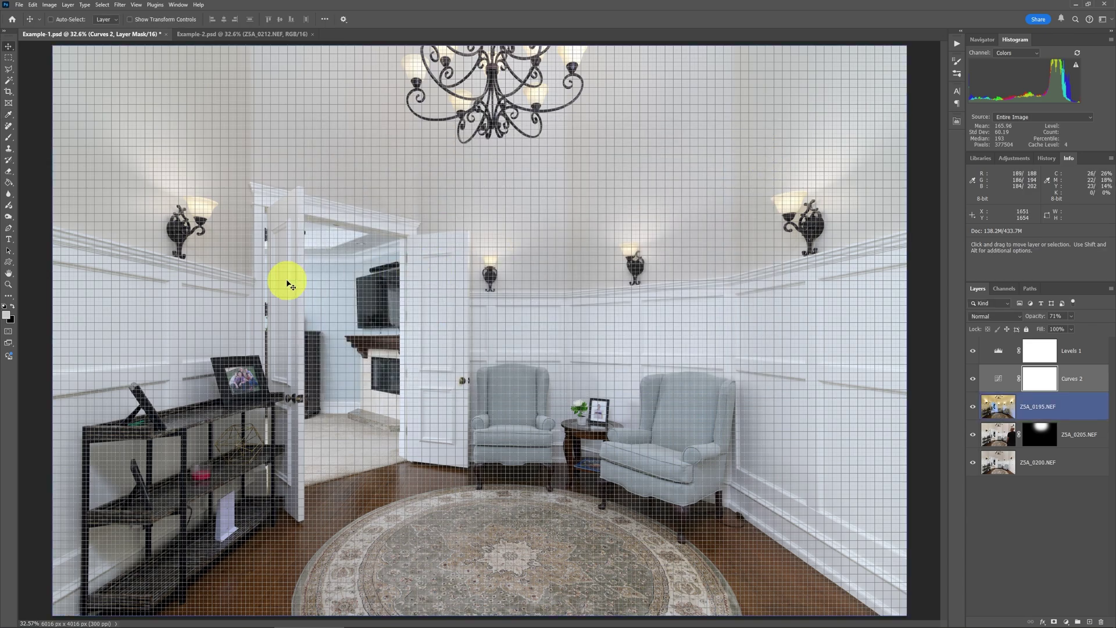
Step: Inspect the door frame, wall corners and wall panels of Example-1.psd against the grid for vertical alignment, and hide the grid
key(ctrl+plus)
key(ctrl+plus)
key(ctrl+plus)
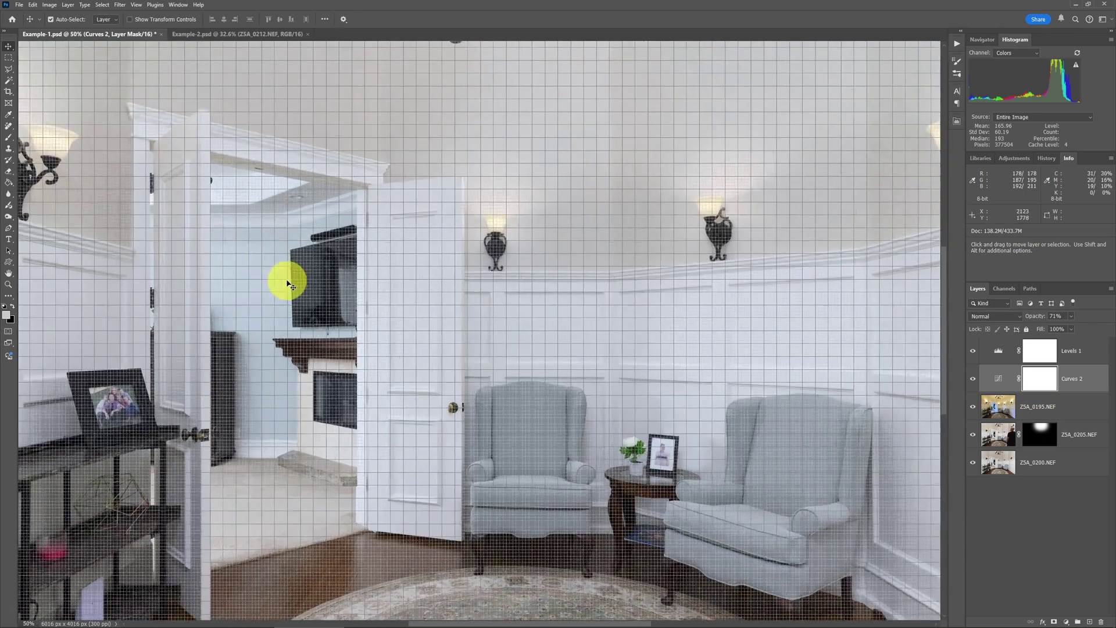
ctrl+click(287, 280)
key(space)
drag(247, 272, 509, 309)
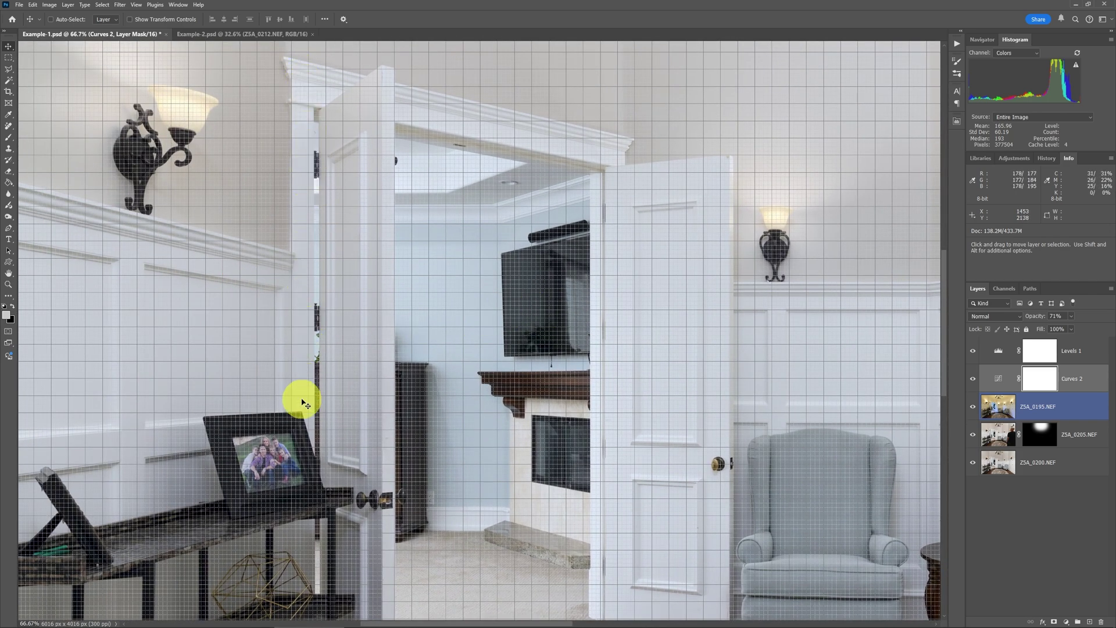
key(space)
drag(847, 313, 392, 281)
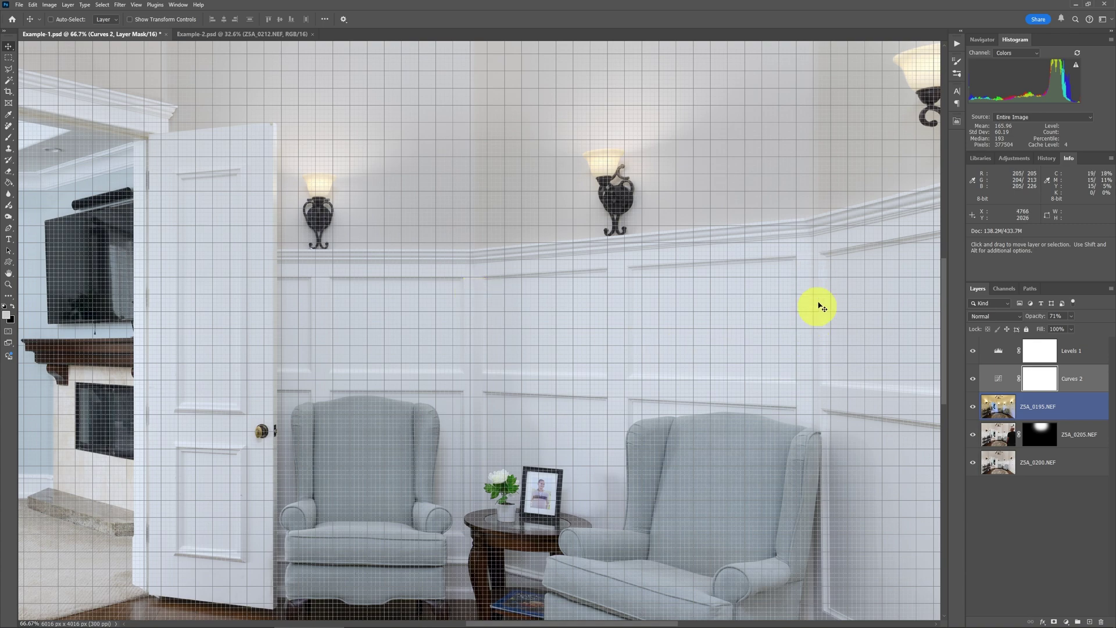
key(space)
drag(829, 154, 720, 393)
drag(787, 261, 578, 357)
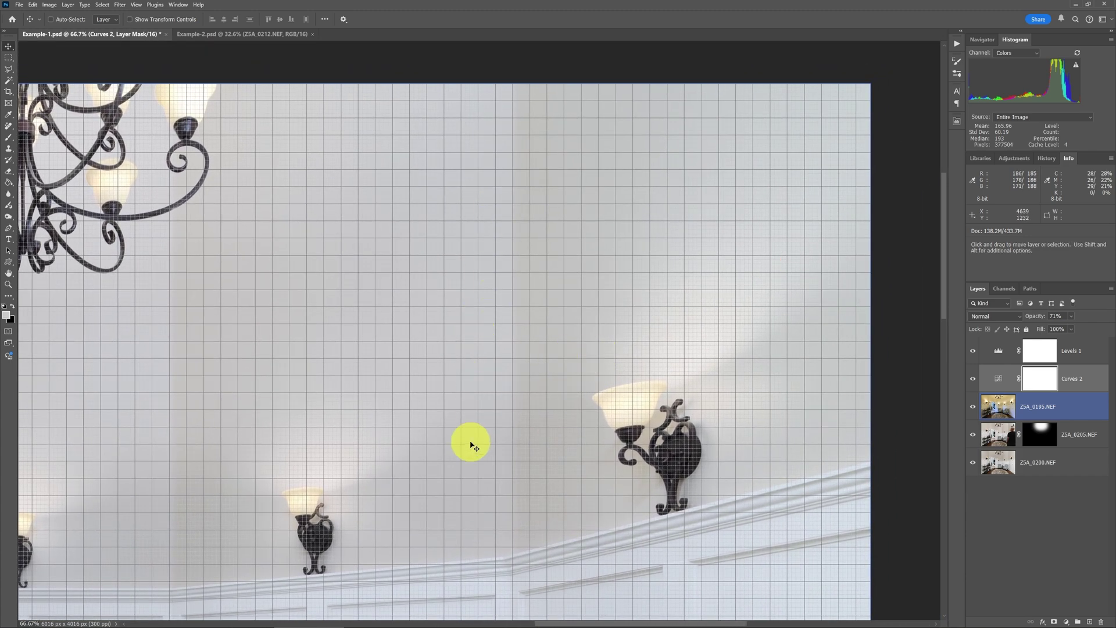
key(ctrl+0)
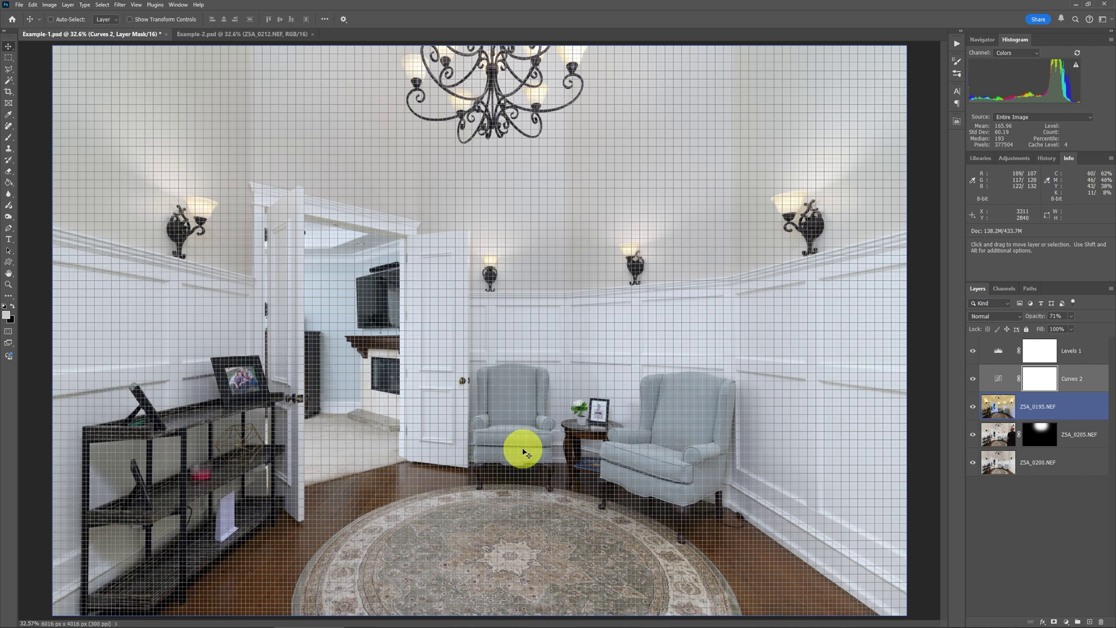
key(ctrl+apostrophe)
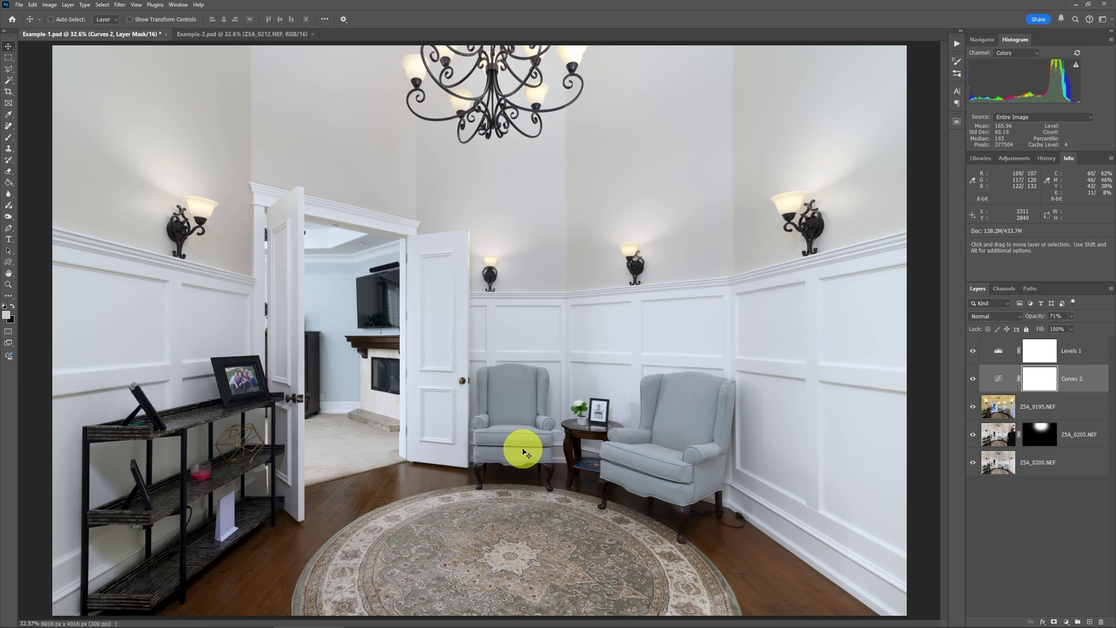
Step: Straighten the photo by about 0.5° with the Crop tool along the vertical wall corner beside the rightmost sconce, and apply the crop
click(989, 350)
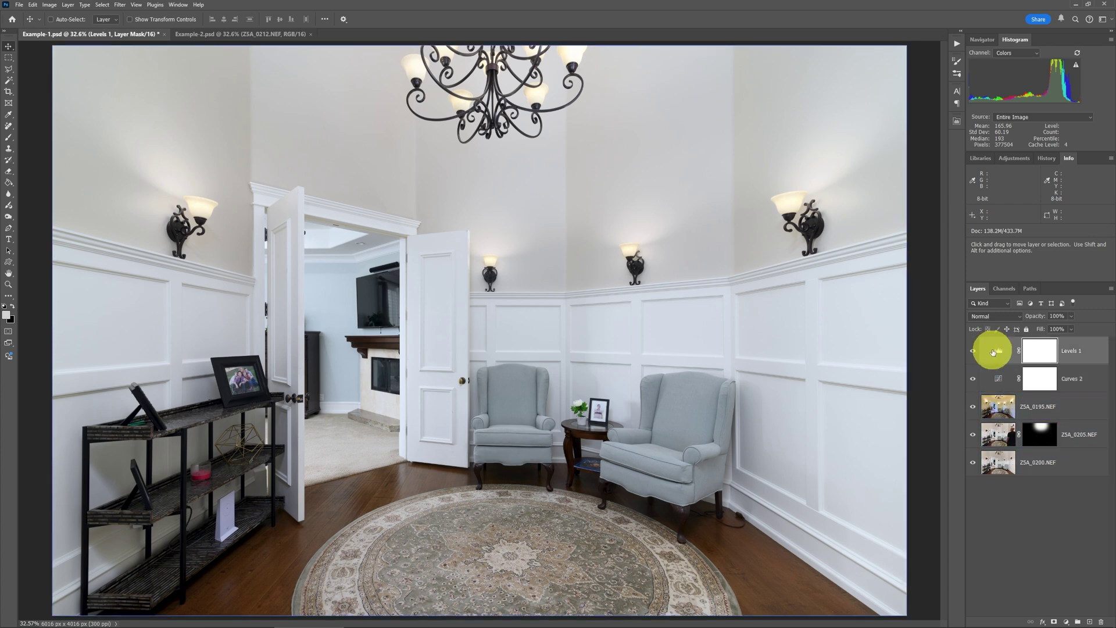
click(8, 93)
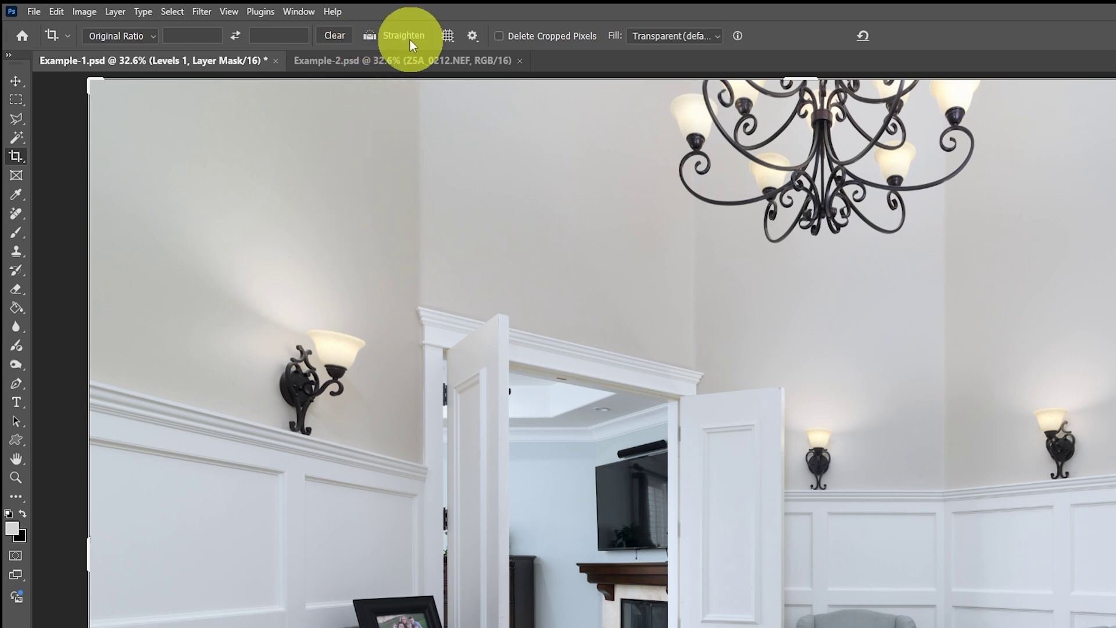
click(370, 36)
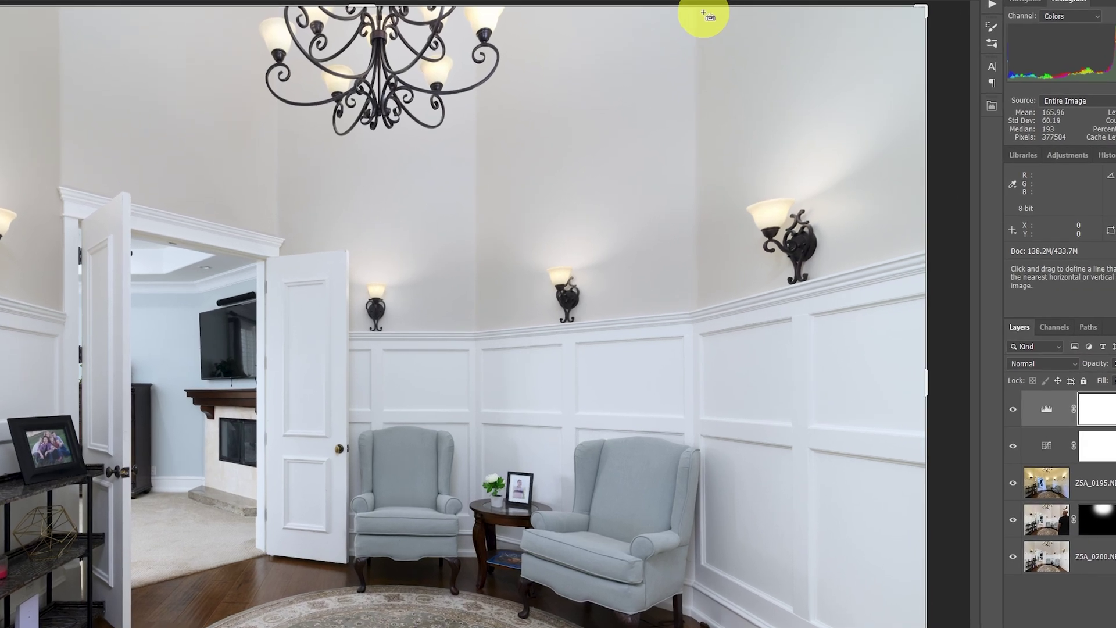
drag(704, 12, 705, 43)
drag(707, 202, 700, 355)
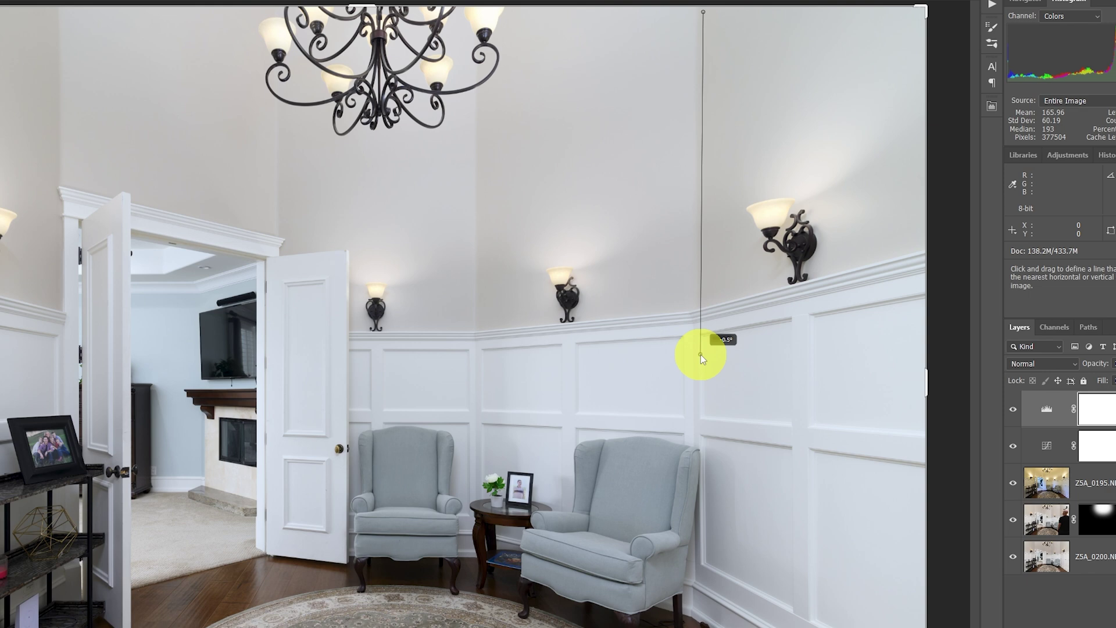
drag(700, 355, 700, 364)
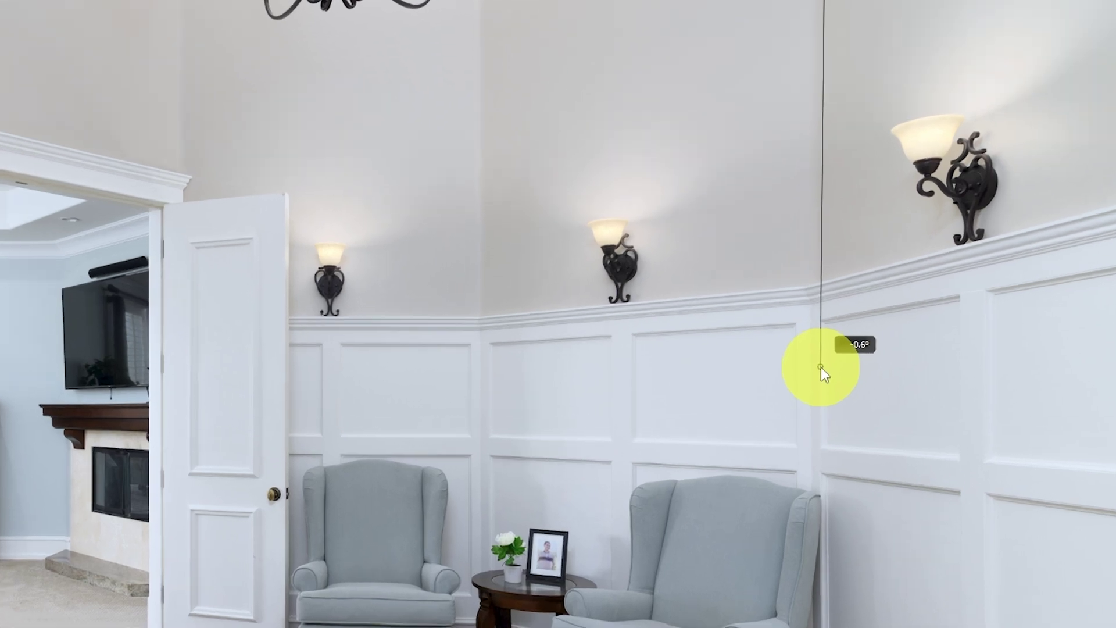
drag(821, 368, 822, 368)
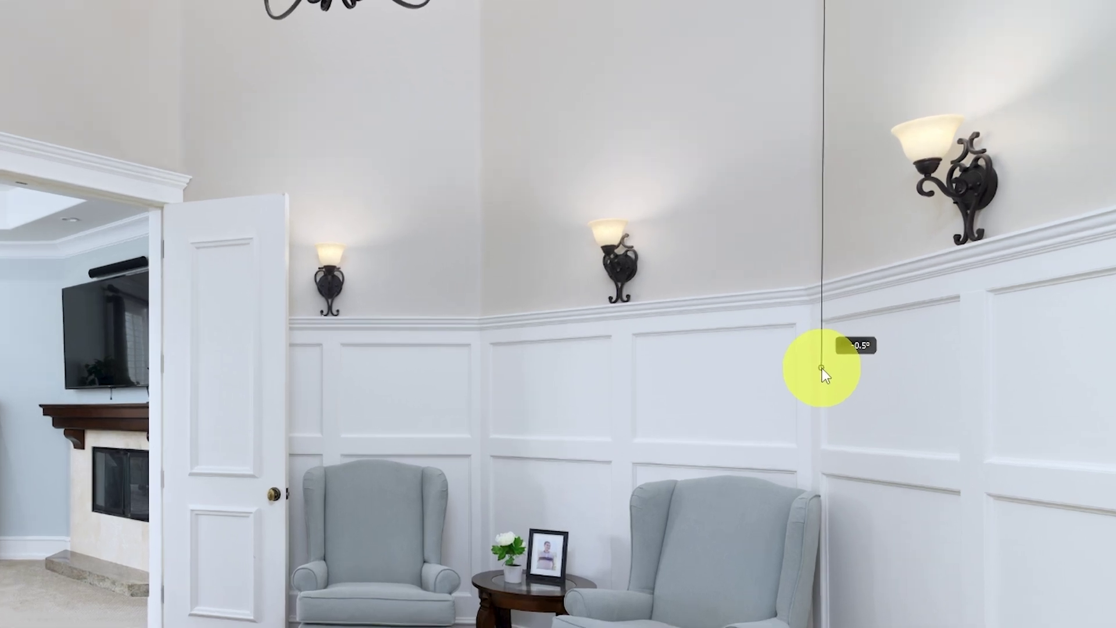
drag(822, 368, 821, 366)
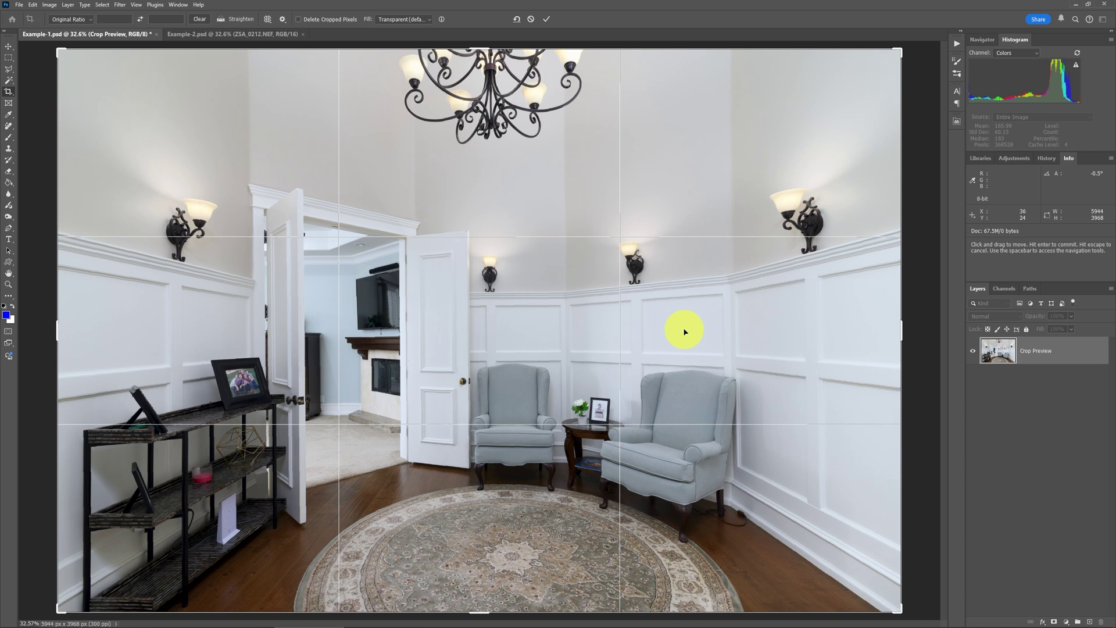
click(547, 20)
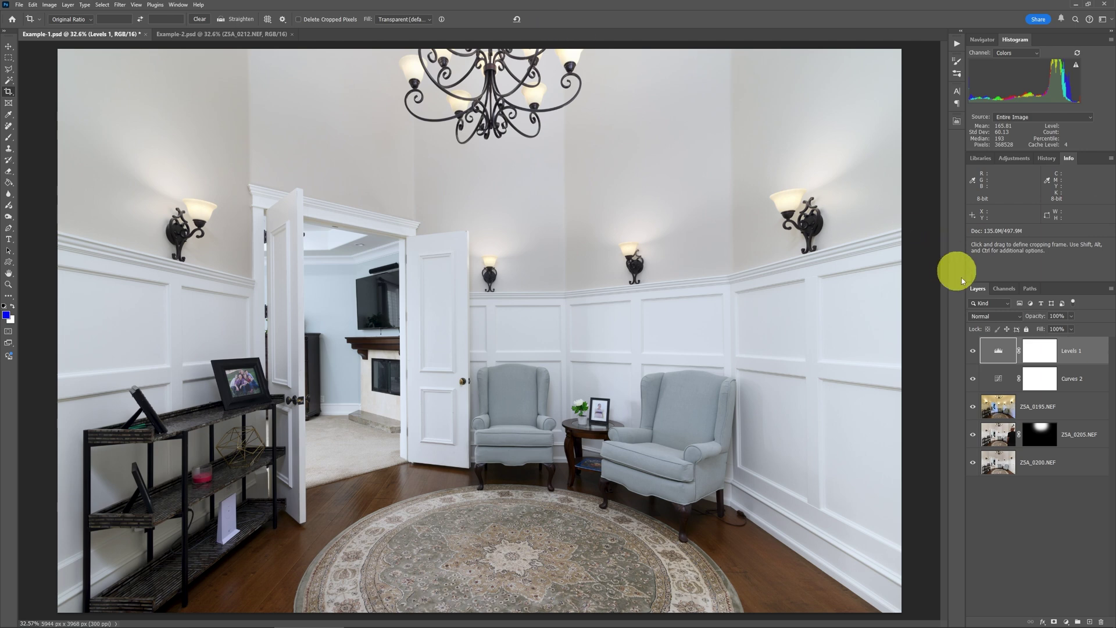
Step: Compare the photo before and after the crop using the history states, ending on the cropped state
click(1047, 159)
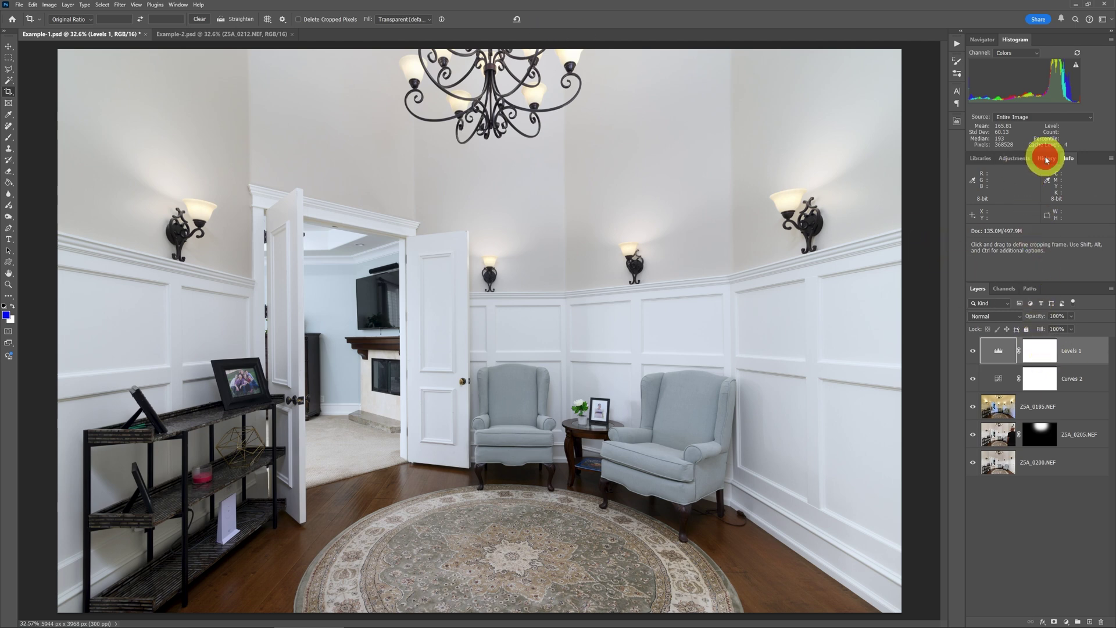
click(1011, 344)
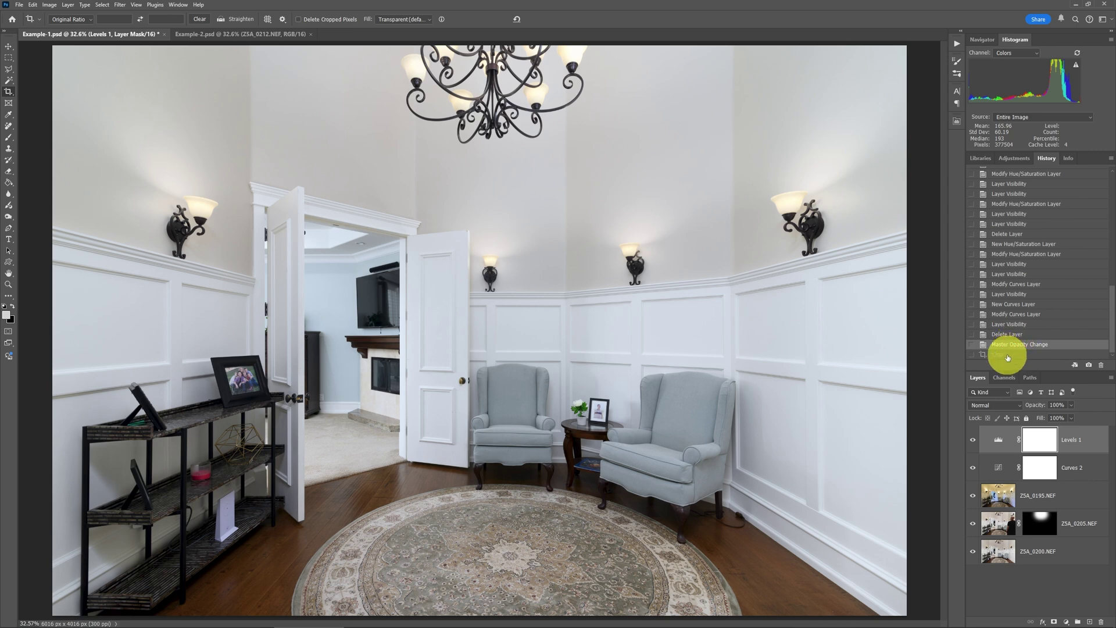
click(1008, 356)
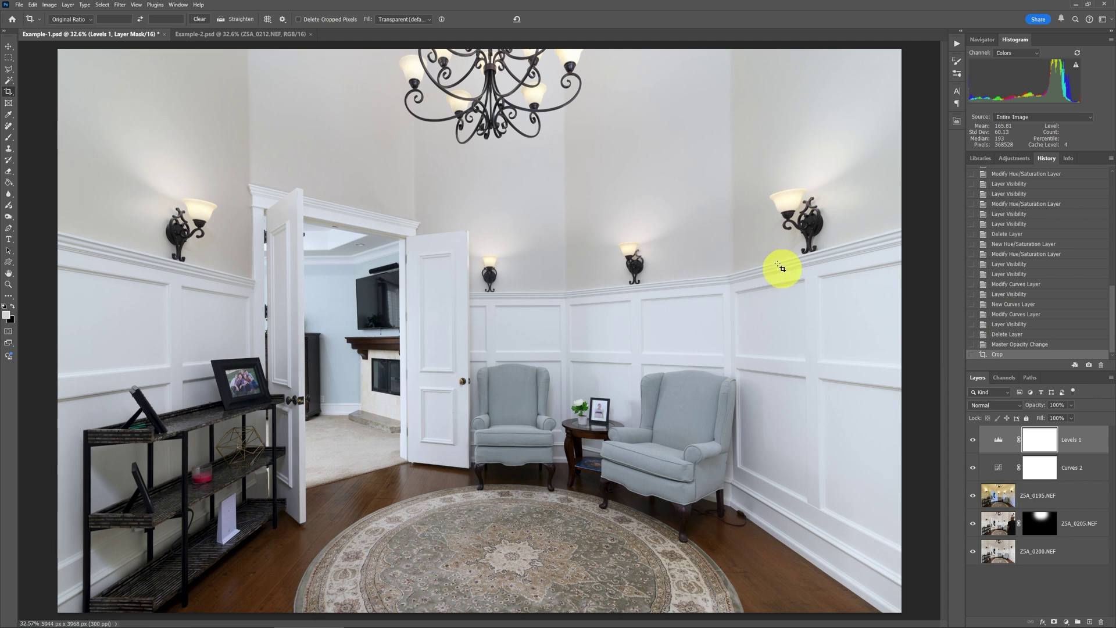
Step: Check the vertical lines of the Example-2.psd bedroom photo against the grid, from the curtains to the shelf wall, and hide the grid
click(238, 34)
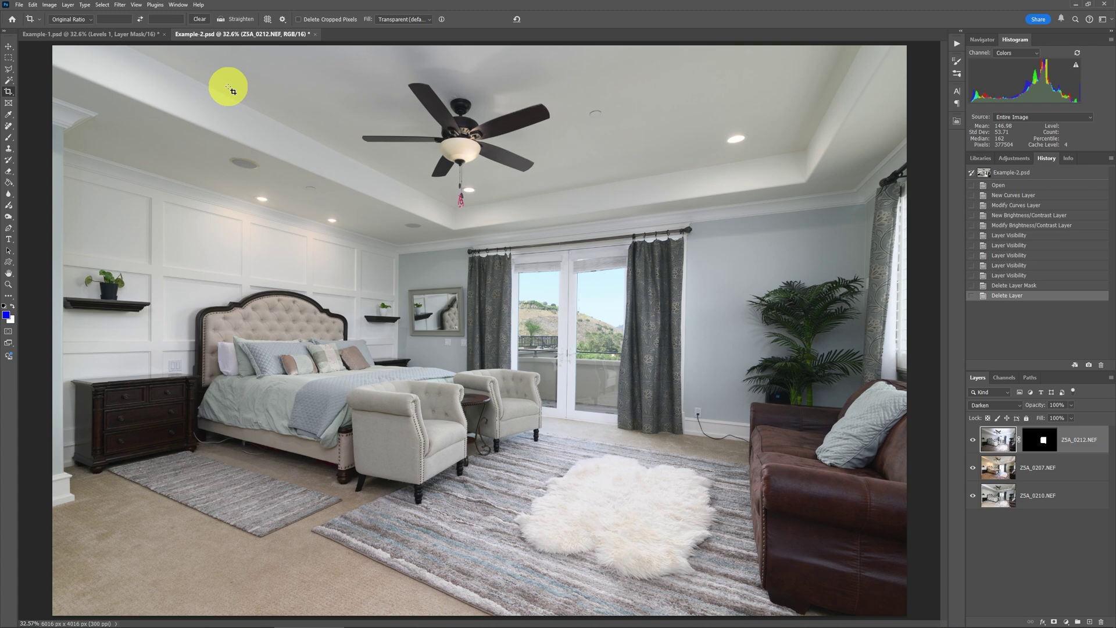
key(ctrl)
drag(230, 91, 230, 89)
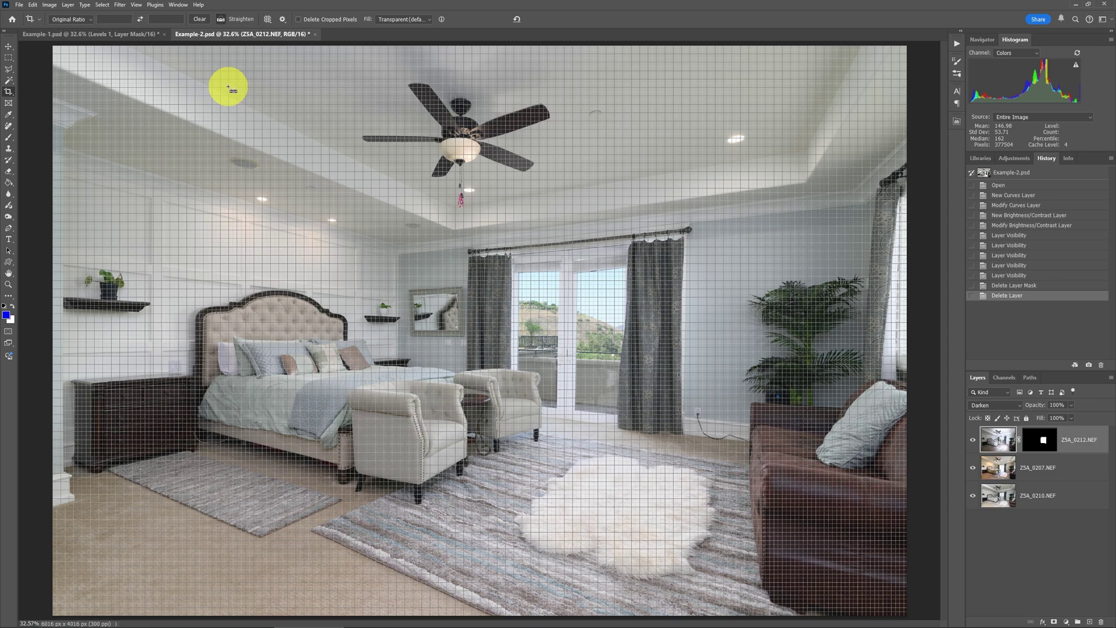
key(ctrl+plus)
key(ctrl+plus)
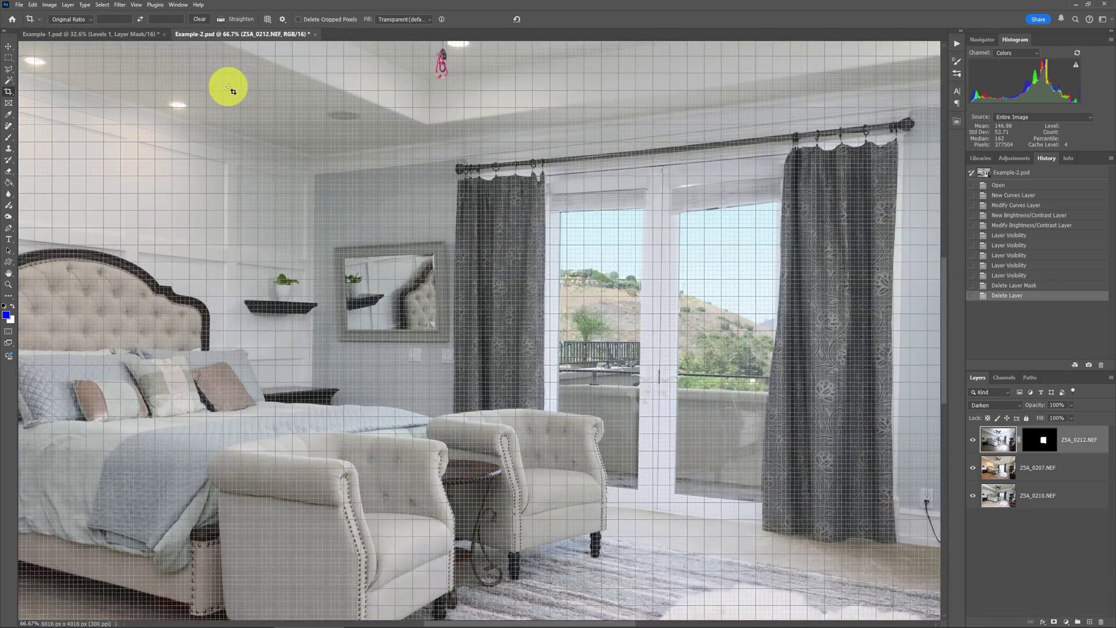
key(ctrl+plus)
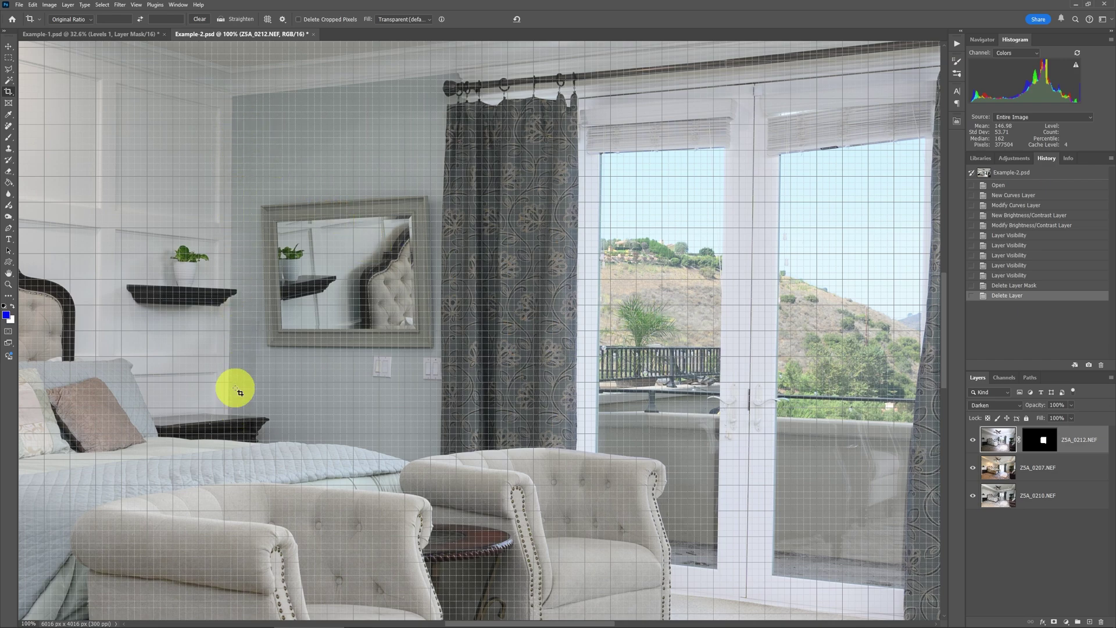
drag(230, 340, 474, 342)
drag(386, 326, 593, 367)
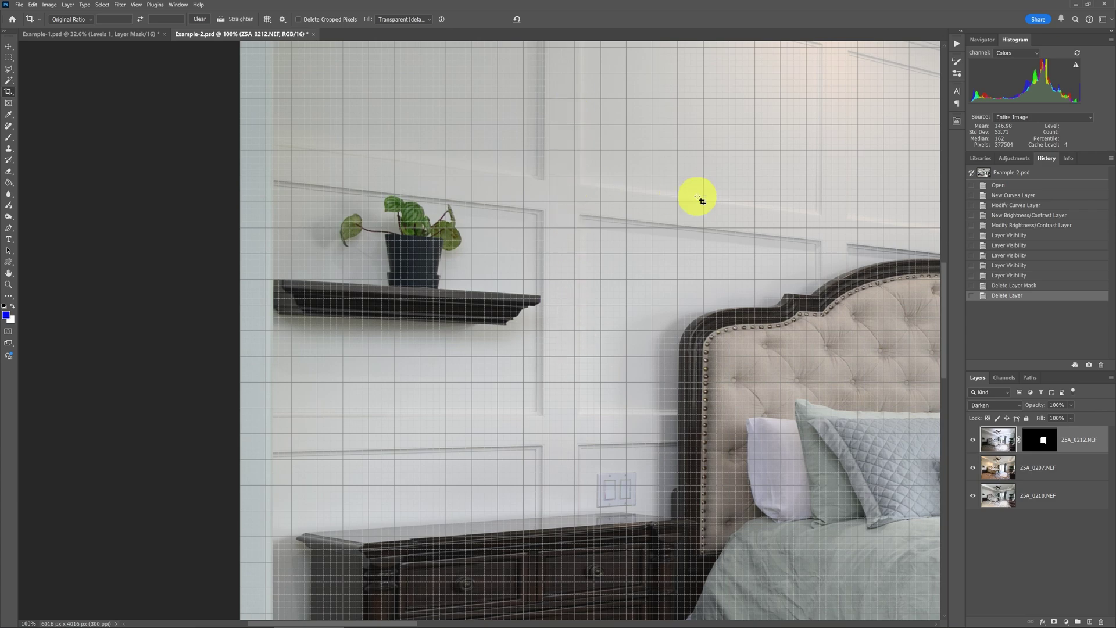
key(ctrl+0)
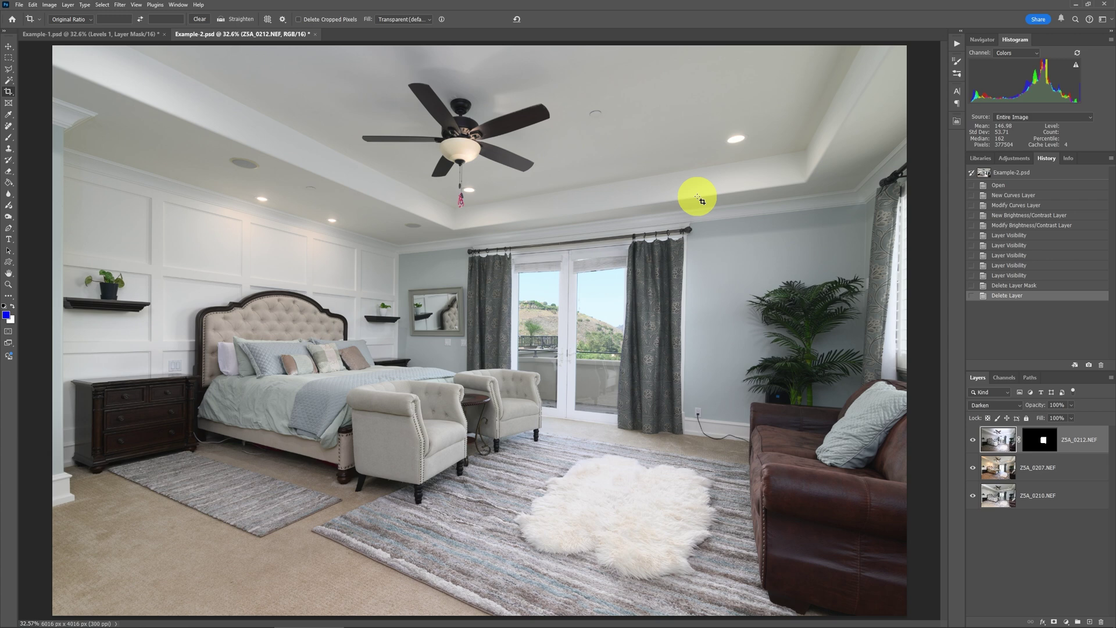
Step: Stamp all visible layers of Example-2.psd into a new layer and correct its verticals with the Camera Raw filter's Vertical Upright option
key(ctrl)
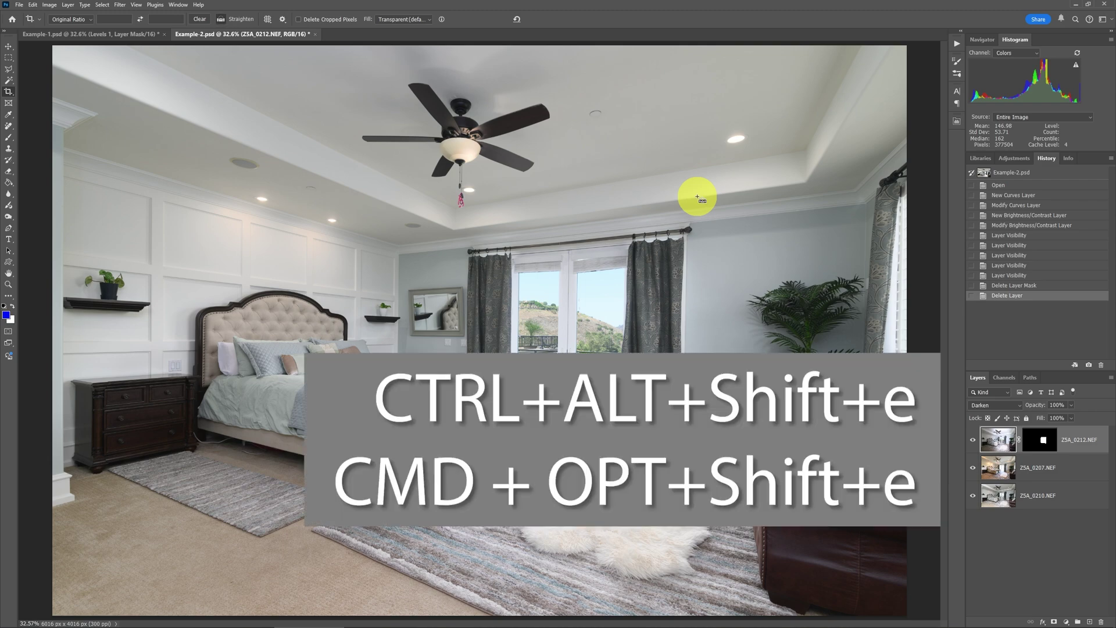
key(ctrl+alt+shift+e)
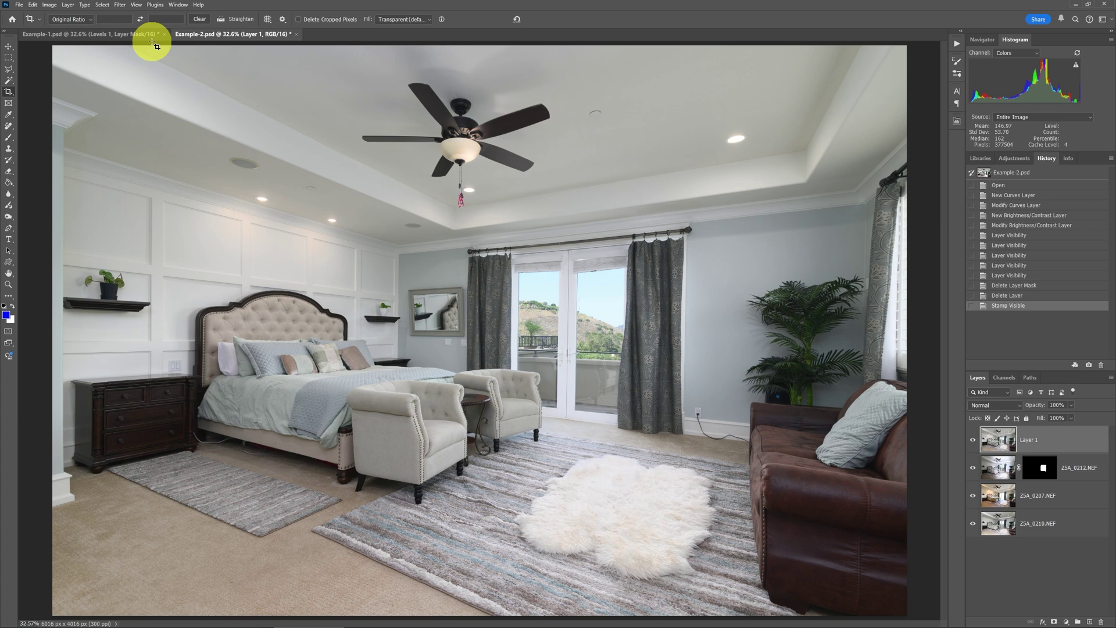
click(119, 5)
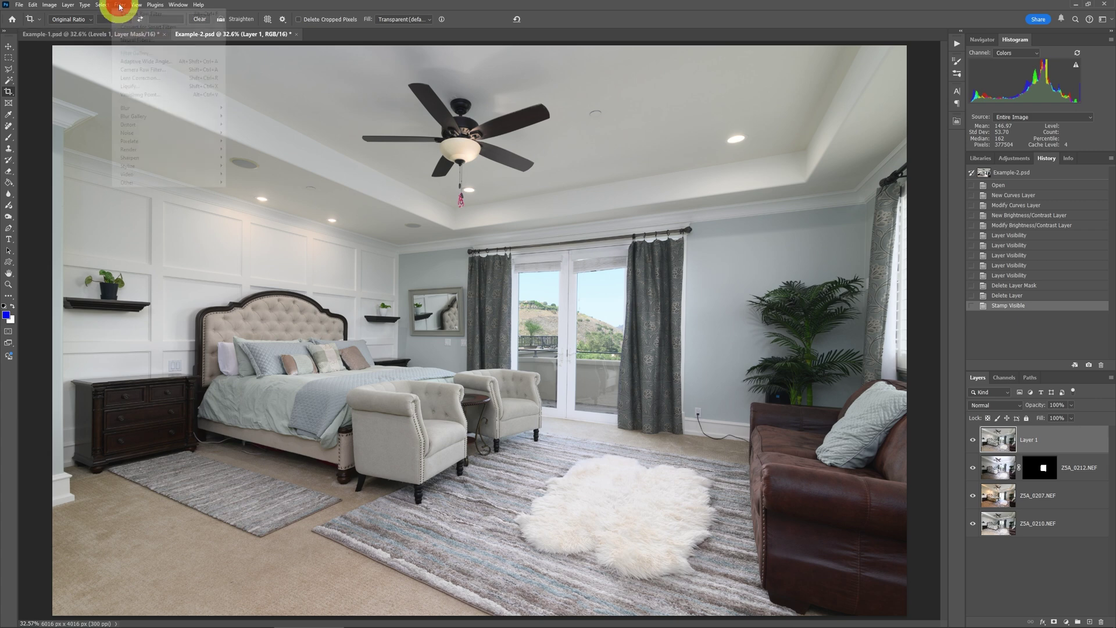
click(163, 69)
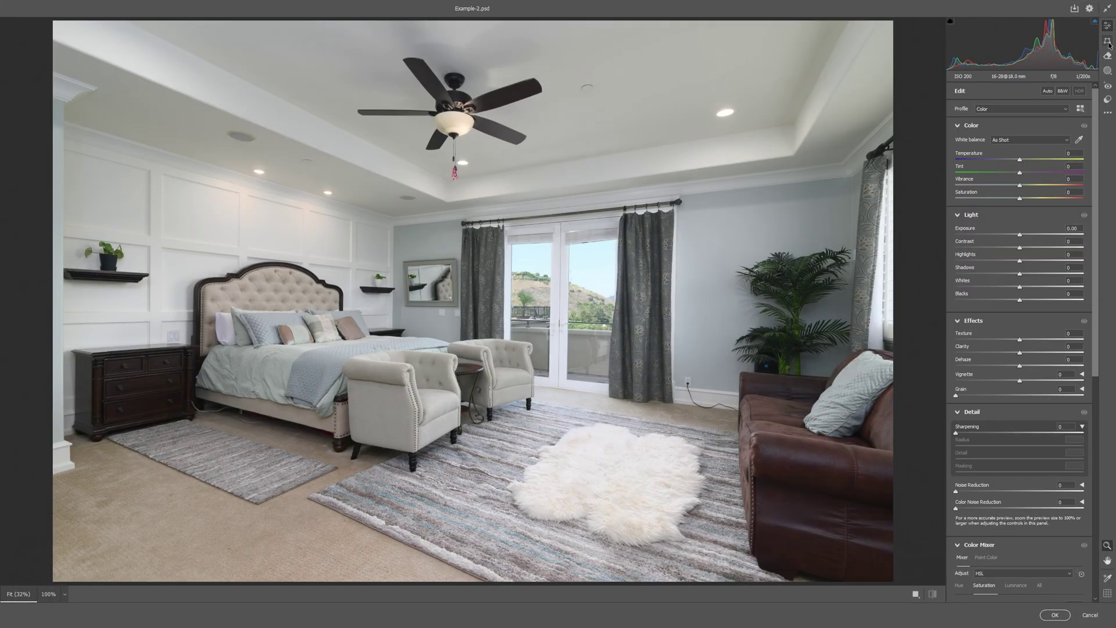
click(1108, 42)
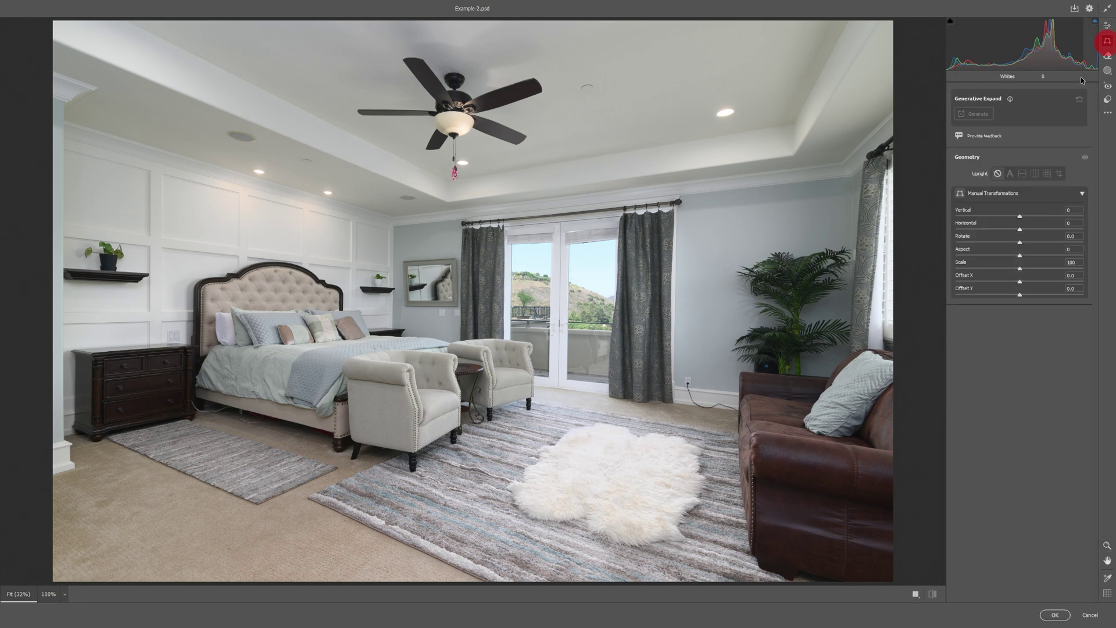
click(1039, 175)
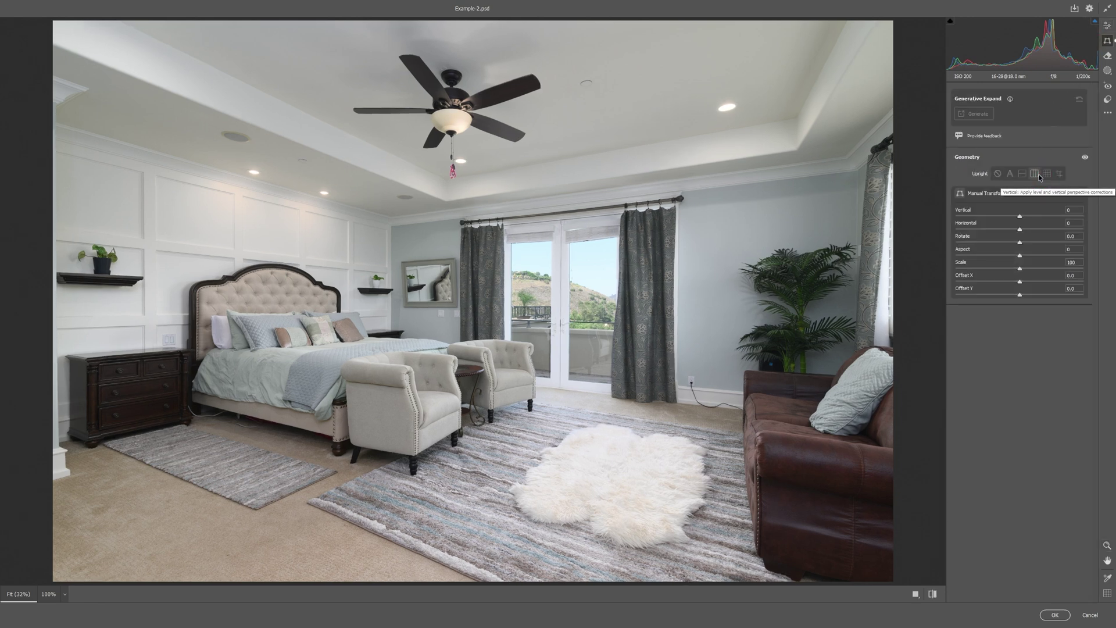
click(1056, 615)
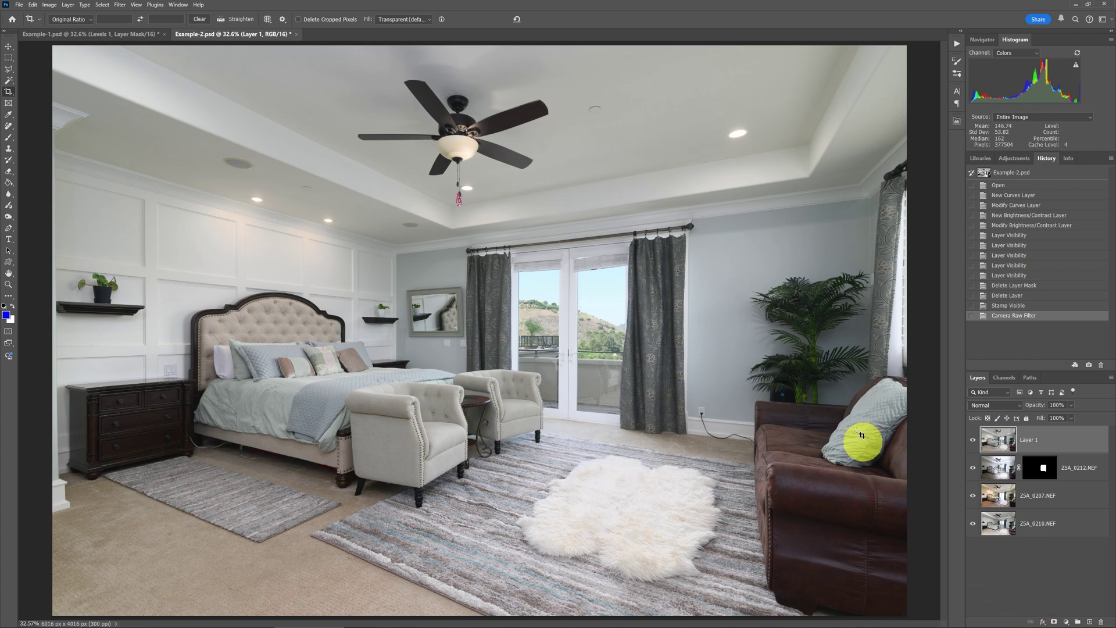
Step: Copy the entire corrected bedroom image into a new document, and compare it with the uncorrected Example-2.psd
key(ctrl+a)
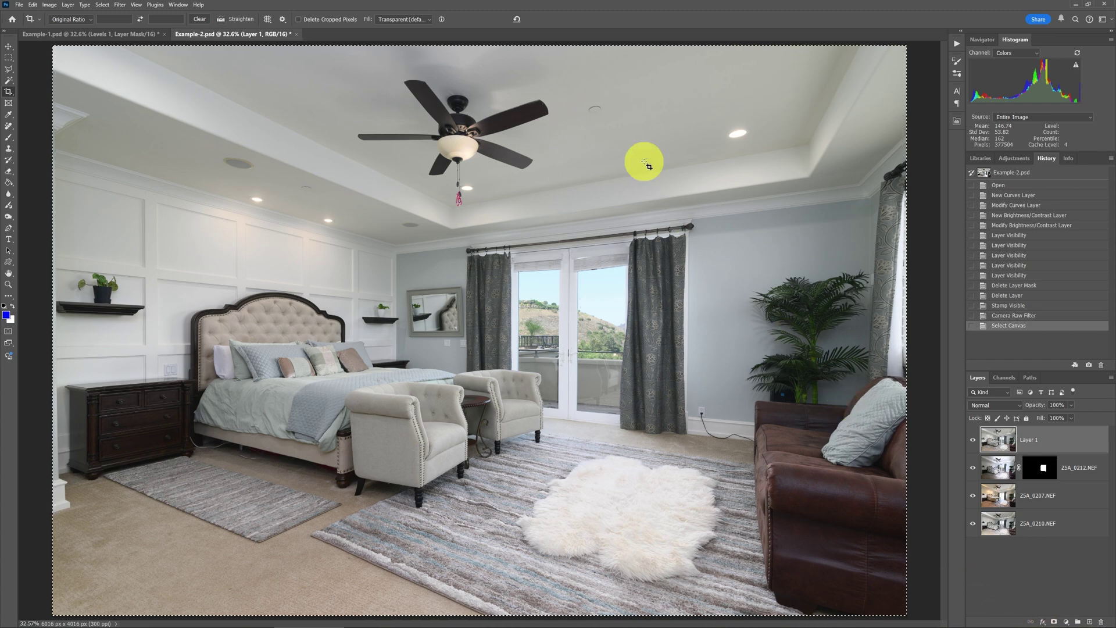
key(ctrl+c)
key(ctrl+n)
key(Return)
key(ctrl+v)
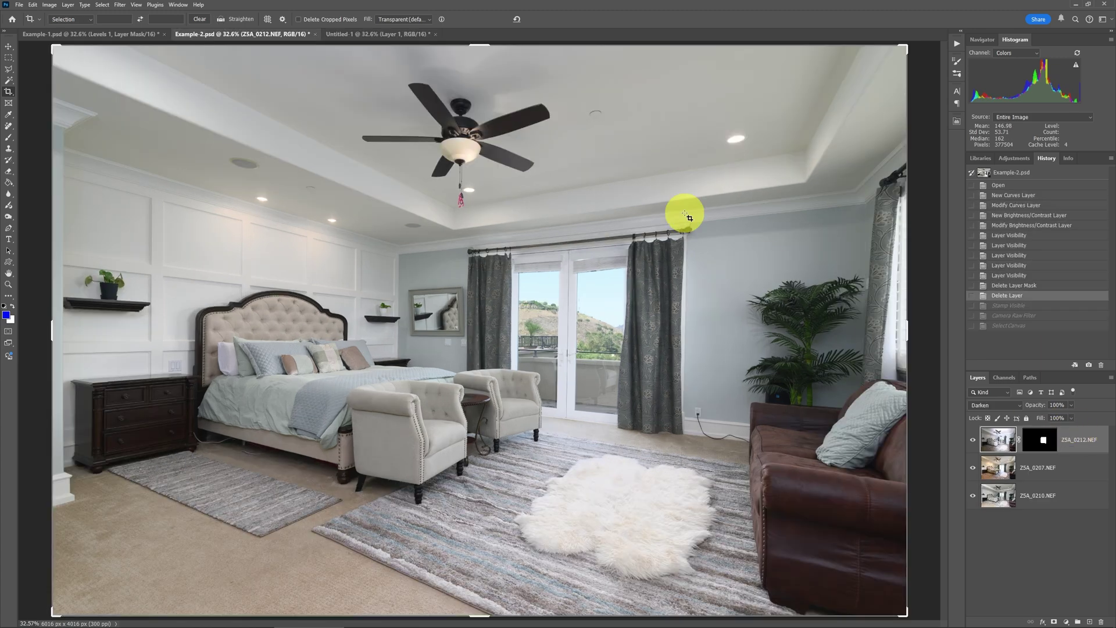
click(370, 35)
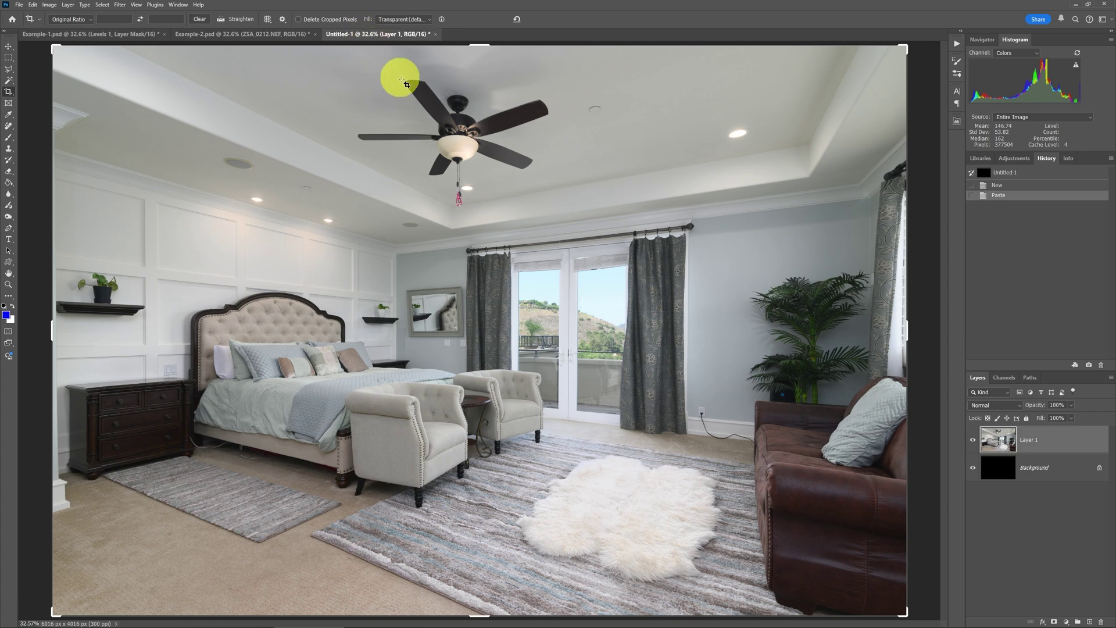
click(229, 35)
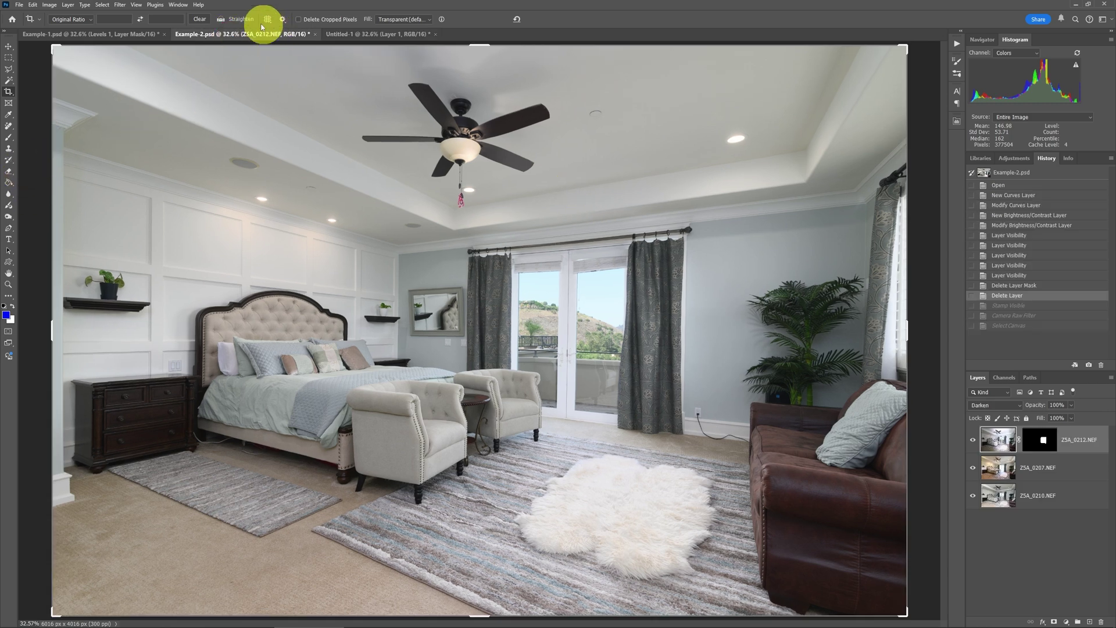
Step: Straighten Example-2.psd by about 0.9° with the Crop tool's Straighten option along the vertical gap between the French doors
click(222, 20)
drag(655, 231, 695, 250)
key(ctrl+plus)
key(ctrl+plus)
key(ctrl+plus)
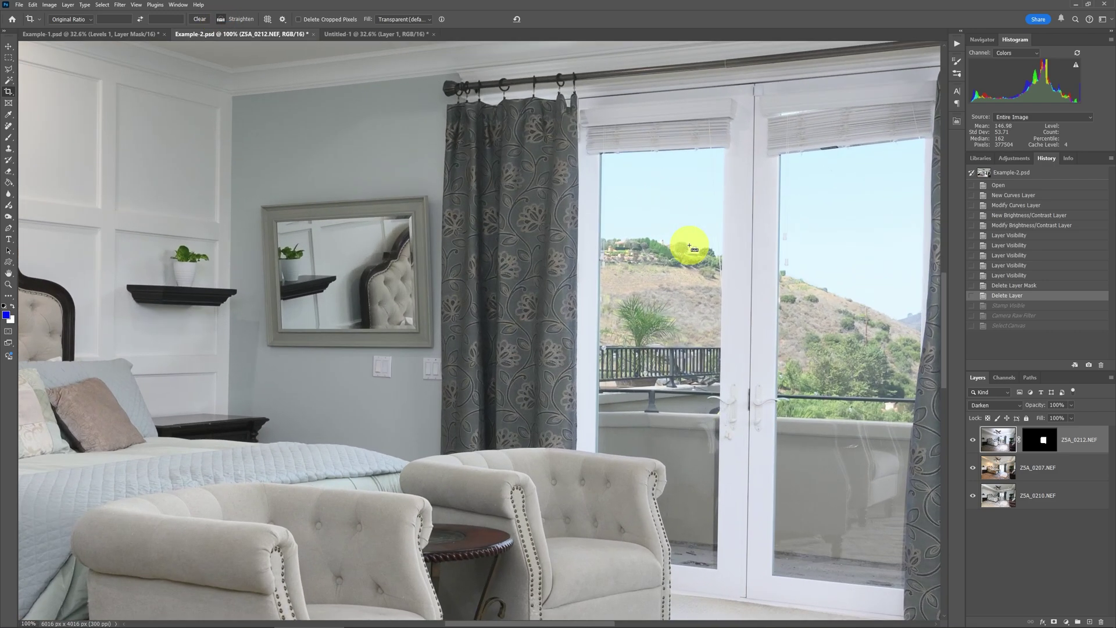
drag(744, 287, 663, 280)
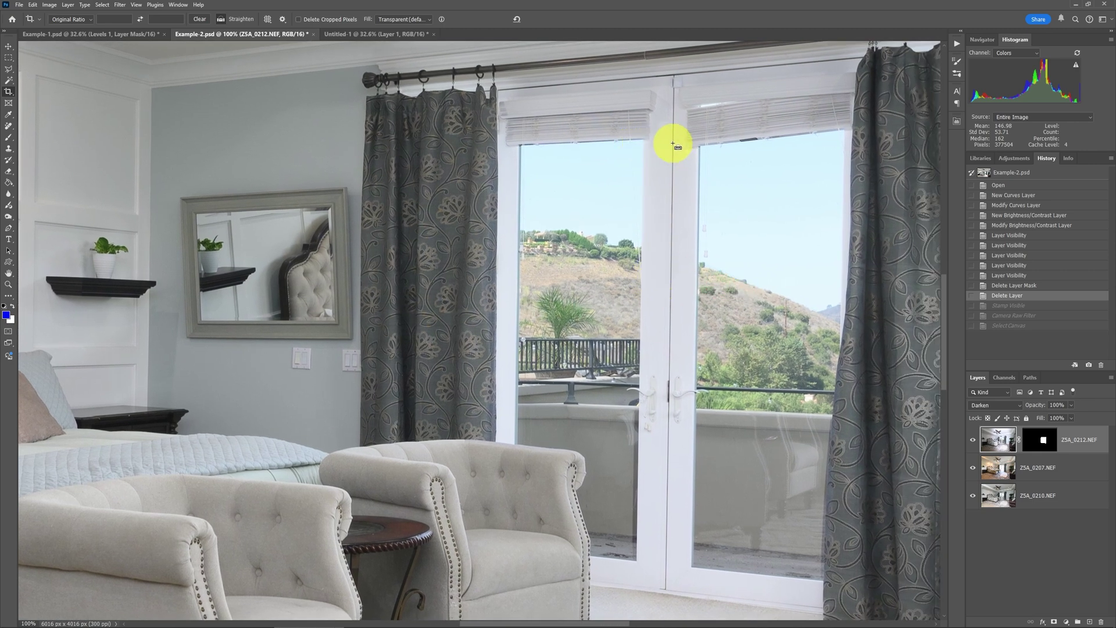
drag(673, 143, 667, 552)
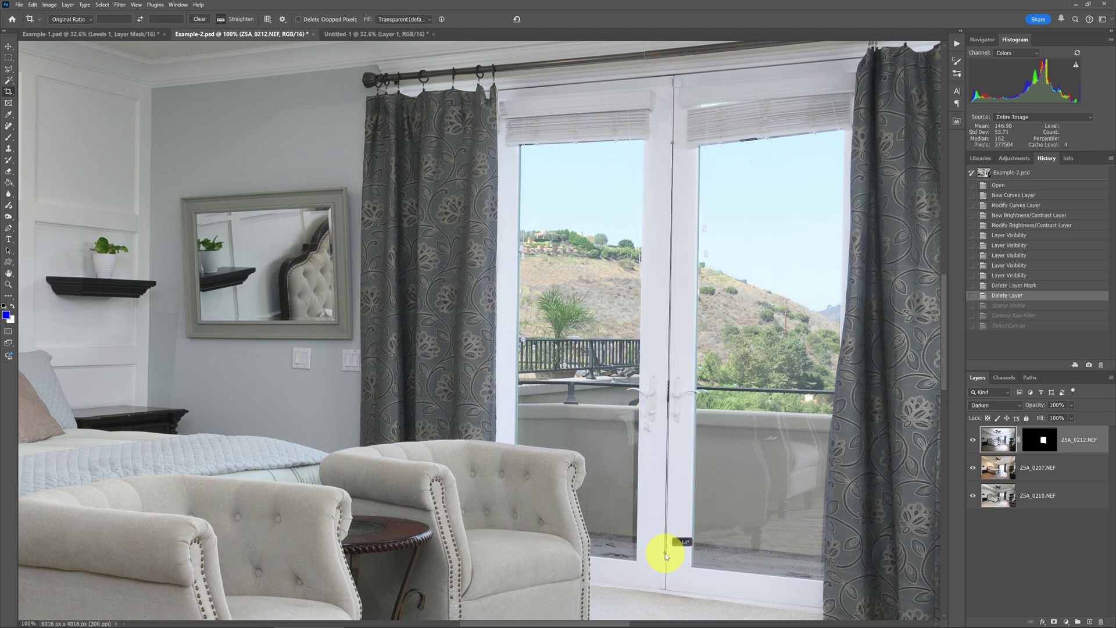
drag(666, 553, 663, 537)
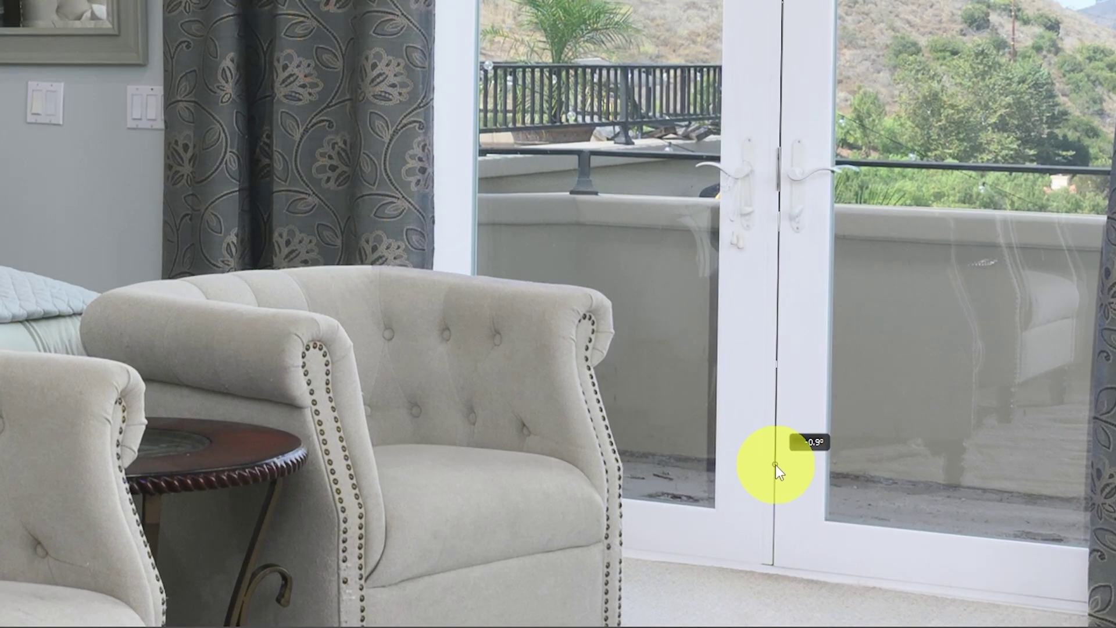
drag(776, 465, 776, 465)
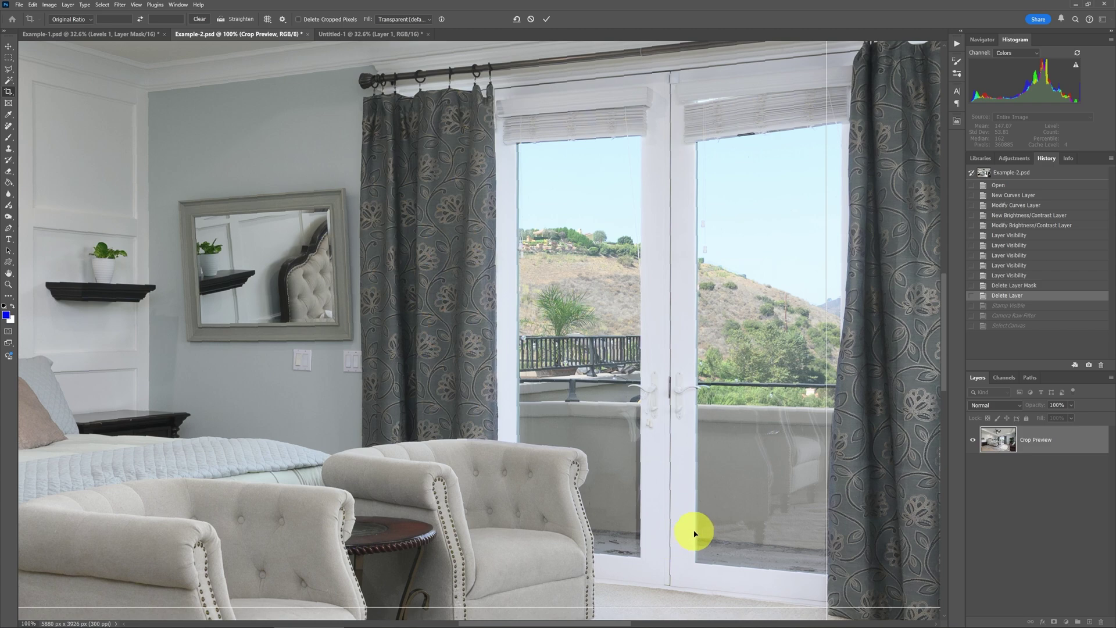
Step: Enlarge the crop frame past the rotated photo's edges to about 6035 × 4028 px, and apply the crop
key(ctrl+0)
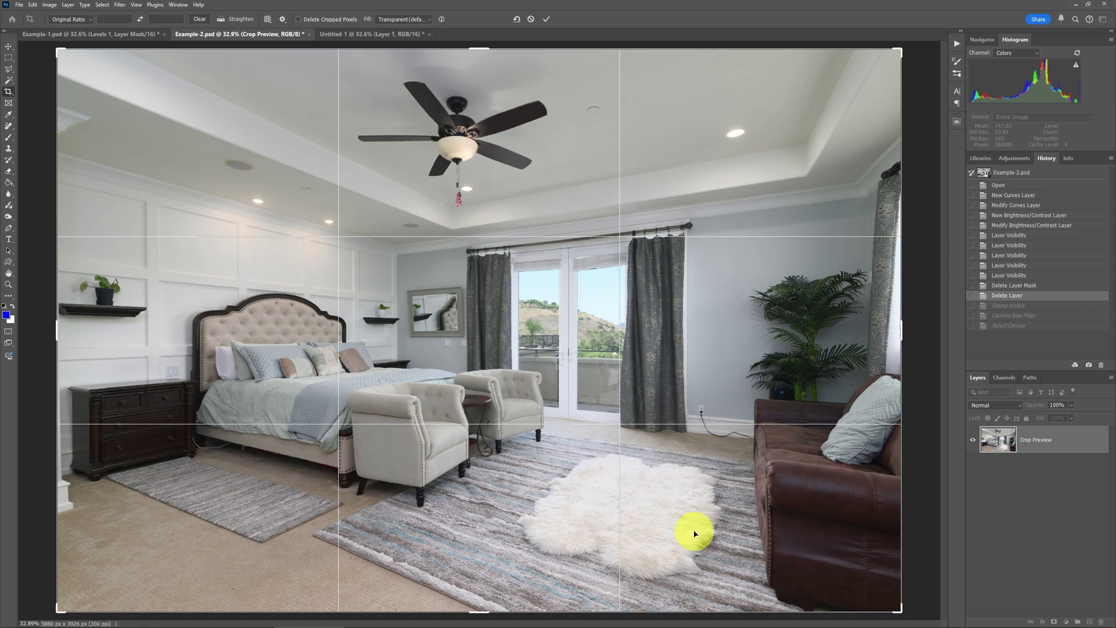
key(ctrl+minus)
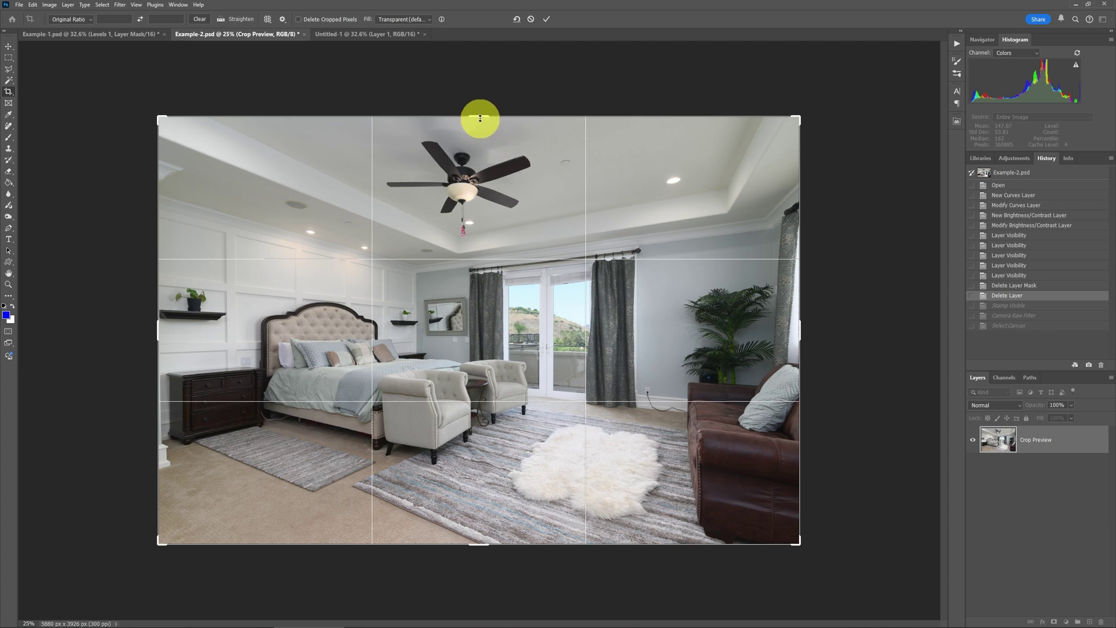
drag(481, 118, 480, 118)
drag(157, 324, 154, 329)
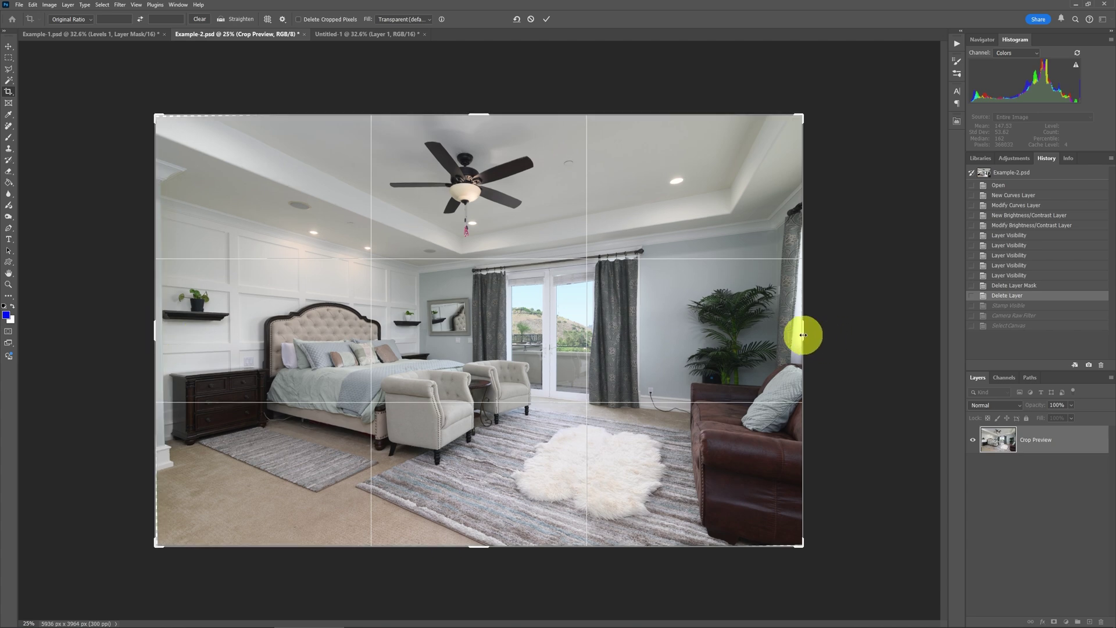
drag(803, 334, 808, 335)
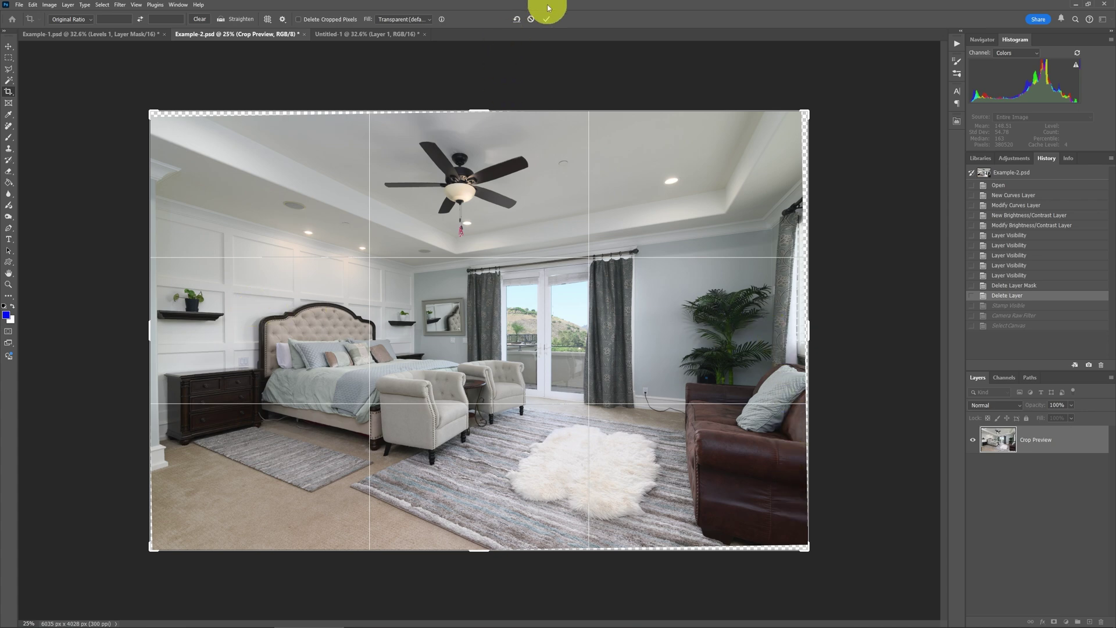
click(549, 22)
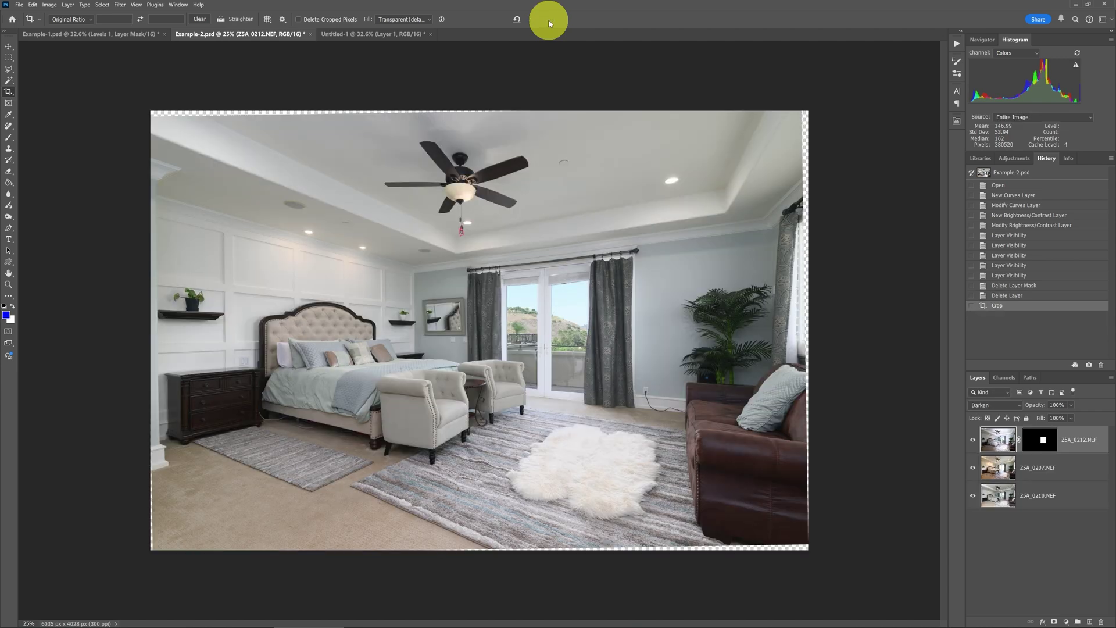
Step: Add a new empty layer with the default name and settings above the cropped bedroom layers
key(ctrl+0)
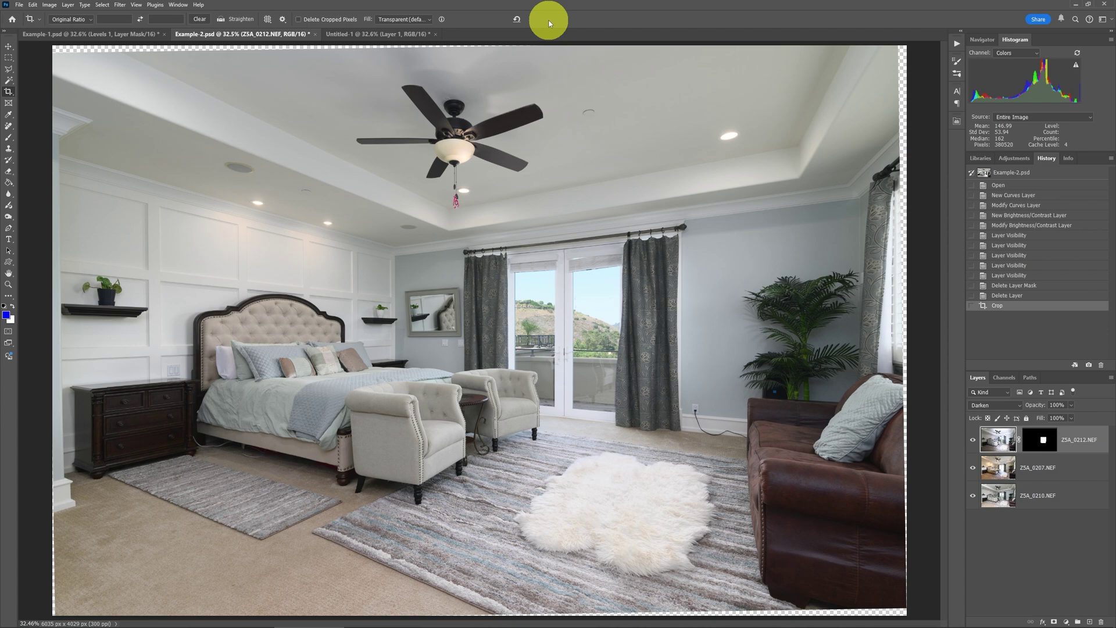
key(ctrl+minus)
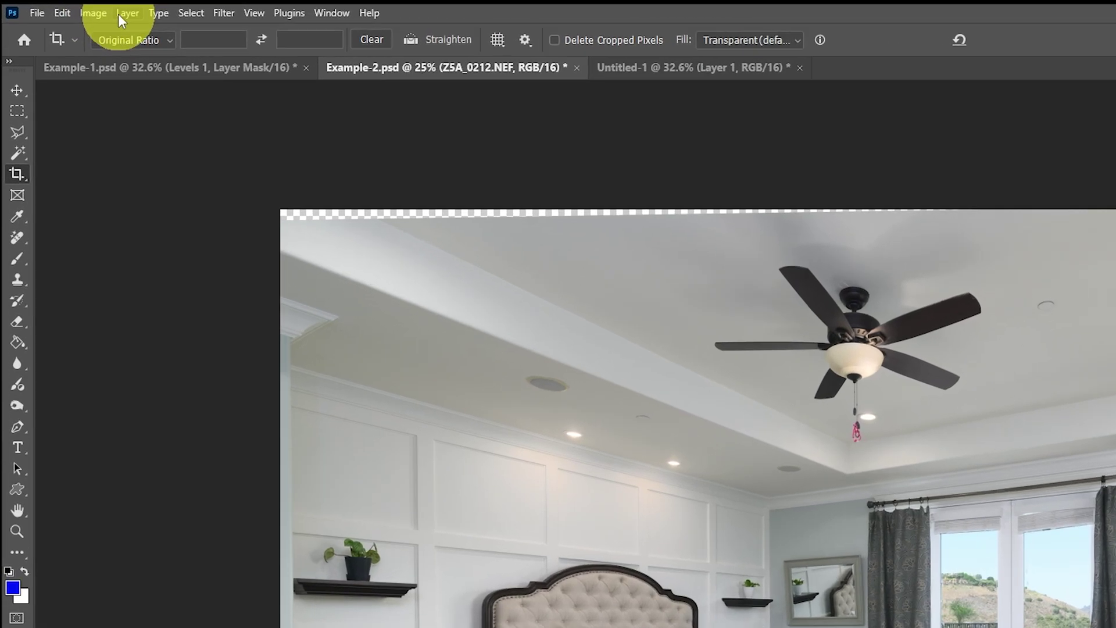
click(122, 14)
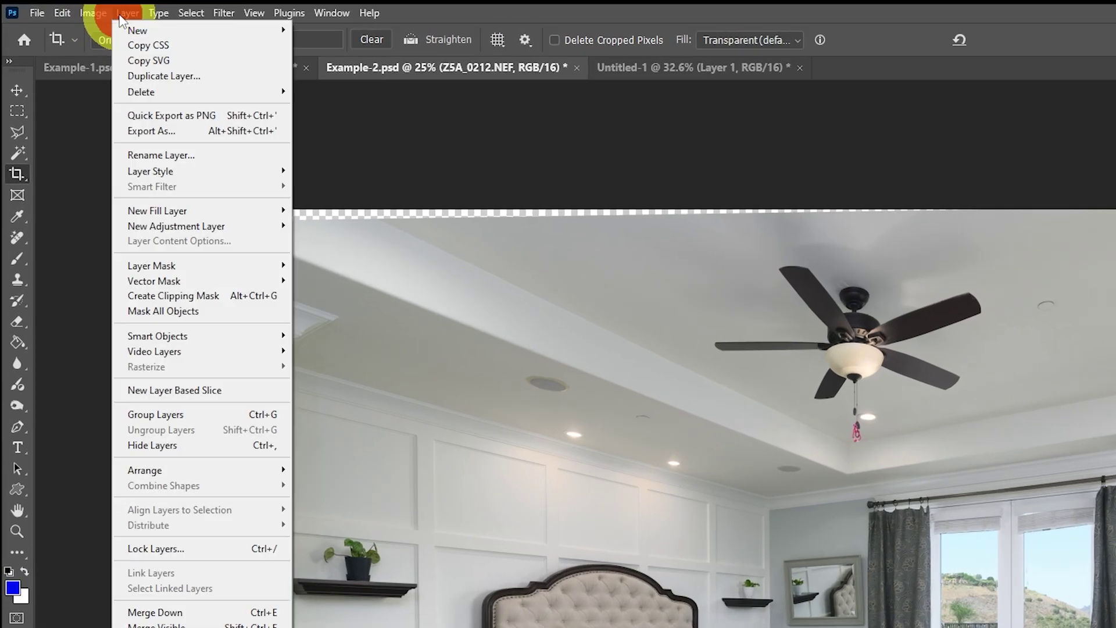
click(138, 30)
click(319, 30)
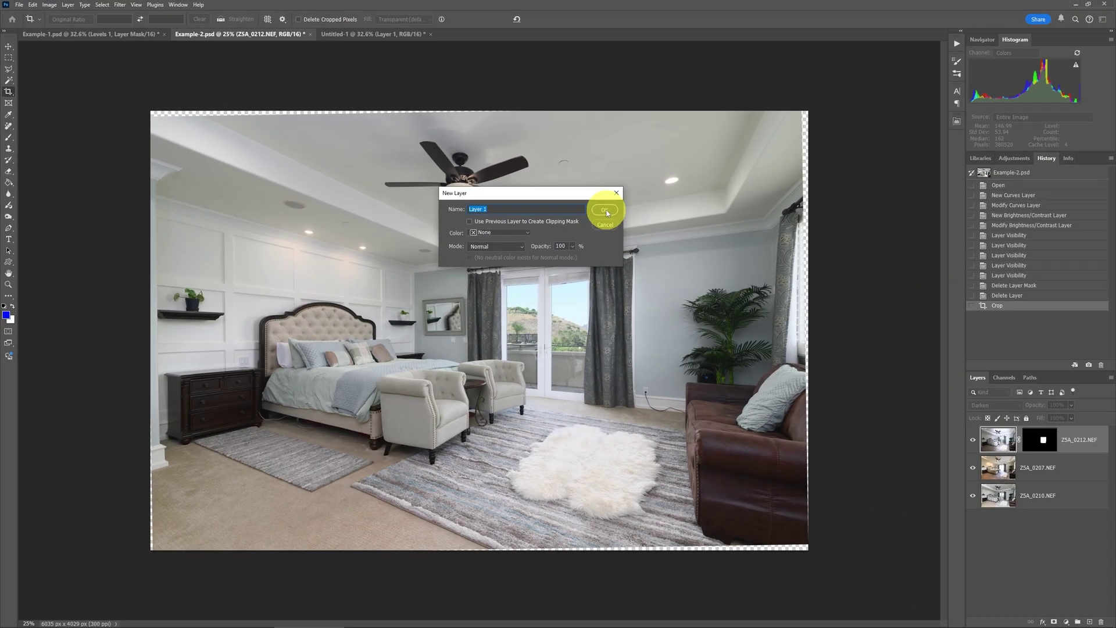
click(607, 213)
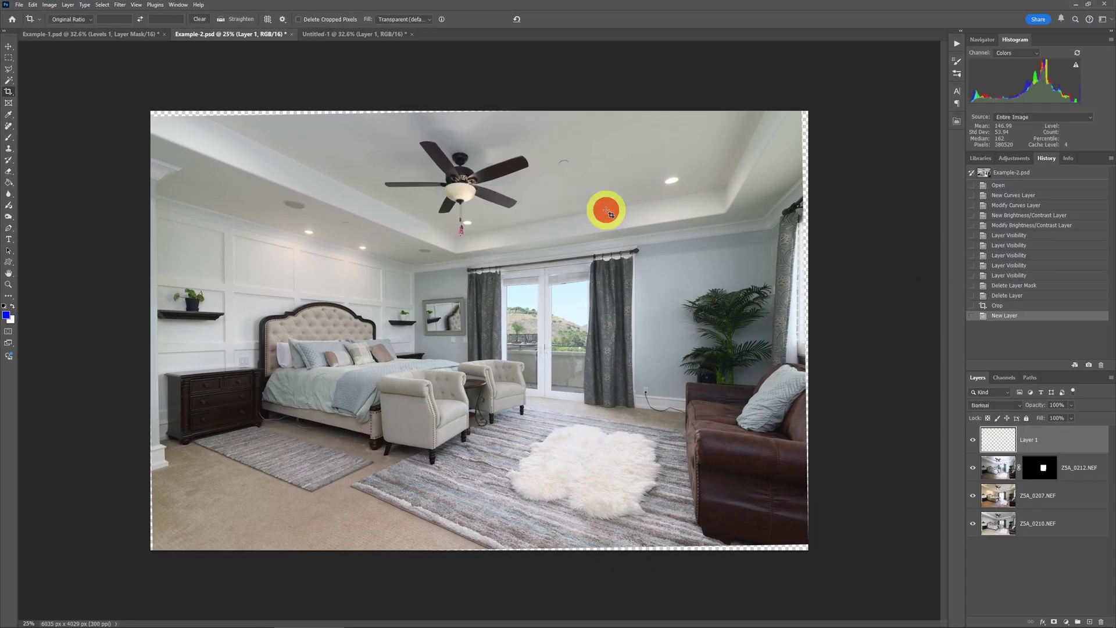
Step: Select the transparent border areas around the photo with the Magic Wand tool, sampling all layers
key(h)
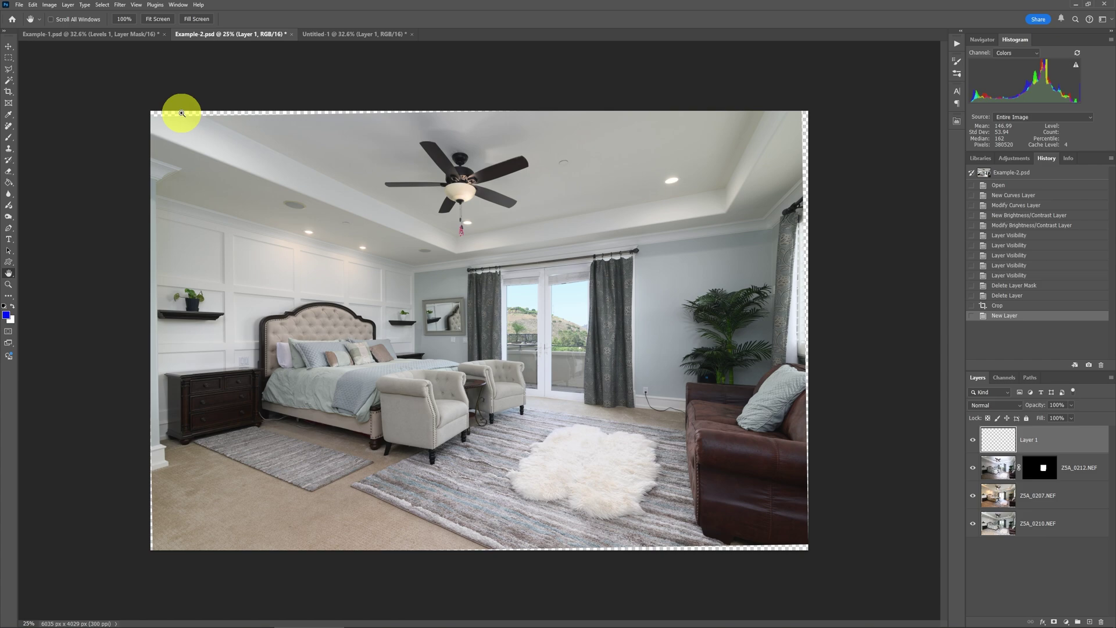
key(ctrl+0)
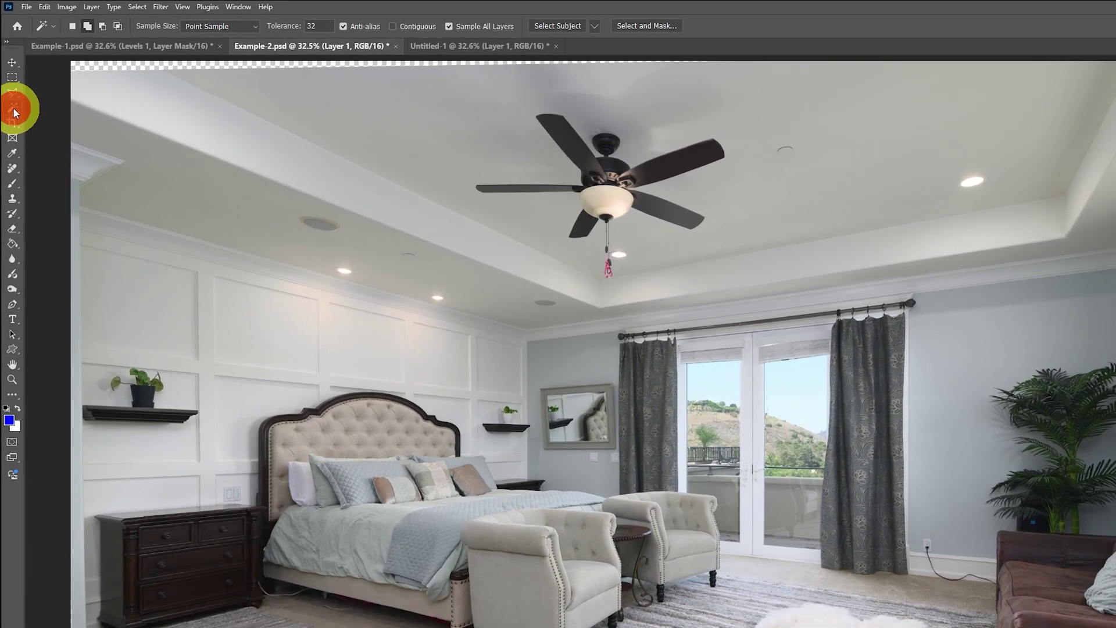
drag(8, 79, 75, 94)
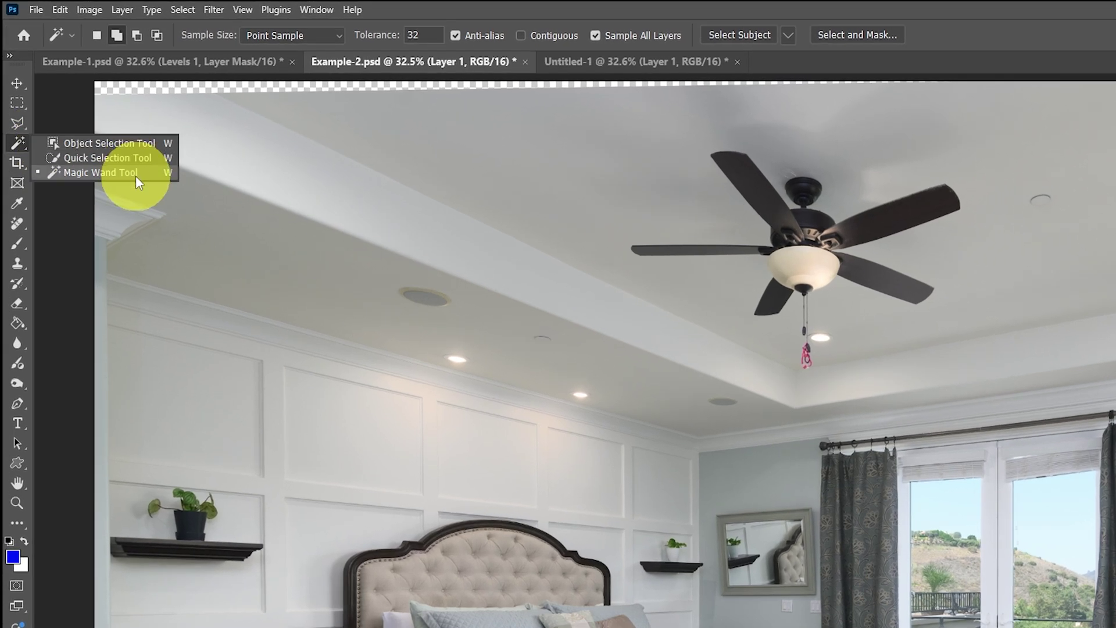
click(136, 177)
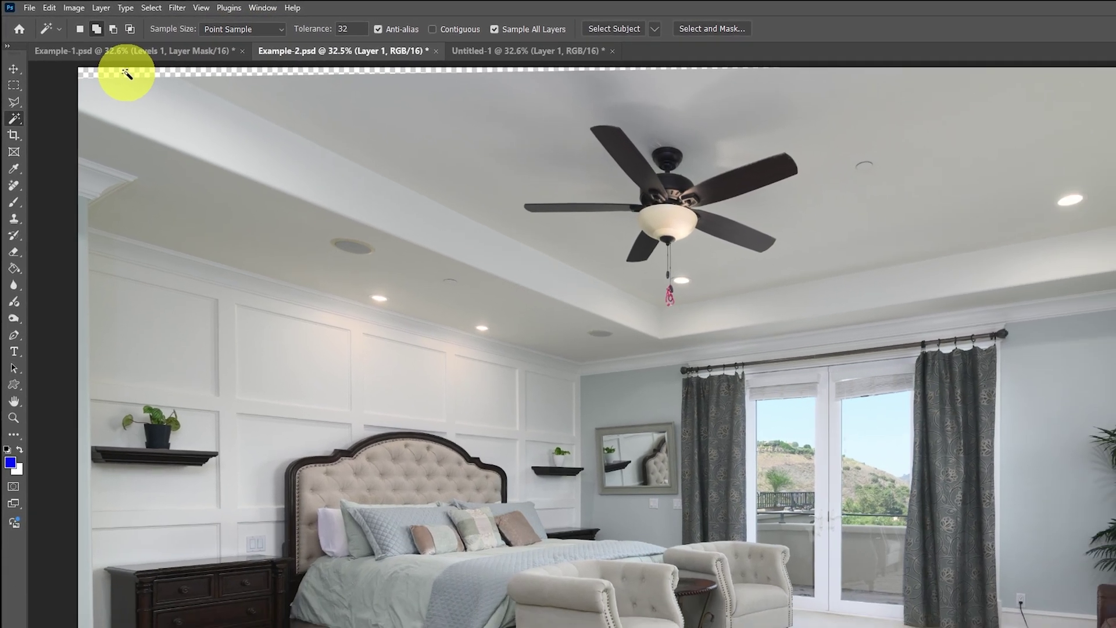
click(153, 90)
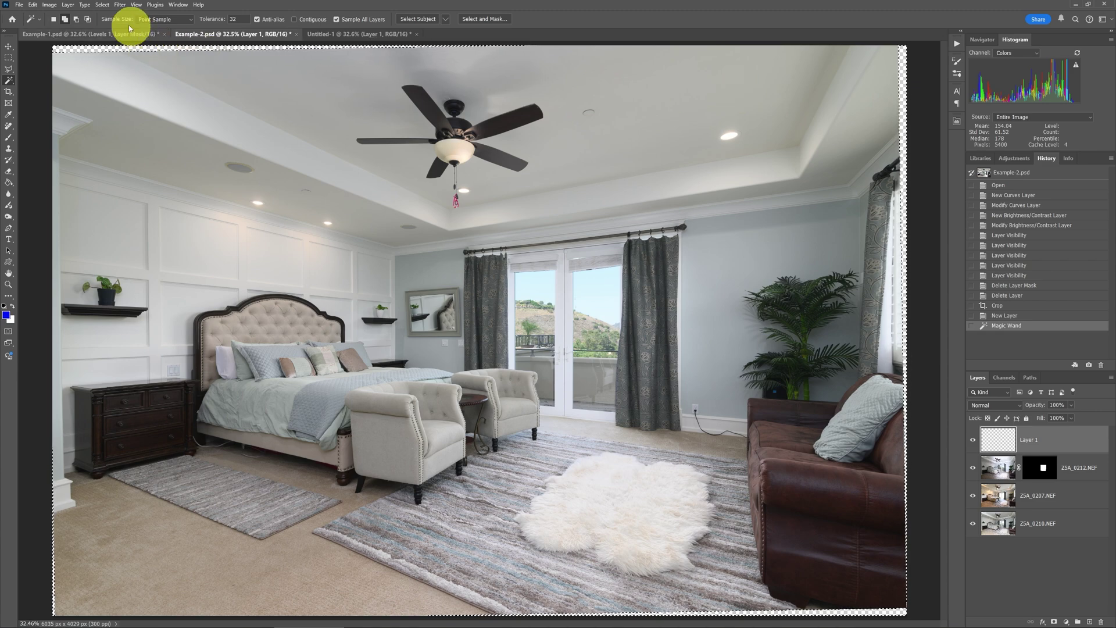
Step: Expand the selection of the transparent borders by 5 pixels
click(103, 5)
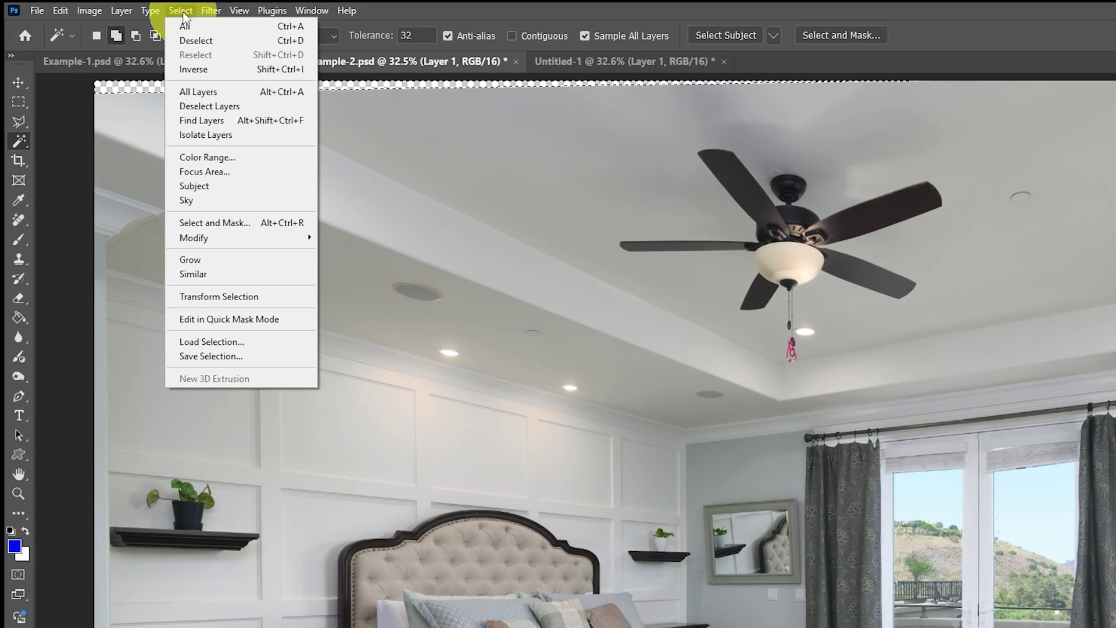
click(239, 240)
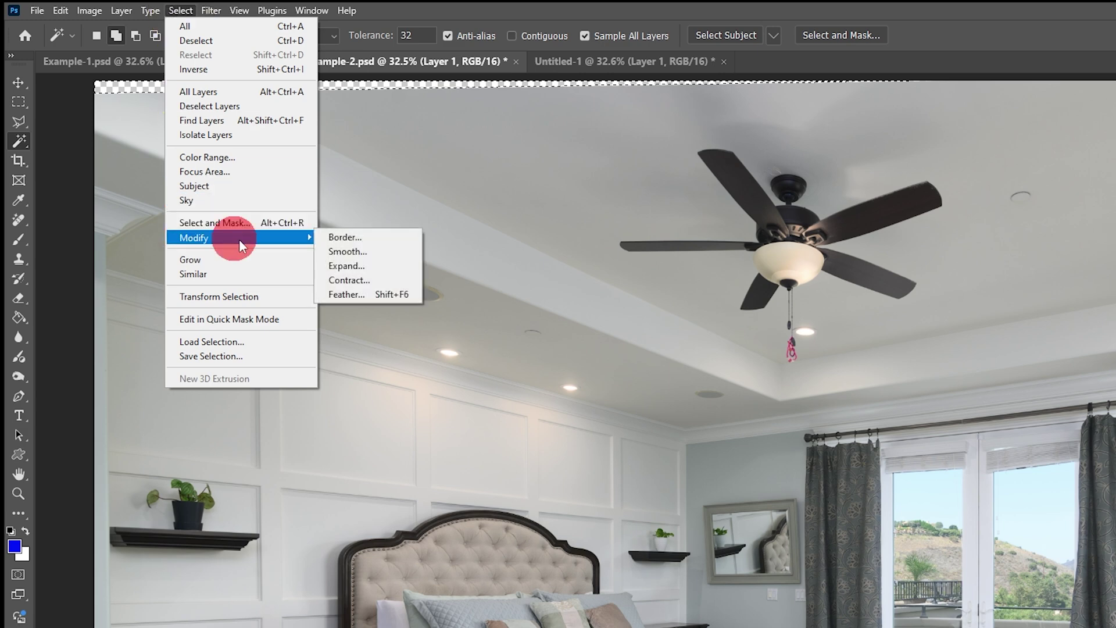
click(343, 265)
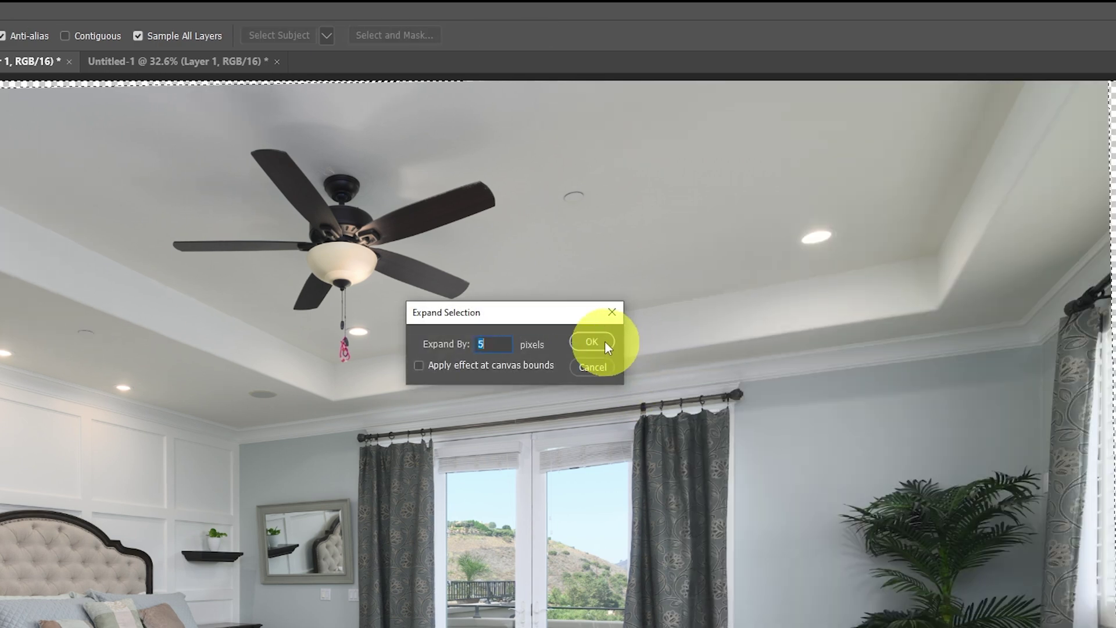
click(1039, 341)
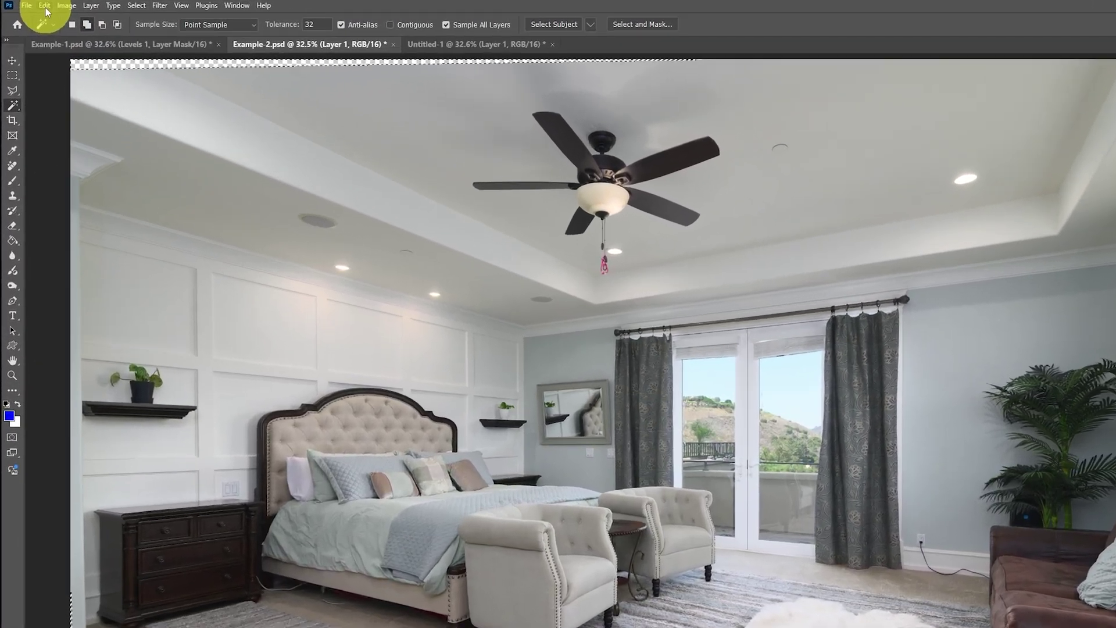
Step: Content-Aware Fill the selected transparent borders using Auto sampling, output the fill to the current layer, and deselect
click(33, 7)
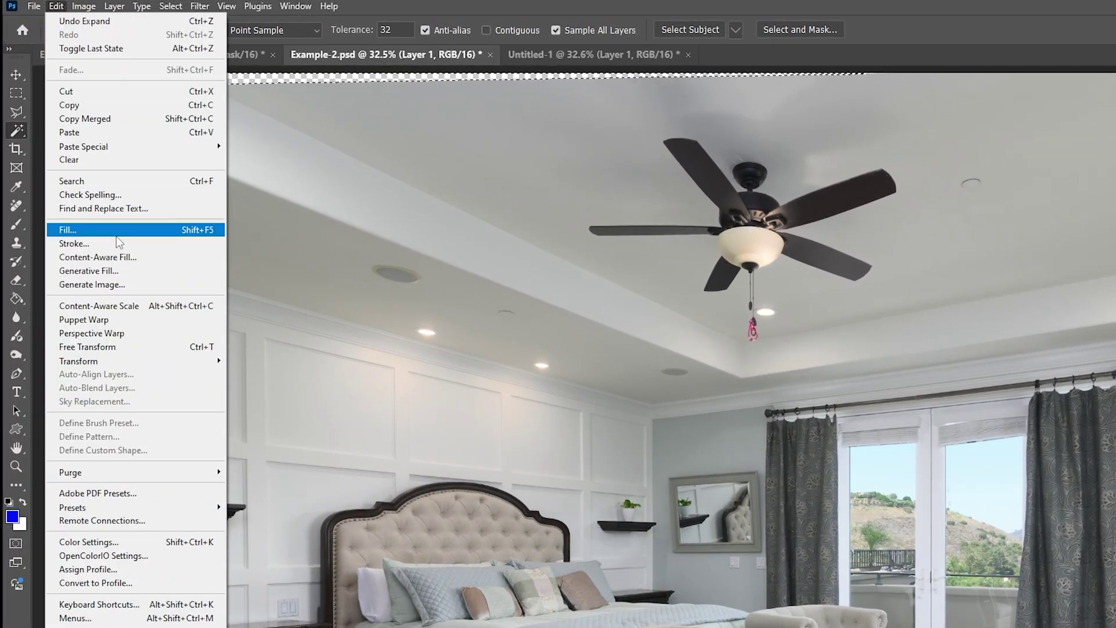
click(163, 260)
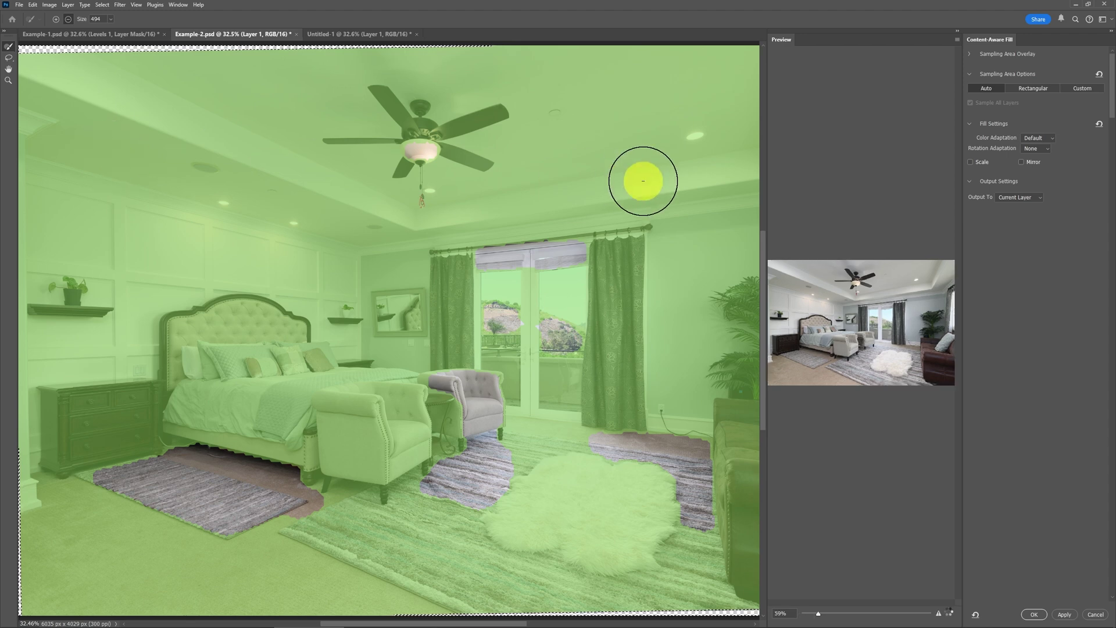
click(1089, 89)
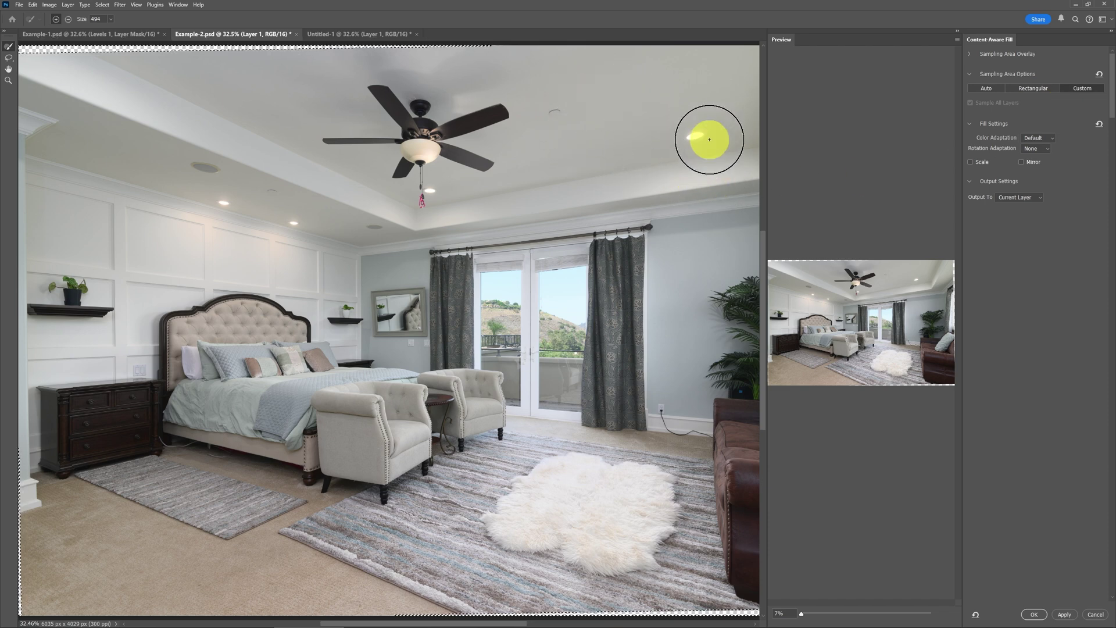
click(986, 90)
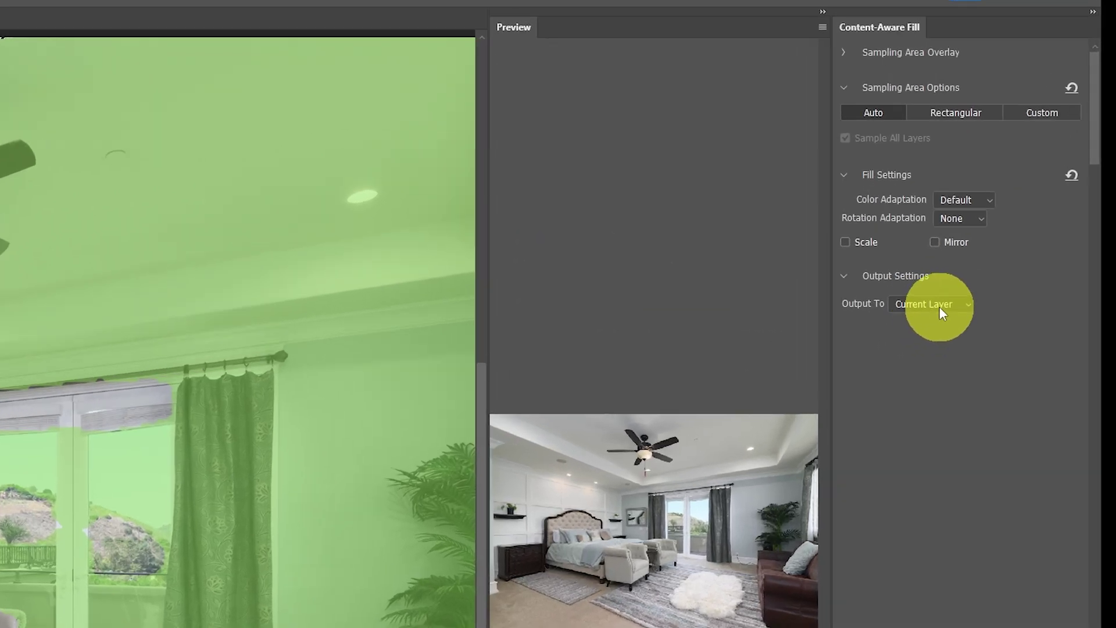
click(942, 308)
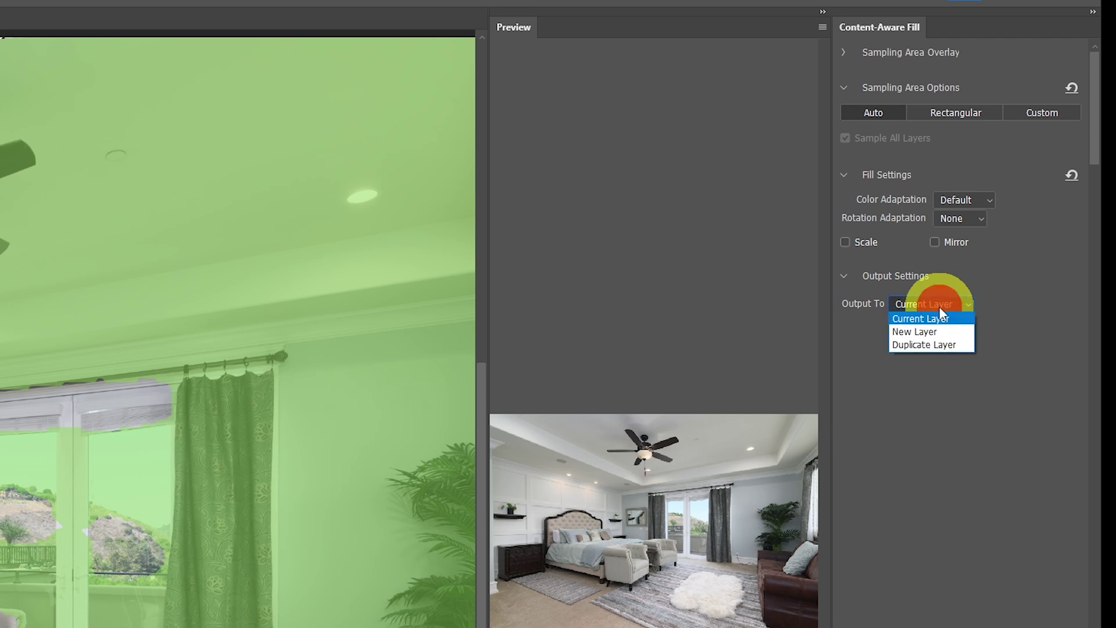
click(1021, 300)
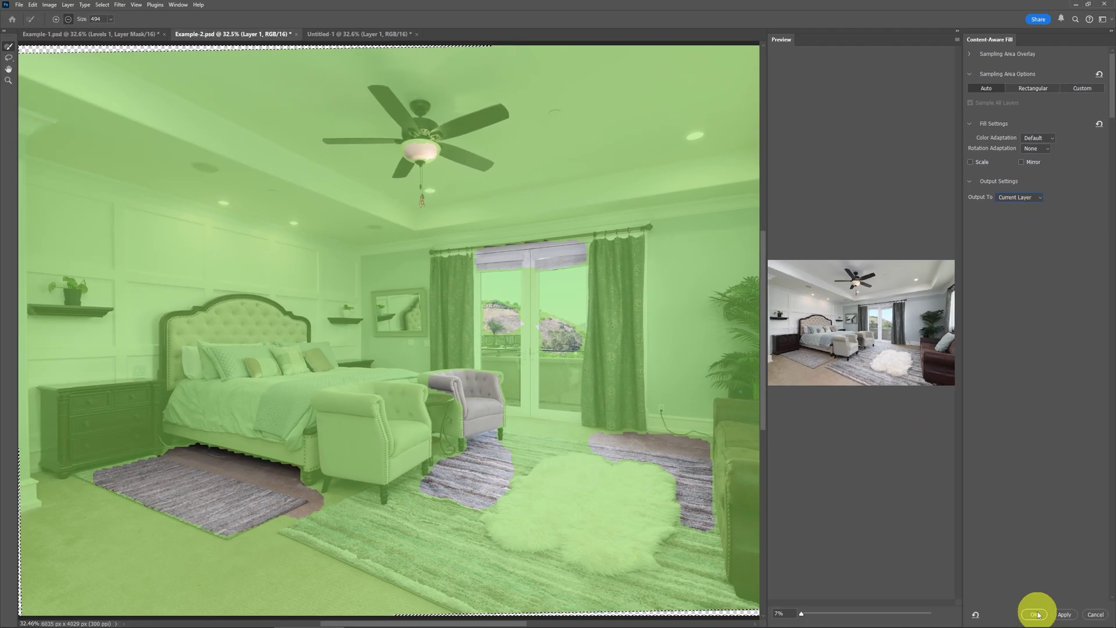
click(1036, 614)
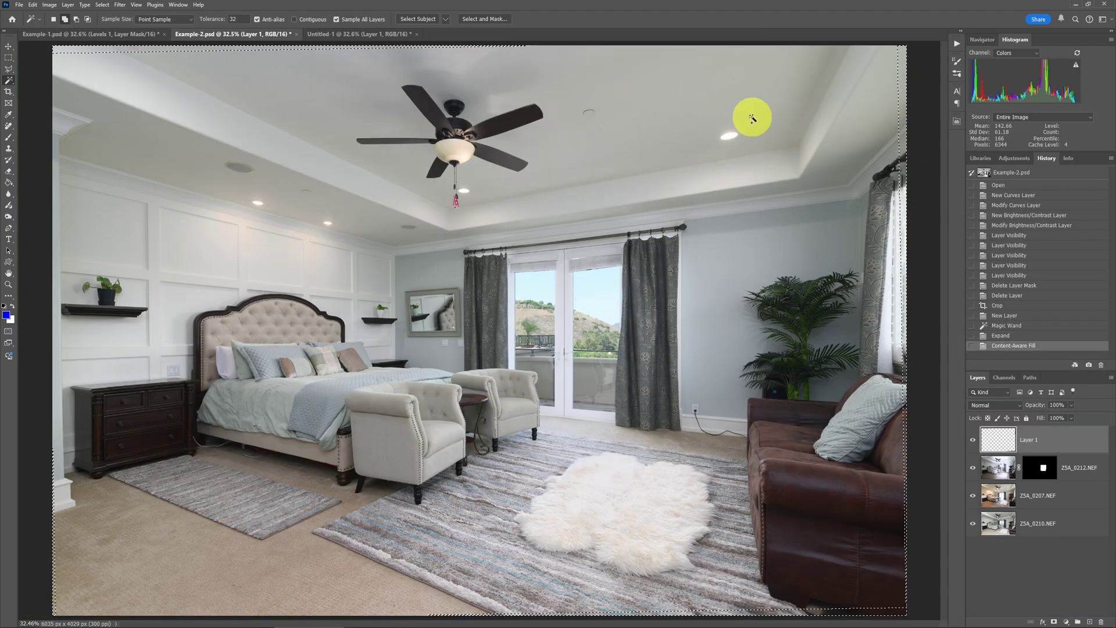
key(ctrl+d)
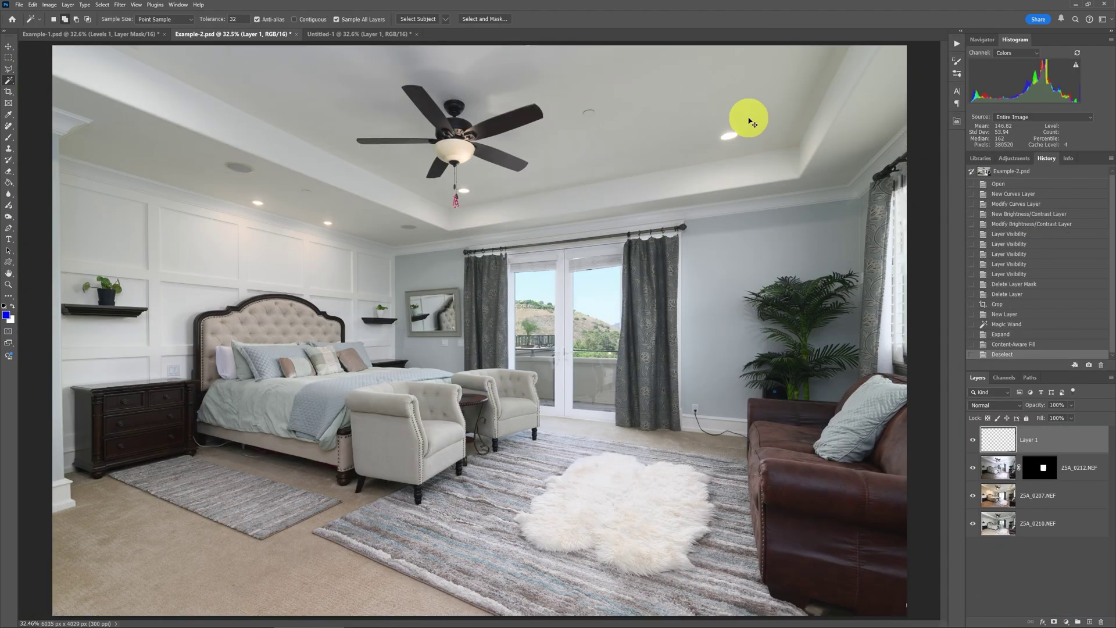
Step: Inspect the filled edges with Layer 1 shown alone, restore the other layers, and compare Example-2.psd with the Untitled-1 version
alt+click(973, 442)
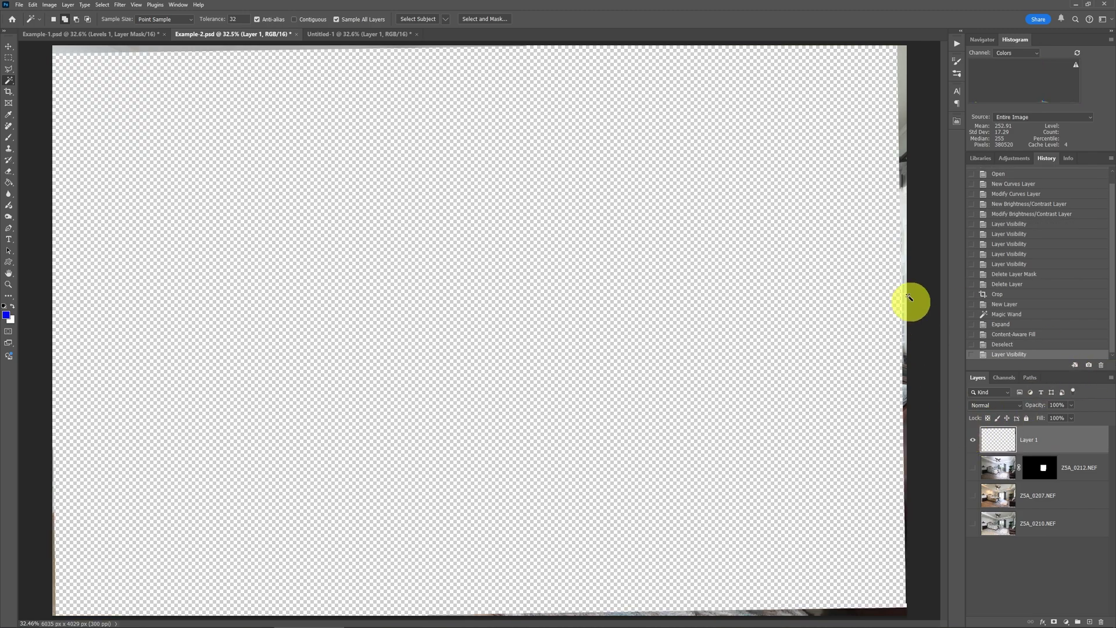
alt+click(975, 442)
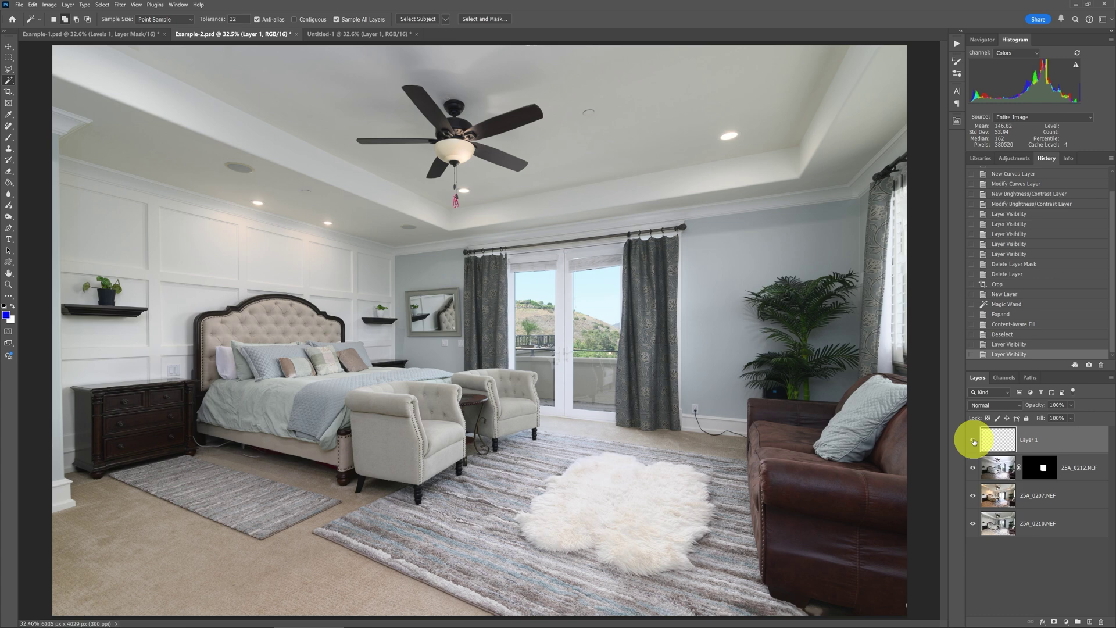
click(331, 34)
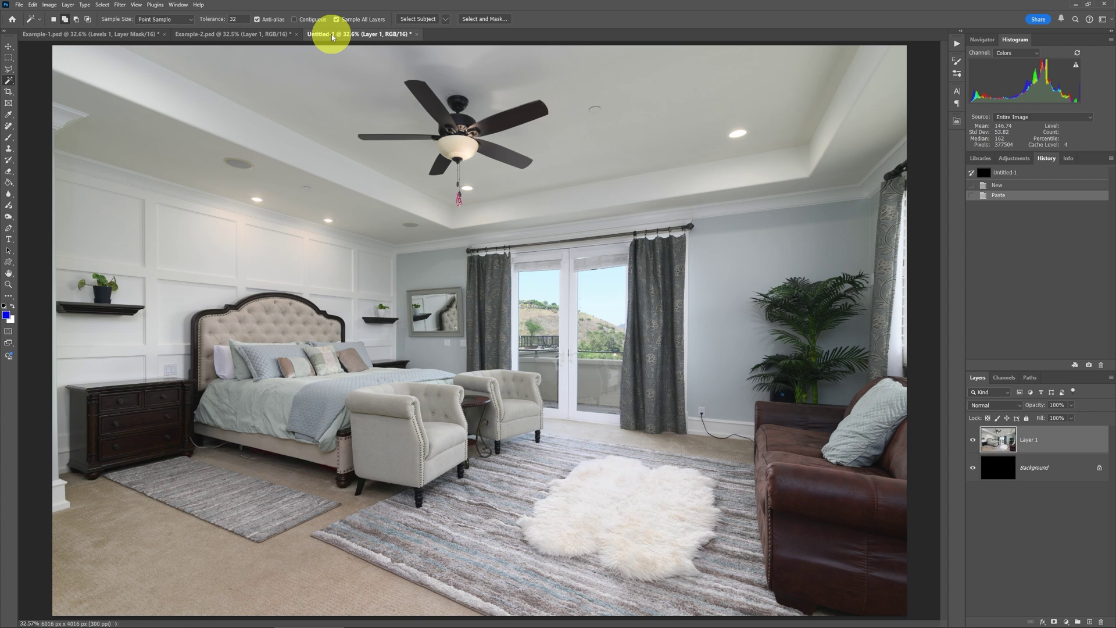
click(225, 37)
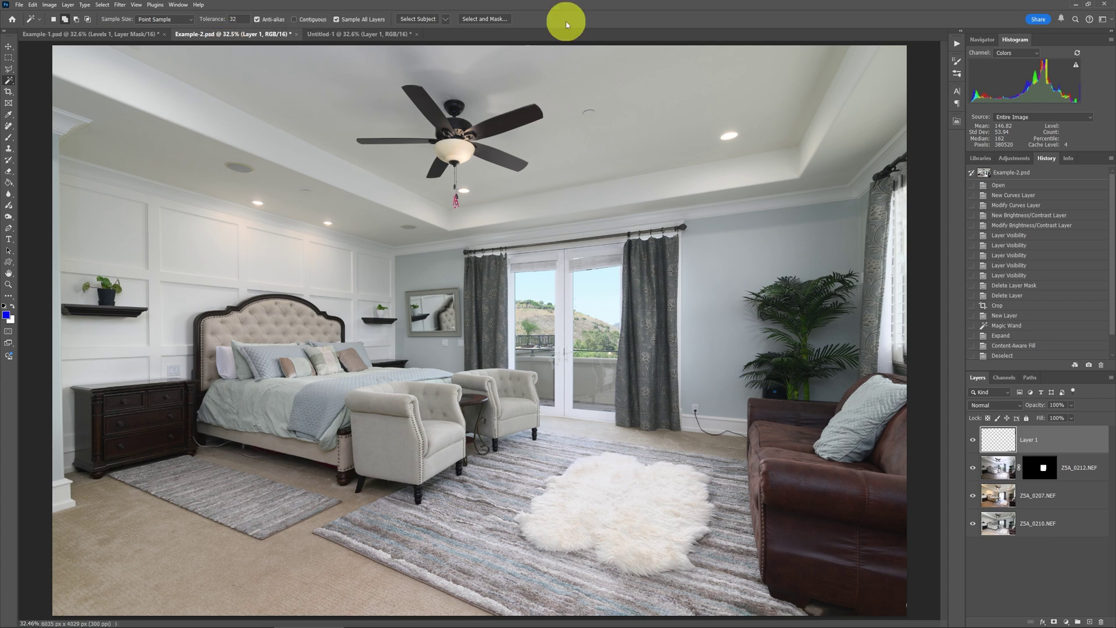
click(329, 35)
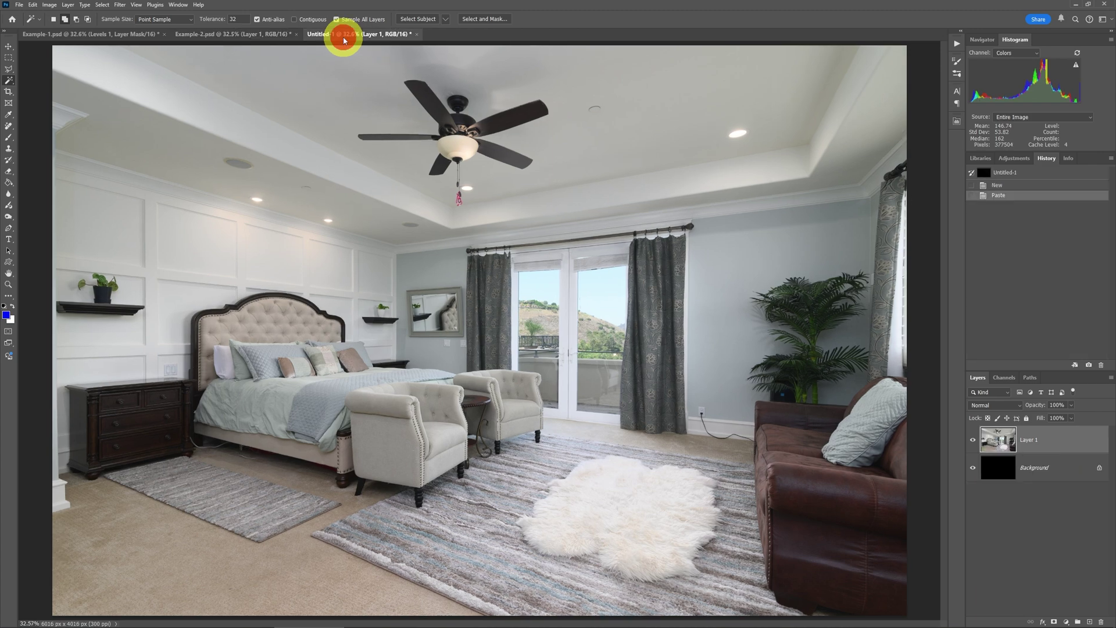
click(250, 35)
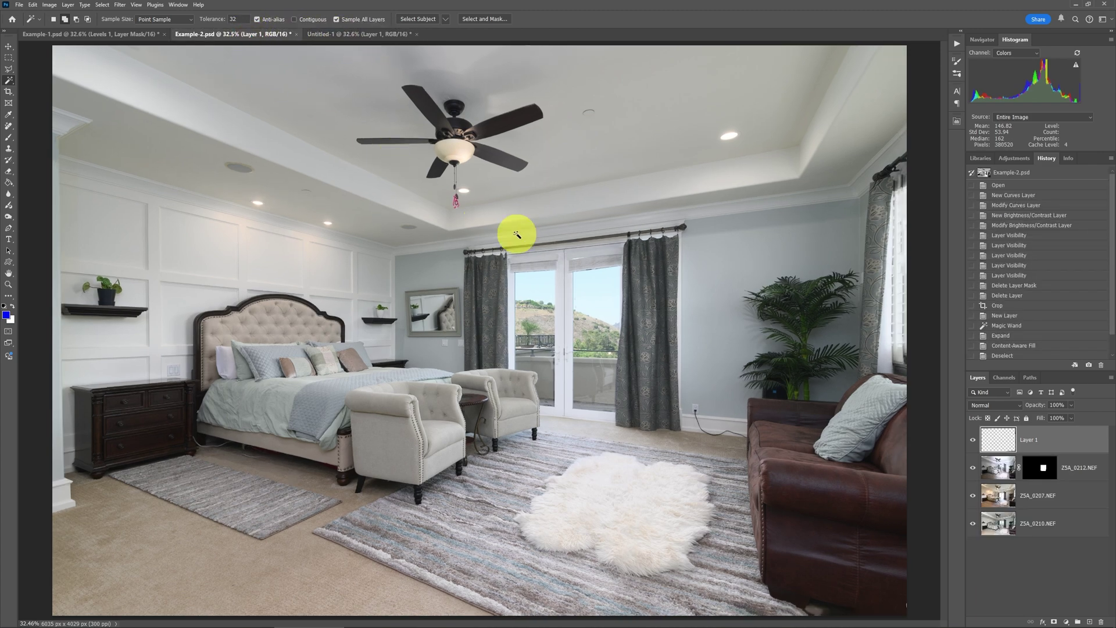